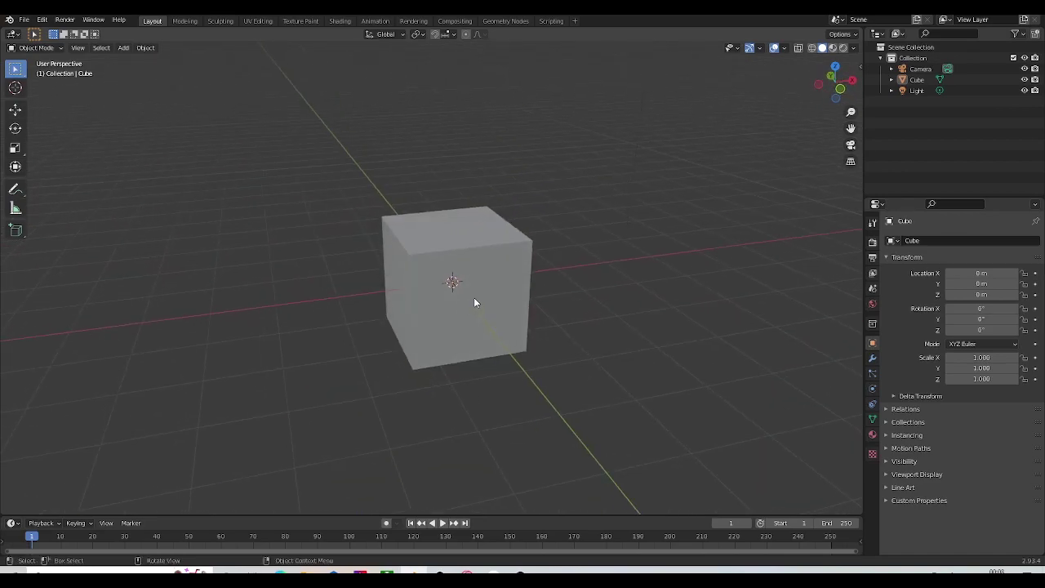
Step: Delete the default cube and add a plane mesh at the world origin
scroll(499, 313, "up", 3)
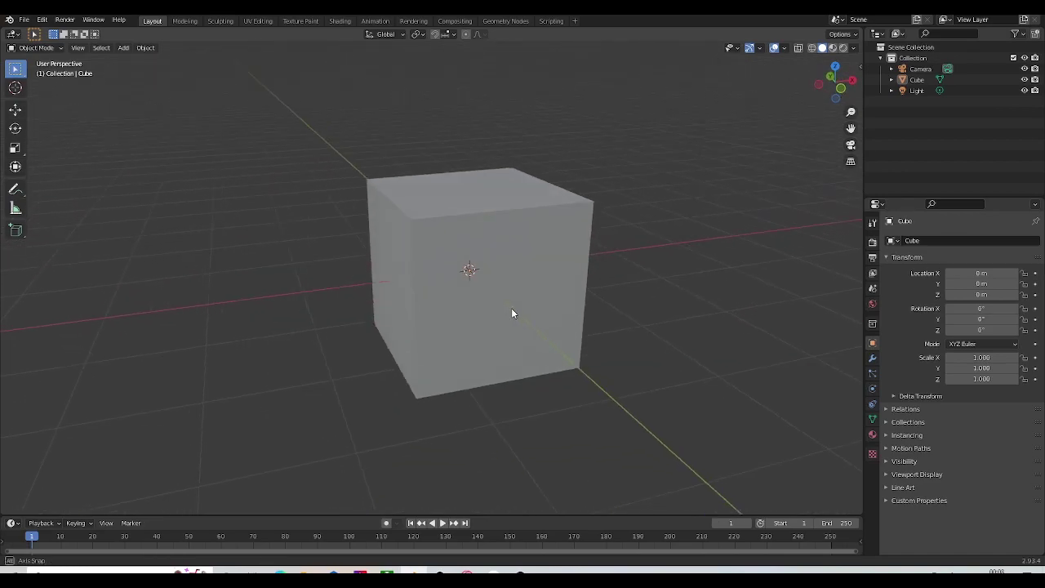
left_click(523, 284)
key("x")
left_click(523, 282)
key("shift+a")
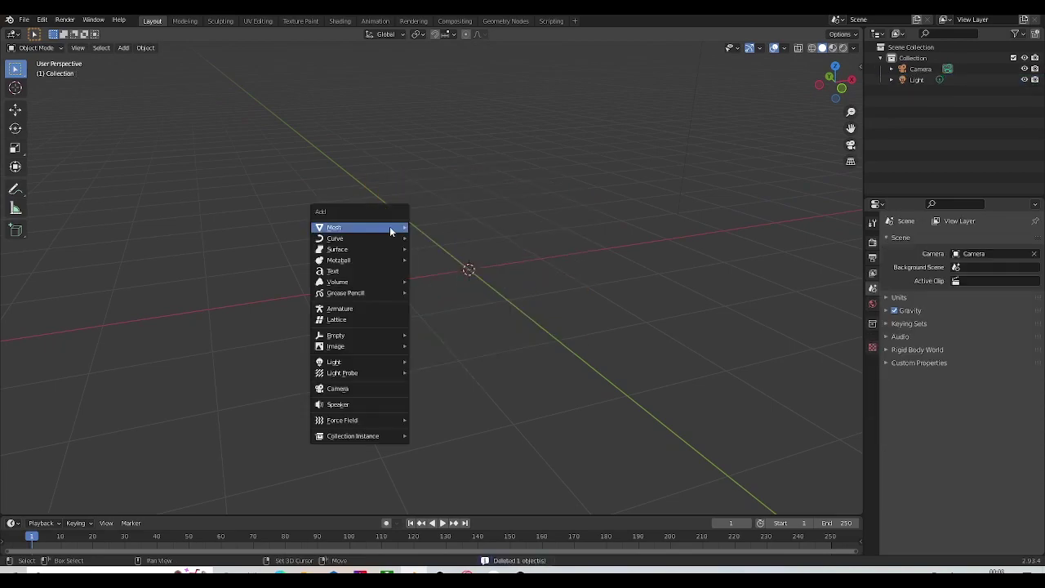
mouse_move(367, 227)
left_click(472, 229)
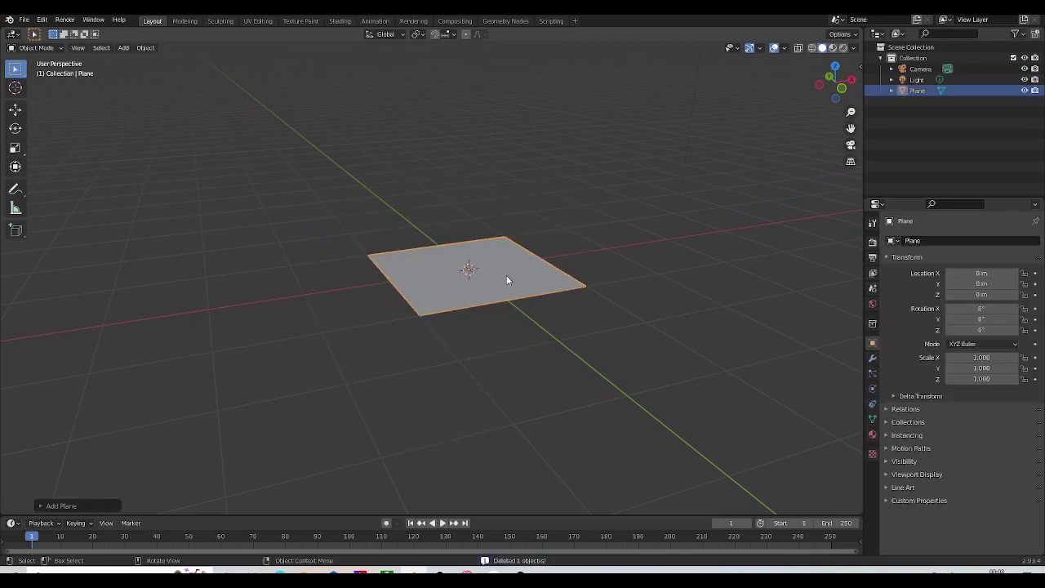
Step: Subdivide the plane in Edit Mode with 5 cuts
key("Tab")
scroll(506, 274, "up", 4)
right_click(505, 239)
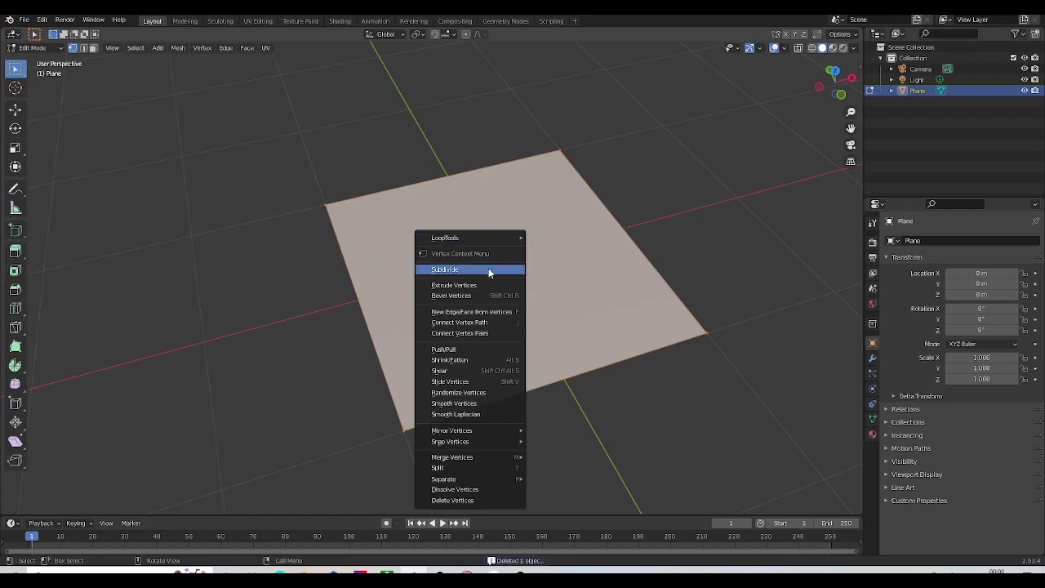
left_click(491, 270)
left_click(94, 507)
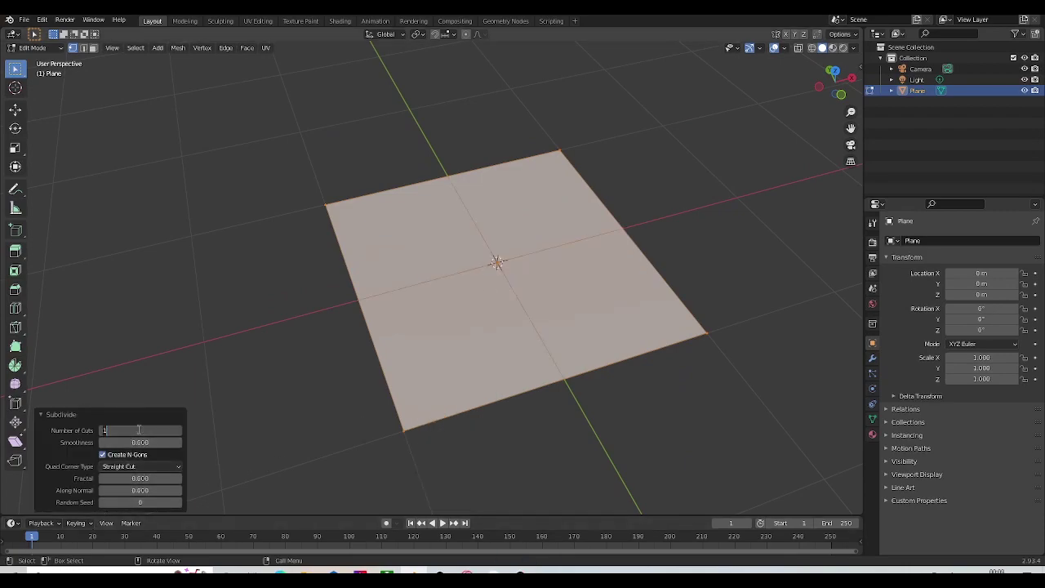
key("Return")
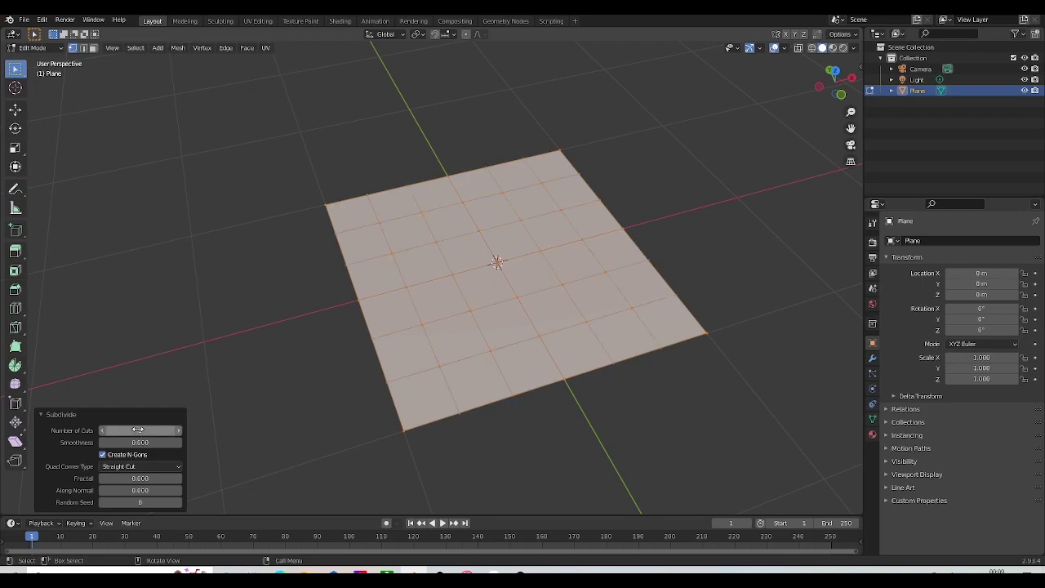
Step: Select the inner 4 by 4 block of faces from the top view and extrude it upward about 0.3 m
key("KP_7")
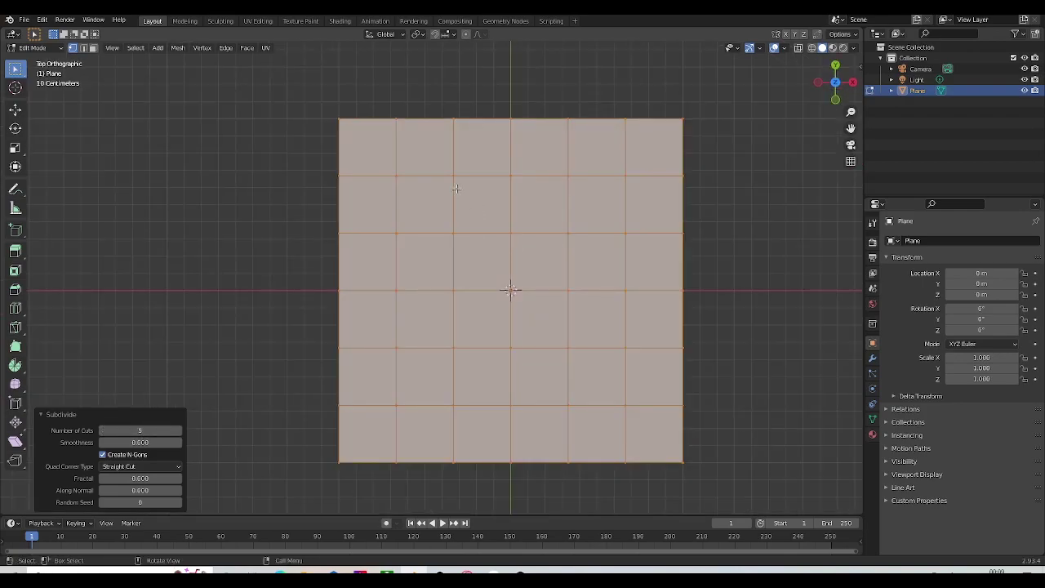
left_click_drag(433, 213, 645, 406)
left_click_drag(606, 376, 605, 377)
key("2")
key("3")
scroll(591, 383, "down", 2)
middle_click_drag(590, 385, 539, 299)
key("e")
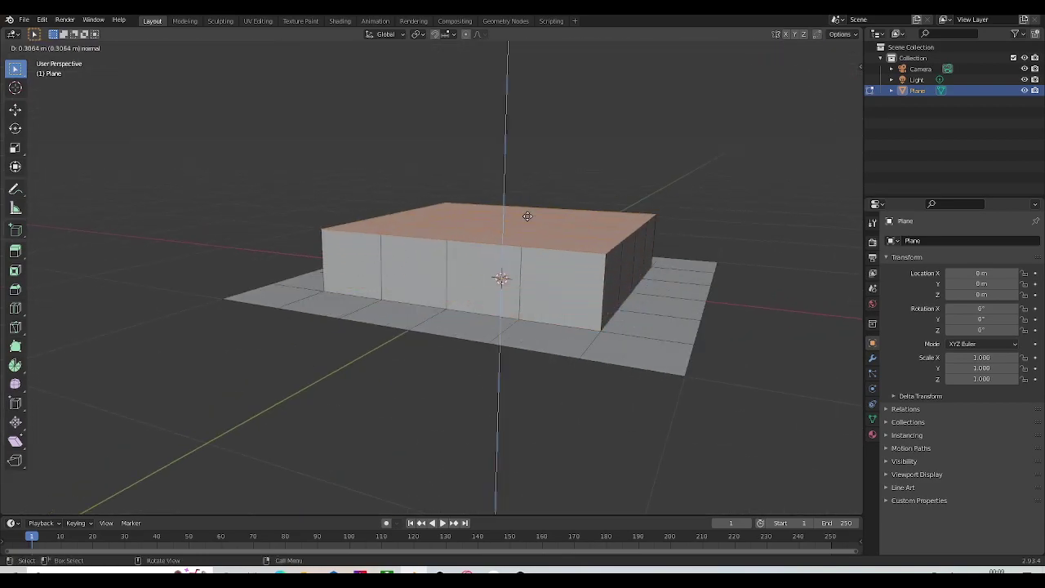
left_click(527, 212)
Step: Select the top and base vertices of one corner of the extruded block on its +Y side
middle_click_drag(665, 233, 490, 237)
middle_click_drag(466, 237, 708, 272, "shift")
key("2")
left_click(591, 237)
key("1")
left_click(589, 240)
middle_click_drag(607, 253, 532, 253)
scroll(530, 260, "up", 2)
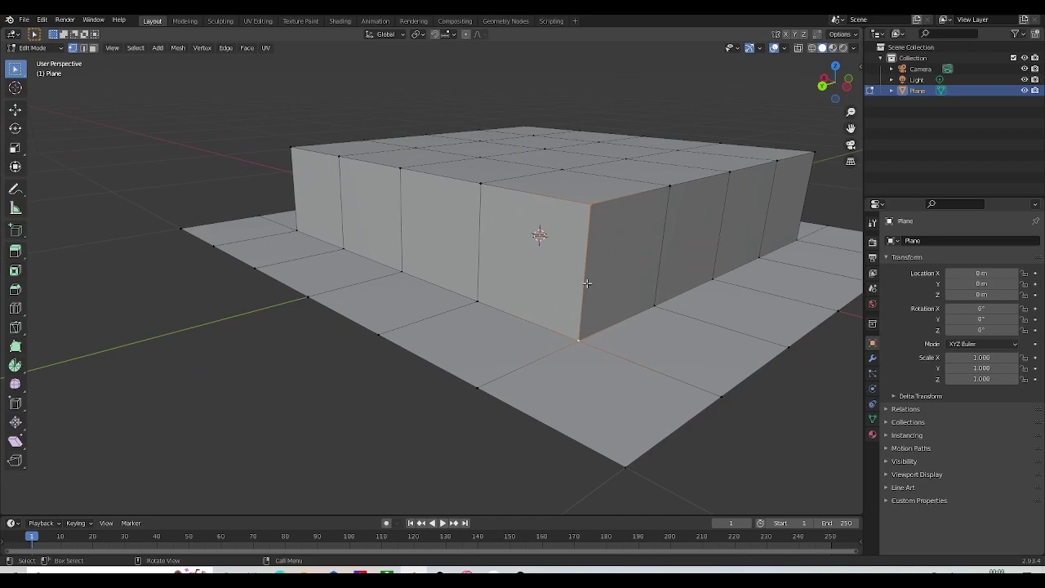
key("m")
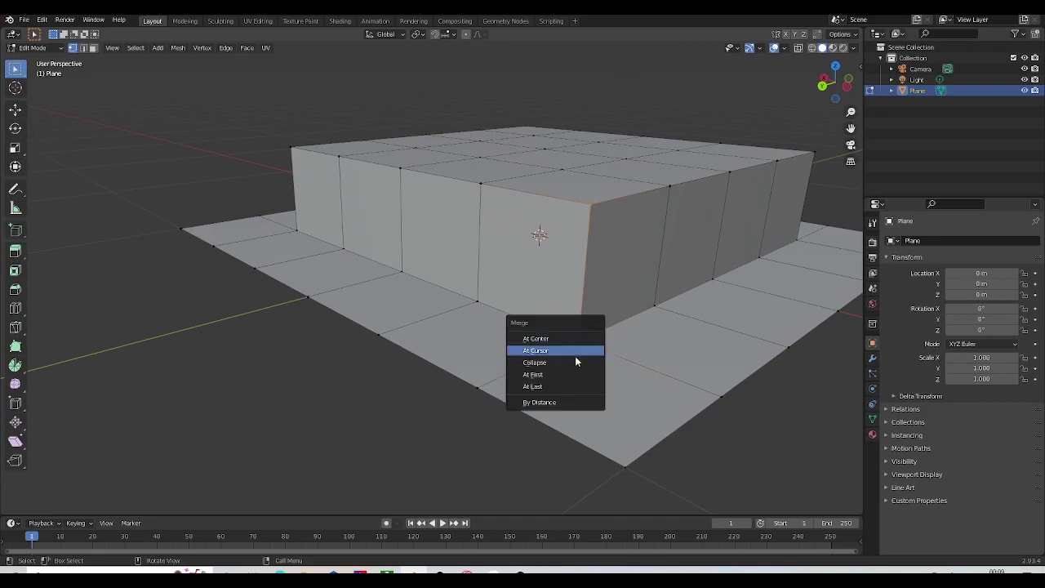
left_click(555, 377)
key("ctrl+z")
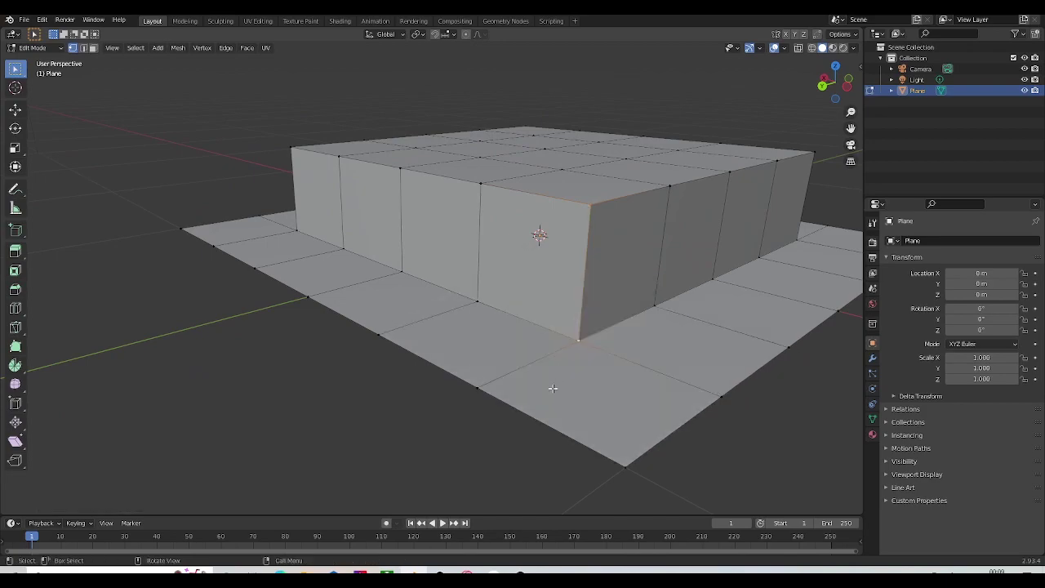
Step: Merge each top vertex along the block's +Y side onto the base vertex below it with At Last, forming a slope
key("m")
left_click(574, 350)
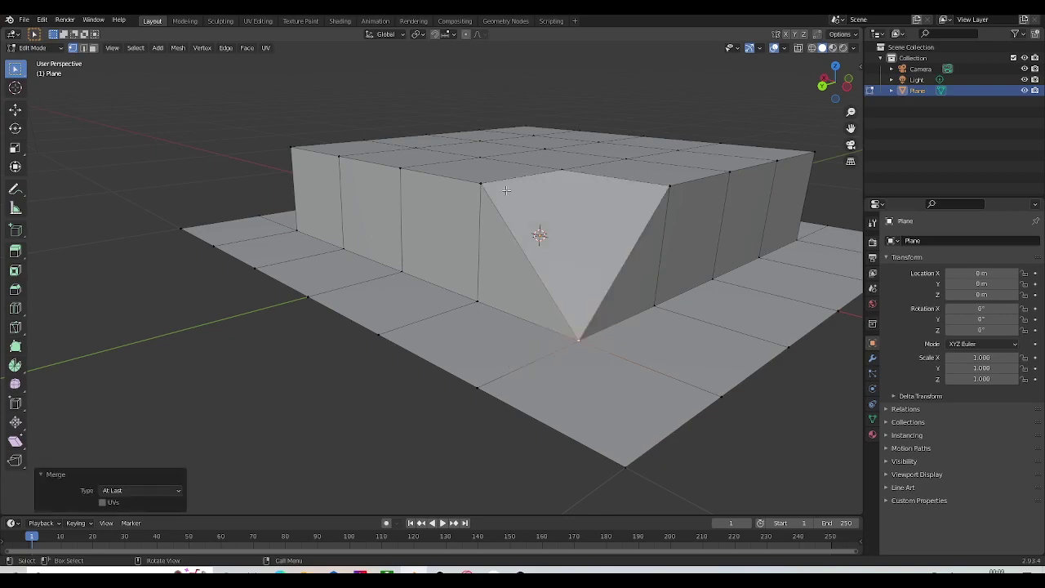
left_click(480, 190)
key("shift+r")
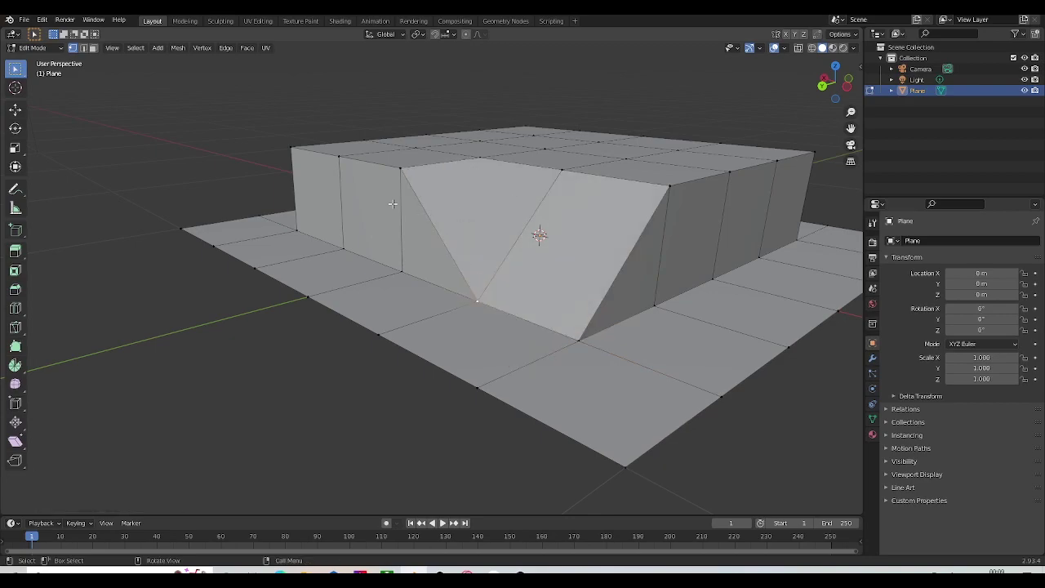
key("shift+r")
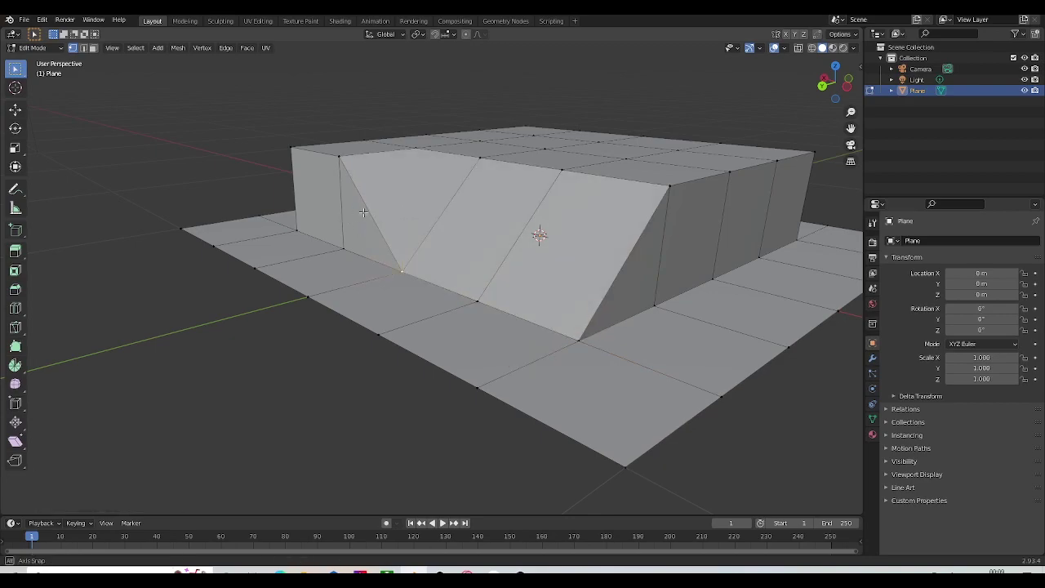
middle_click_drag(365, 209, 395, 207)
key("shift+r")
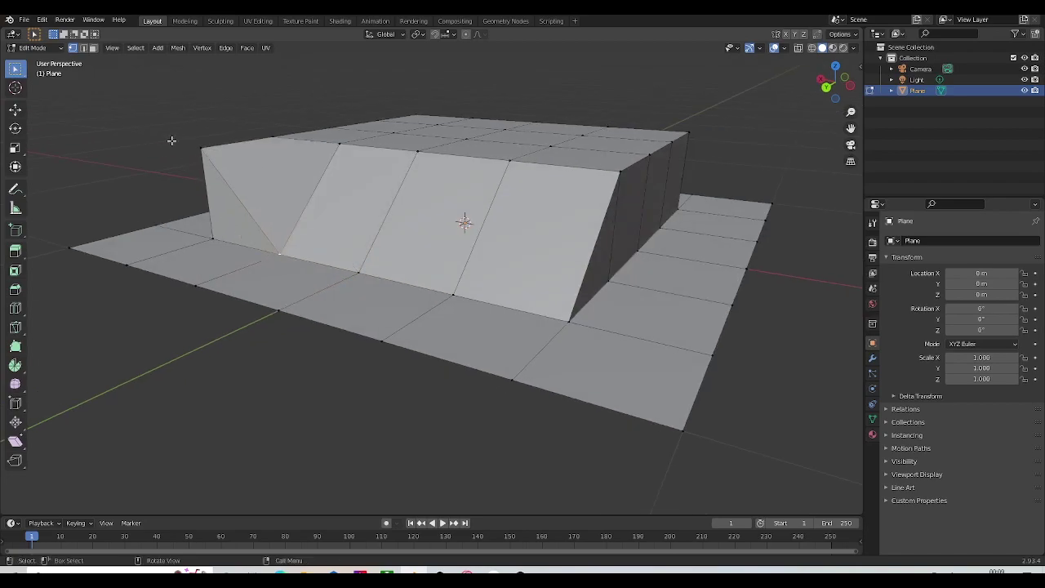
key("shift+r")
Step: In wireframe right view, lower the top vertex row nearest the slope along Z to extend the ramp in a straight line
scroll(299, 255, "down", 3)
middle_click_drag(467, 274, 363, 258)
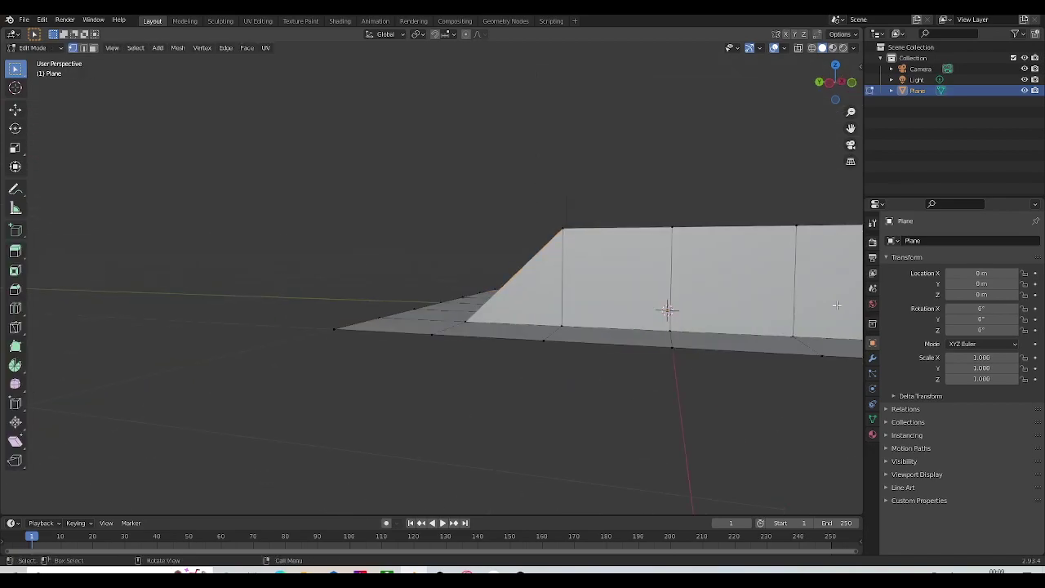
left_click(950, 319)
mouse_move(167, 249)
middle_mouse_down("shift")
mouse_move(487, 268)
mouse_move(322, 233)
middle_mouse_up("shift")
scroll(487, 268, "up", 3)
key("z")
left_click(526, 281)
left_click_drag(651, 189, 623, 257)
key("g")
key("z")
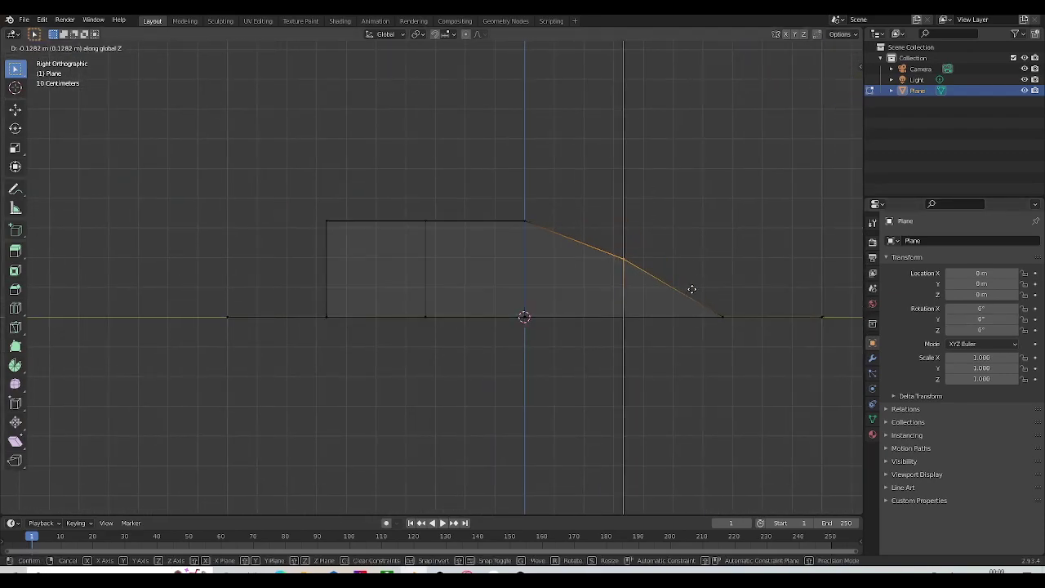
left_click(693, 298)
Step: Lower the central top vertex row and the row behind it along Z to a similar height, rounding the roof profile
left_click_drag(465, 190, 566, 249)
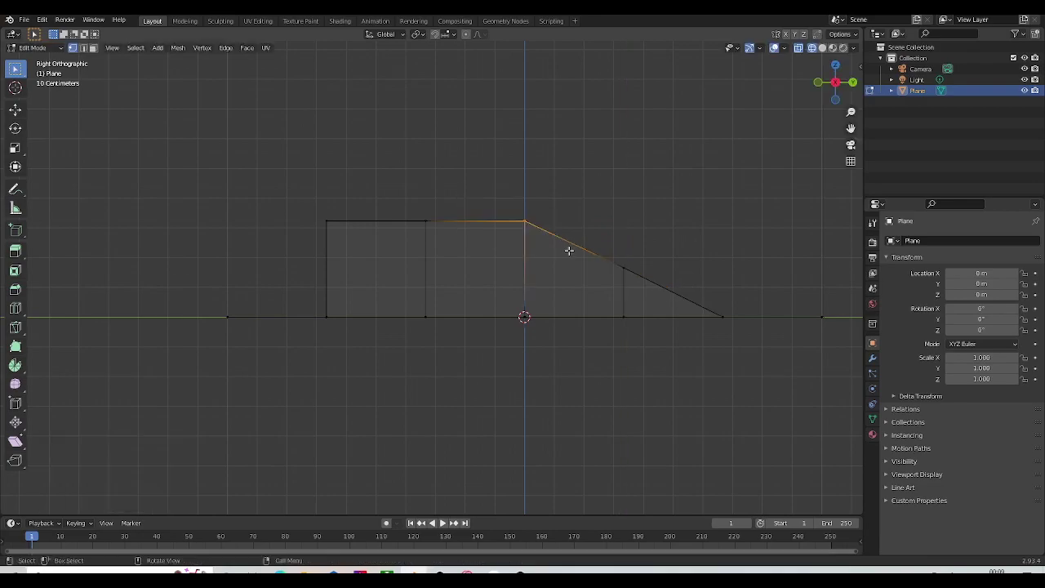
key("g")
key("z")
left_click(564, 283)
left_click(422, 216)
key("g")
key("z")
left_click(477, 270)
Step: Lower the rearmost top vertex row along Z and nudge the row in front of it slightly down
left_click(314, 208)
key("g")
key("z")
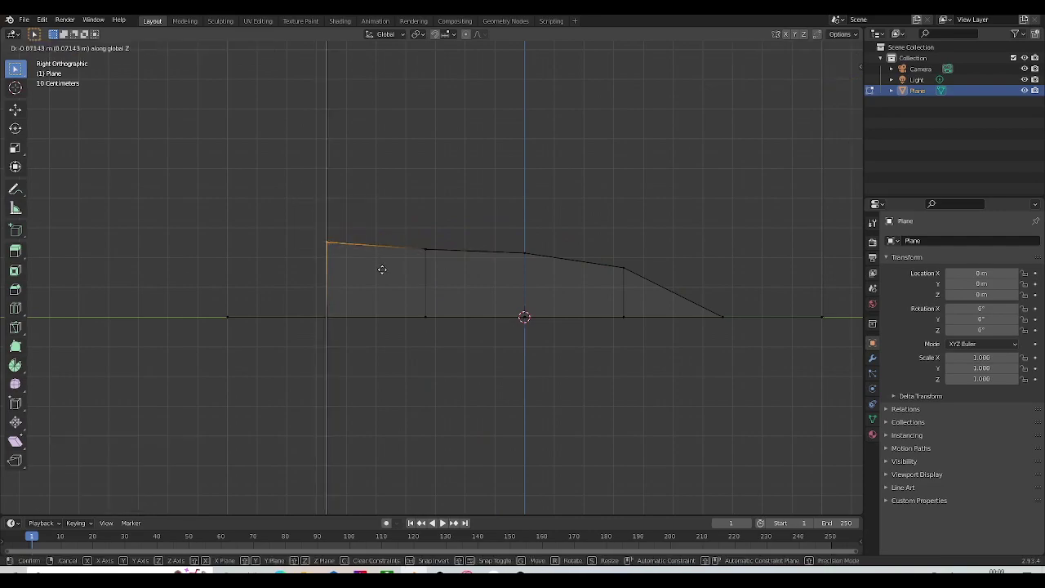
left_click(382, 278)
left_click_drag(401, 225, 502, 274)
key("g")
key("z")
left_click(508, 276)
Step: In solid shading and edge mode, select the full upper edge path along the block's +X side, down to the ramp's base
scroll(560, 206, "down", 3)
key("z")
left_click(681, 278)
mouse_move(559, 245)
middle_mouse_down()
mouse_move(599, 262)
mouse_move(621, 300)
mouse_move(672, 229)
middle_mouse_up()
scroll(621, 300, "up", 2)
key("KP_7")
scroll(625, 256, "down", 3)
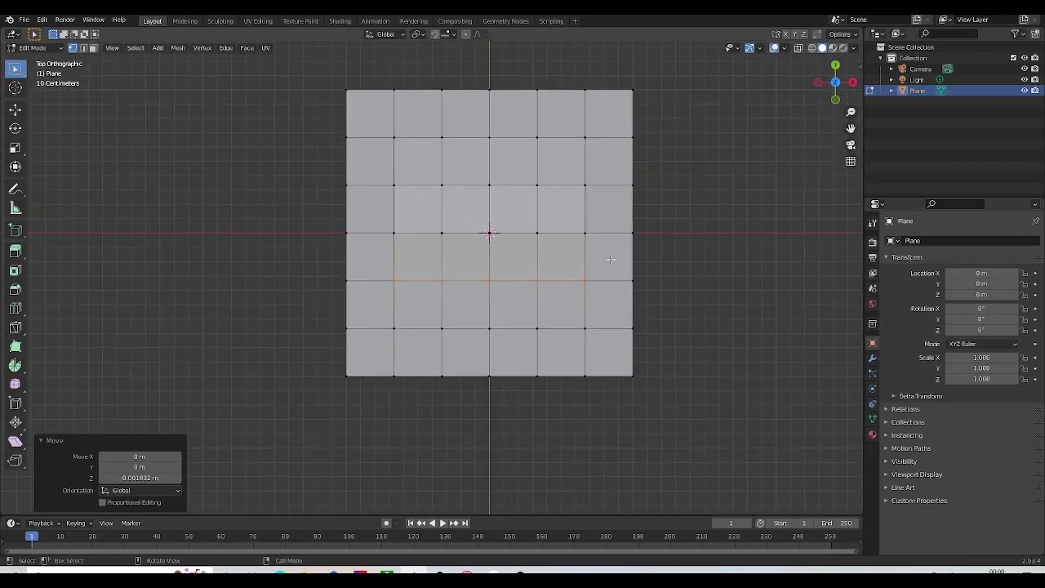
key("2")
middle_click_drag(574, 252, 473, 312)
scroll(626, 304, "up", 2)
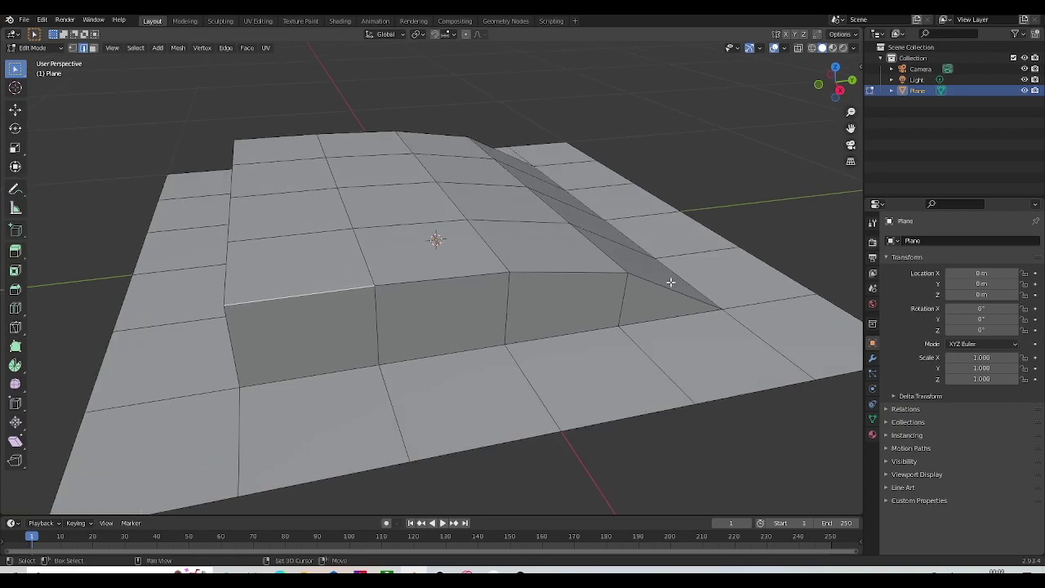
left_click(663, 287, "ctrl")
Step: Add the matching upper edge path on the block's -X side to the selection
middle_click_drag(397, 242, 569, 247)
scroll(523, 265, "down", 3)
middle_click_drag(475, 266, 504, 267)
scroll(504, 273, "up", 2)
left_click(539, 303, "shift")
left_click(207, 312, "ctrl")
Step: Scale both selected side edge paths inward along X to about 0.69 from the top view
scroll(331, 327, "down", 2)
middle_click_drag(335, 328, 302, 327)
key("KP_7")
scroll(563, 292, "up", 1)
middle_click_drag(578, 289, 642, 269, "shift")
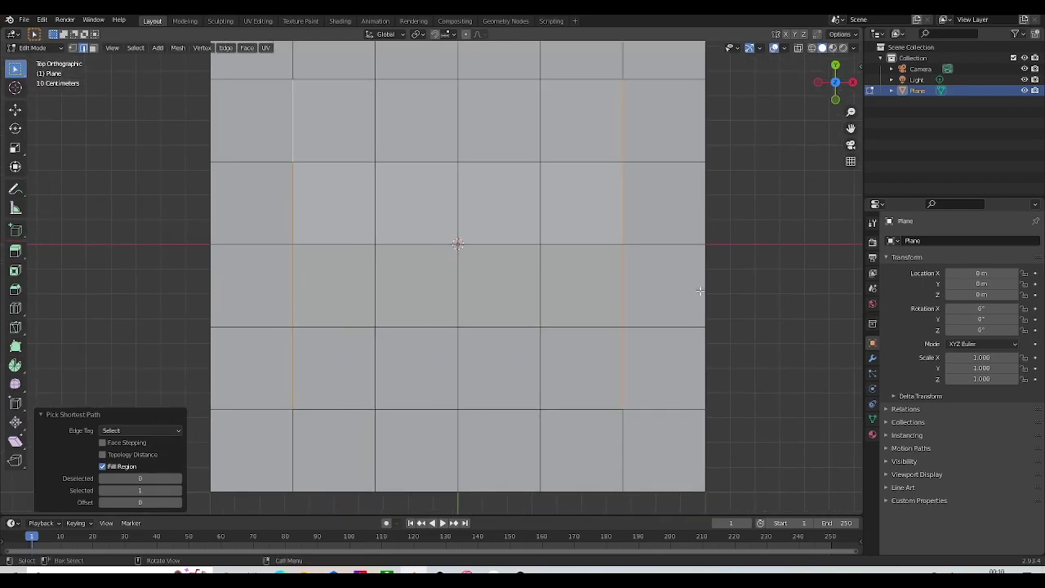
key("s")
key("x")
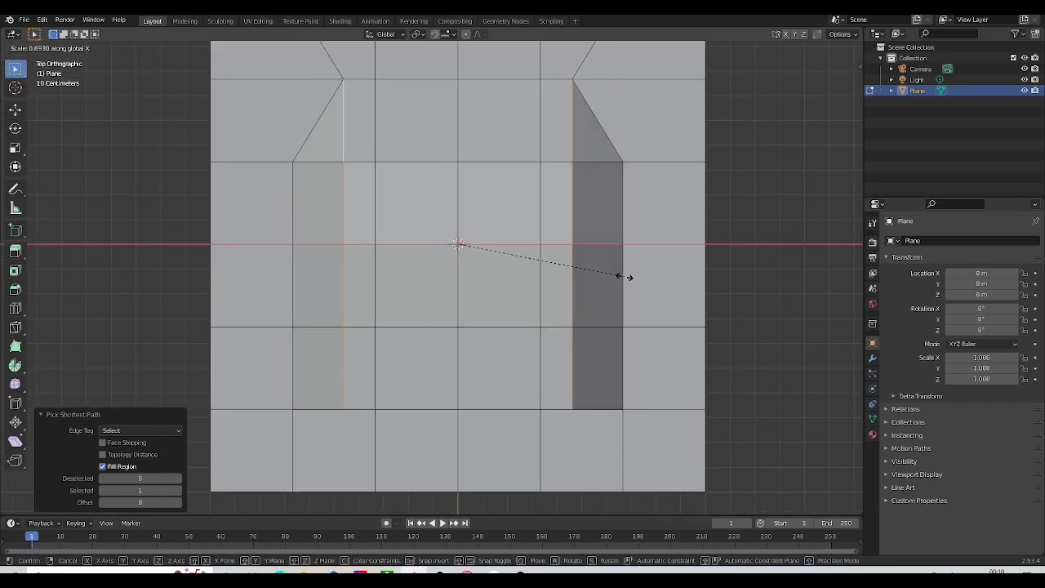
left_click(625, 277)
Step: Select the two inner lengthwise edge loops beside the centre line and scale them closer together along X
left_click(541, 215, "alt")
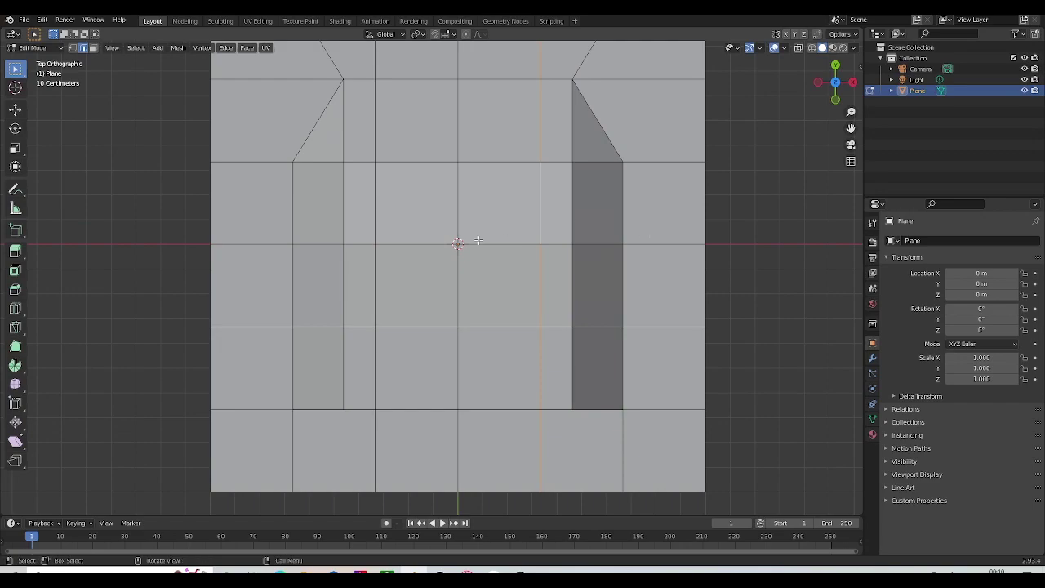
left_click(374, 189, "alt")
scroll(460, 221, "down", 2)
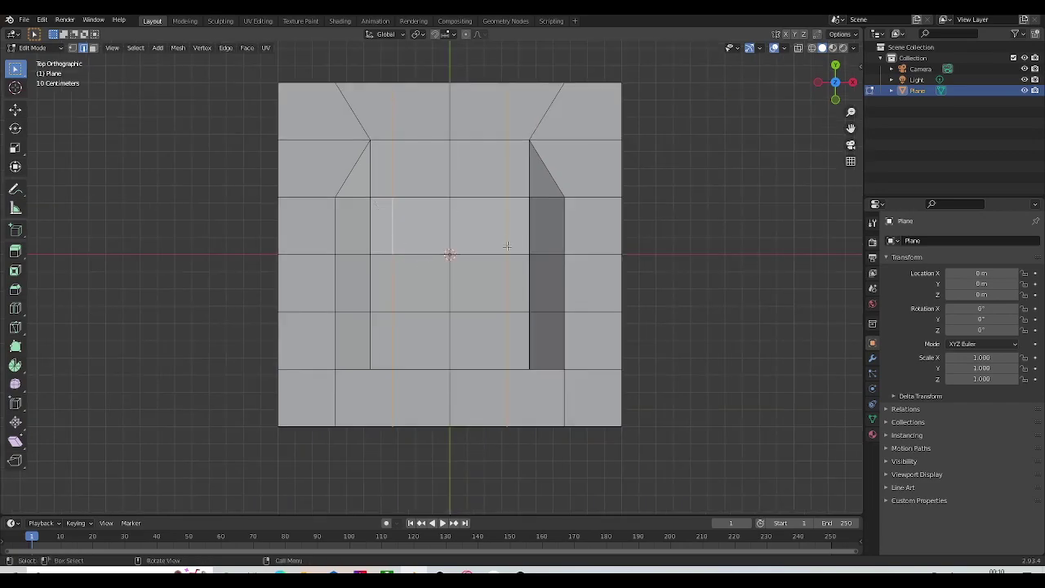
scroll(507, 244, "up", 1)
key("s")
key("x")
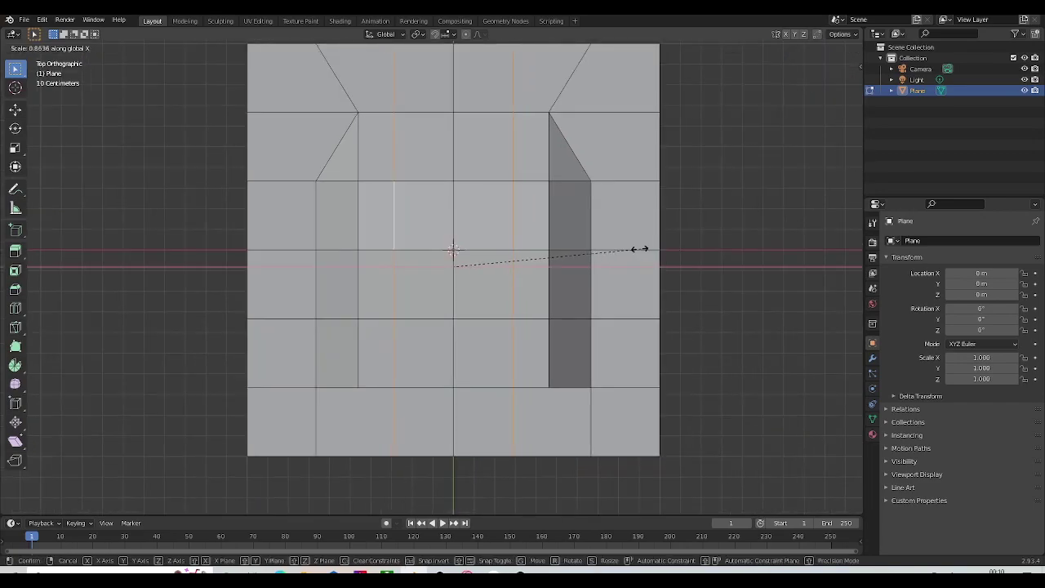
left_click(609, 249)
key("3")
middle_click_drag(517, 246, 493, 210)
left_click(508, 202)
left_click(560, 240)
middle_click_drag(578, 262, 568, 242)
scroll(555, 245, "down", 4)
scroll(568, 245, "up", 3)
middle_click_drag(584, 206, 578, 159)
key("KP_7")
key("grave")
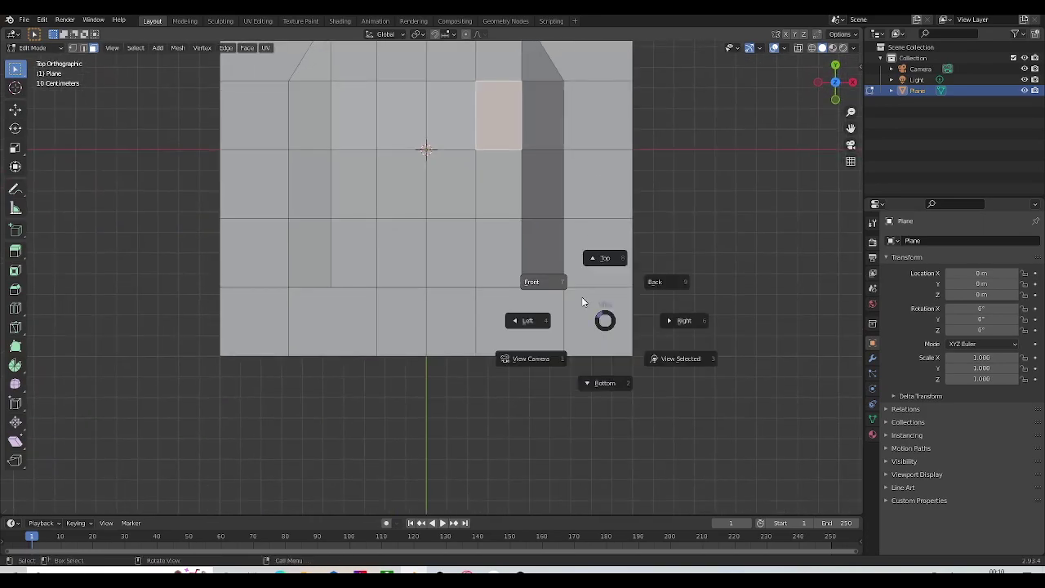
key("Escape")
Step: In wireframe and face mode, select all faces on the -X half of the mesh and delete them
scroll(539, 298, "down", 4)
key("z")
left_click(394, 272)
key("2")
key("3")
mouse_move(307, 75)
left_mouse_down()
mouse_move(408, 357)
mouse_move(427, 373)
left_mouse_up()
scroll(457, 289, "up", 1)
key("x")
left_click(602, 205)
Step: Select the flat row of base faces behind the block's open rear side and delete it
middle_click_drag(576, 265, 507, 320, "shift")
key("1")
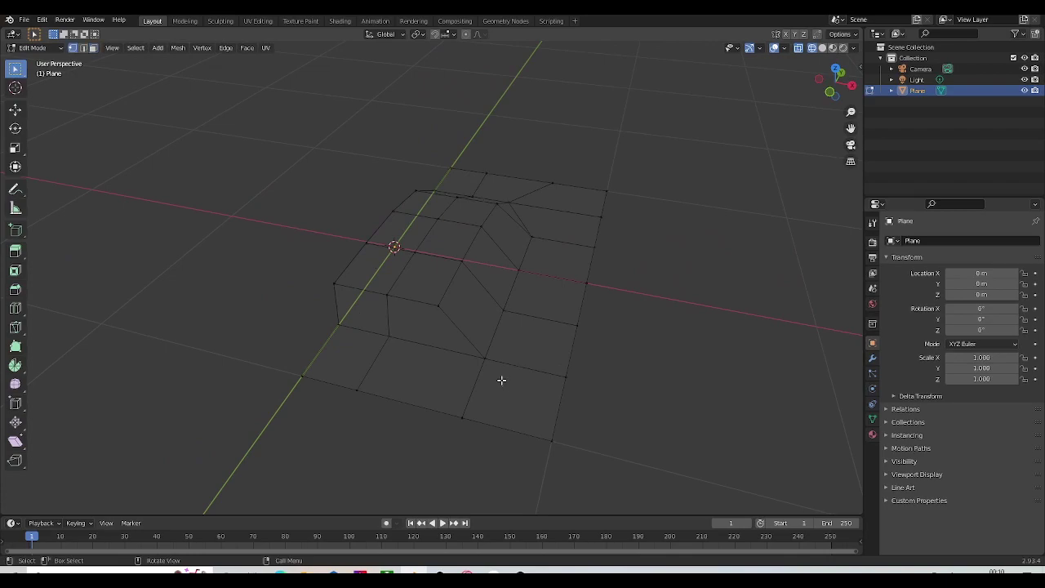
left_click_drag(314, 361, 506, 455)
middle_click_drag(469, 433, 504, 448)
key("3")
left_click_drag(326, 375, 719, 478)
key("x")
left_click(809, 326)
Step: Delete the two vertical wall faces at the rear end of the raised block
scroll(492, 368, "down", 3)
scroll(490, 368, "up", 3)
middle_click_drag(489, 368, 494, 298)
left_click(391, 309)
left_click(395, 295, "shift")
key("x")
left_click(607, 217)
Step: From the top view, connect the ramp's outer base vertex to the plane's outer +Y corner with a diagonal edge
scroll(590, 258, "down", 3)
middle_click_drag(613, 269, 588, 312)
key("grave")
left_click(579, 228)
scroll(553, 303, "up", 3)
middle_click_drag(522, 206, 545, 209, "shift")
middle_click_drag(578, 406, 562, 313, "shift")
middle_click_drag(462, 144, 485, 323, "shift")
key("1")
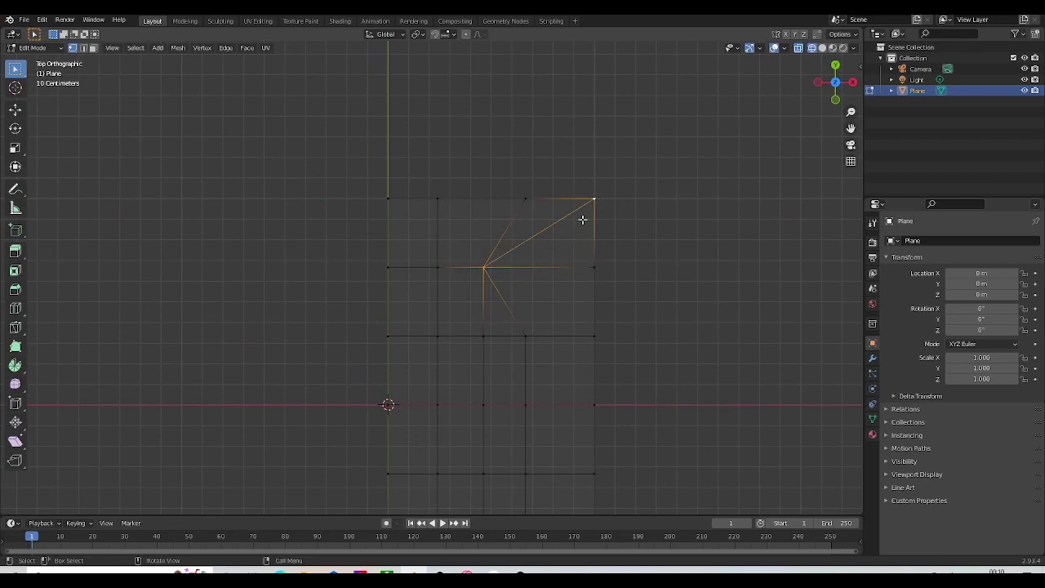
Step: Dissolve the old edges on both sides of the new diagonal corner edge
key("2")
left_click(504, 234)
key("x")
left_click(558, 403)
scroll(535, 399, "down", 1)
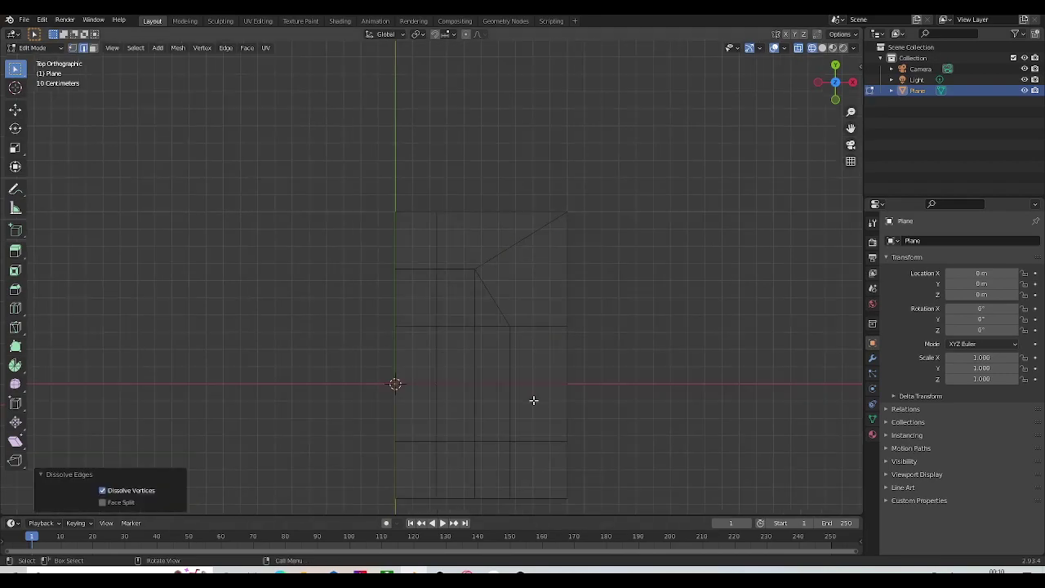
Step: Return to Object Mode with solid shading and mirror the half mesh across the X axis with a Mirror modifier
mouse_move(533, 400)
middle_mouse_down()
mouse_move(517, 326)
mouse_move(534, 354)
mouse_move(489, 379)
mouse_move(543, 356)
middle_mouse_up()
key("Tab")
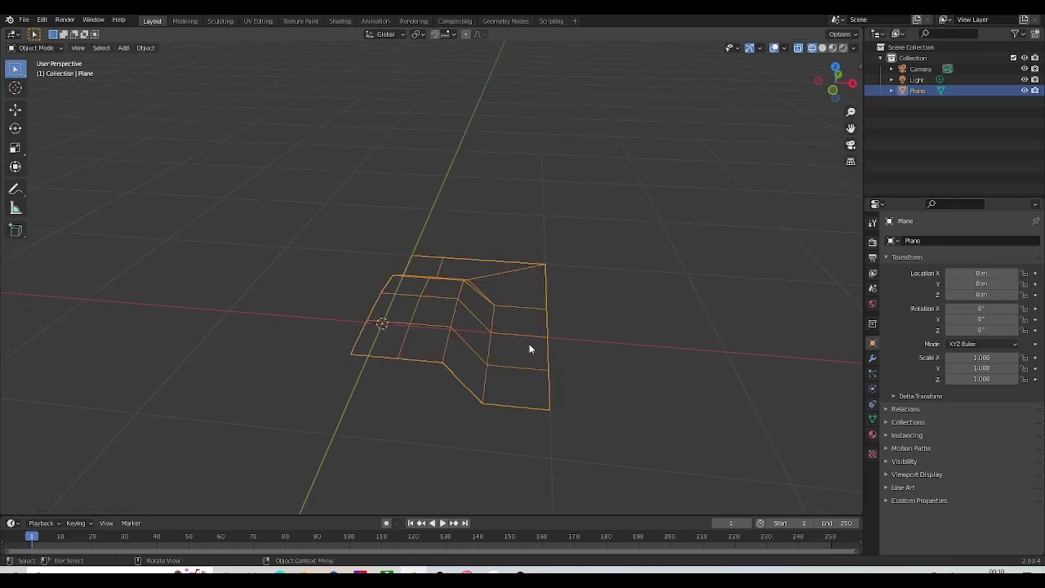
key("z")
left_click(691, 353)
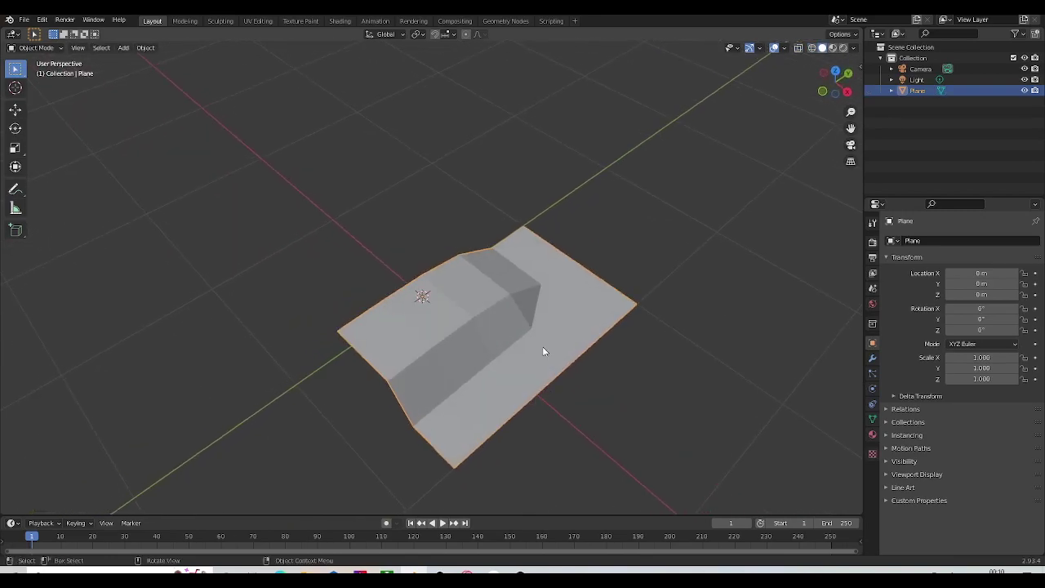
key("q")
left_click(530, 327)
middle_click_drag(471, 353, 573, 314)
left_click(687, 333)
middle_click_drag(687, 335, 539, 359)
middle_click_drag(530, 304, 533, 315, "shift")
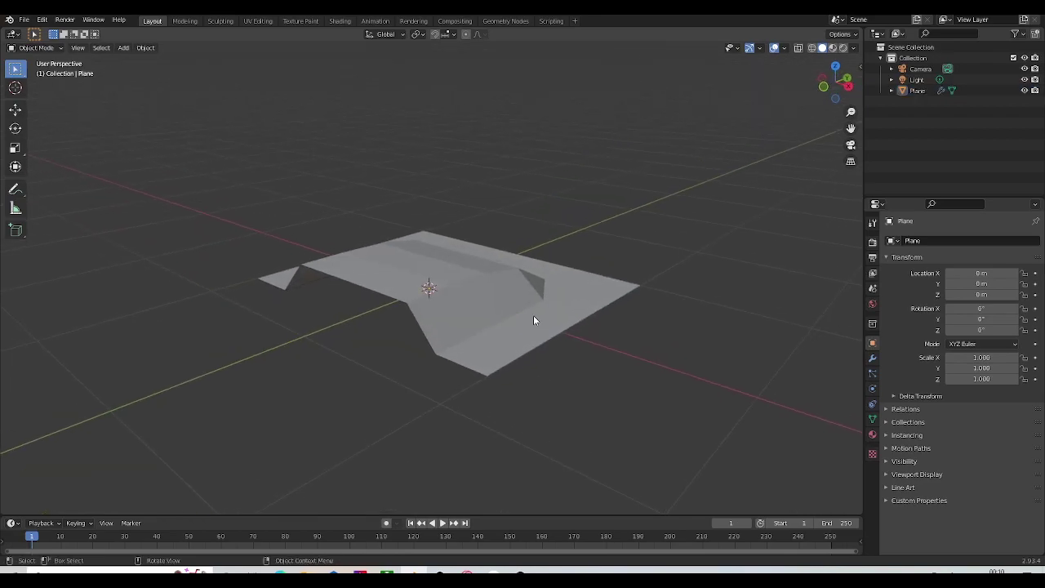
left_click(535, 322)
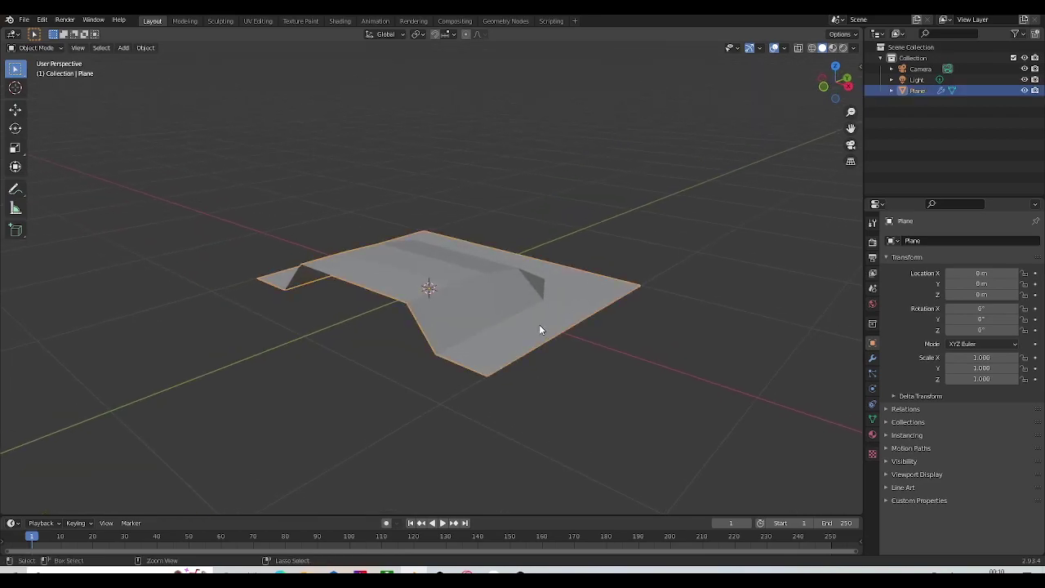
Step: Smooth the mirrored mesh with a Subdivision Surface modifier at viewport level 3 and show its modifier settings
key("ctrl+3")
middle_click_drag(550, 326, 648, 317)
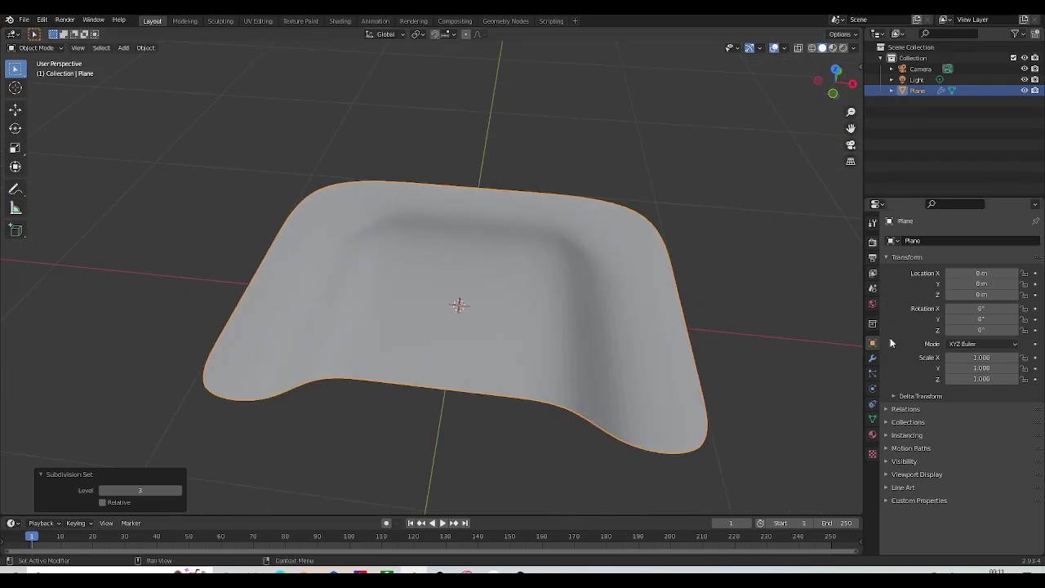
left_click(873, 360)
middle_click_drag(636, 270, 584, 316)
scroll(577, 317, "down", 3)
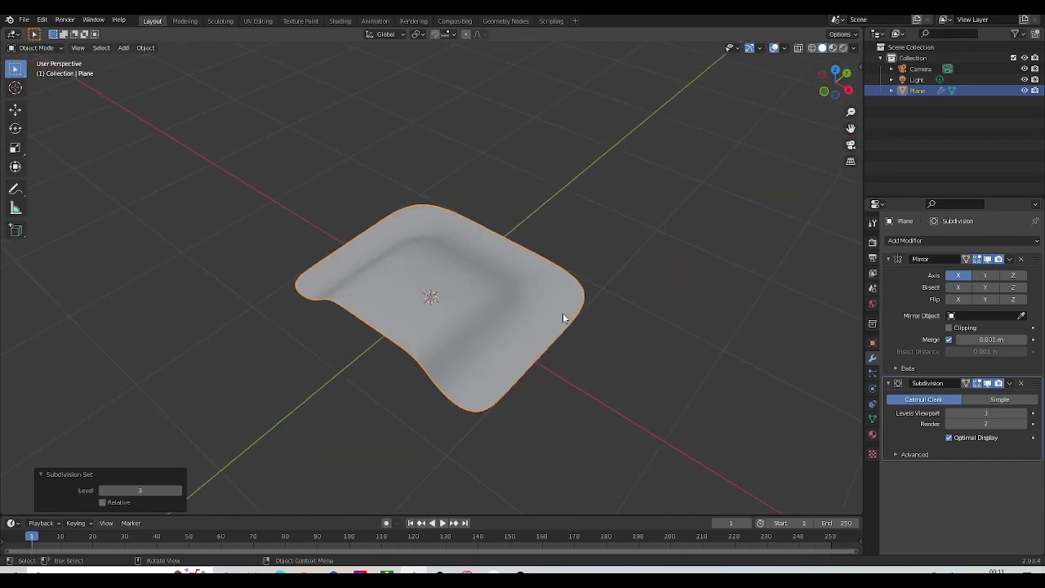
middle_click_drag(444, 307, 476, 304)
Step: Add an edge loop along the raised top surface, slid close to its outer upper edge, and check it in Object Mode
key("Tab")
middle_click_drag(544, 379, 522, 353)
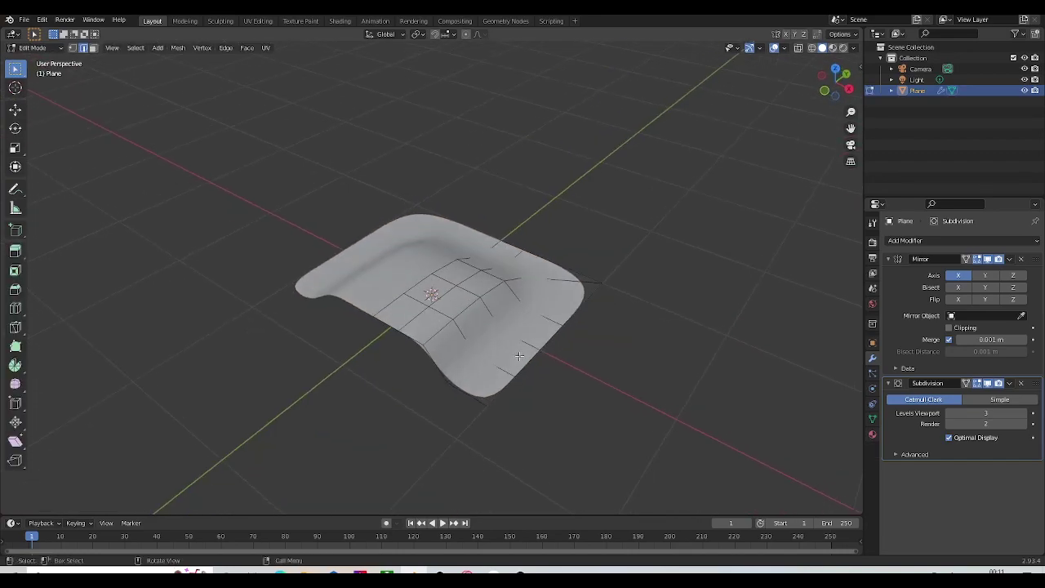
scroll(510, 347, "up", 3)
middle_click_drag(417, 341, 412, 318, "shift")
left_click(393, 354, "alt")
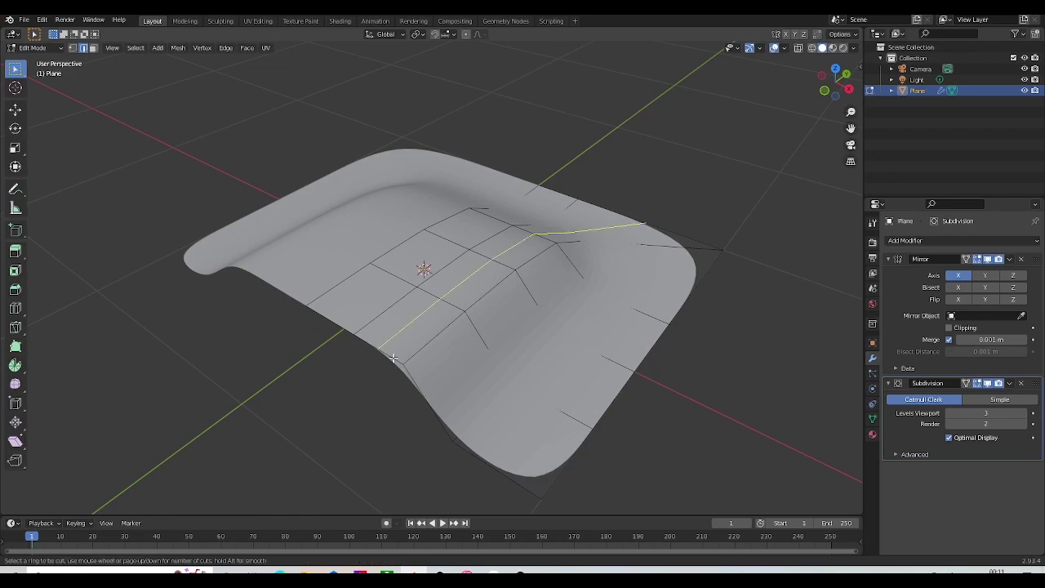
key("g")
key("g")
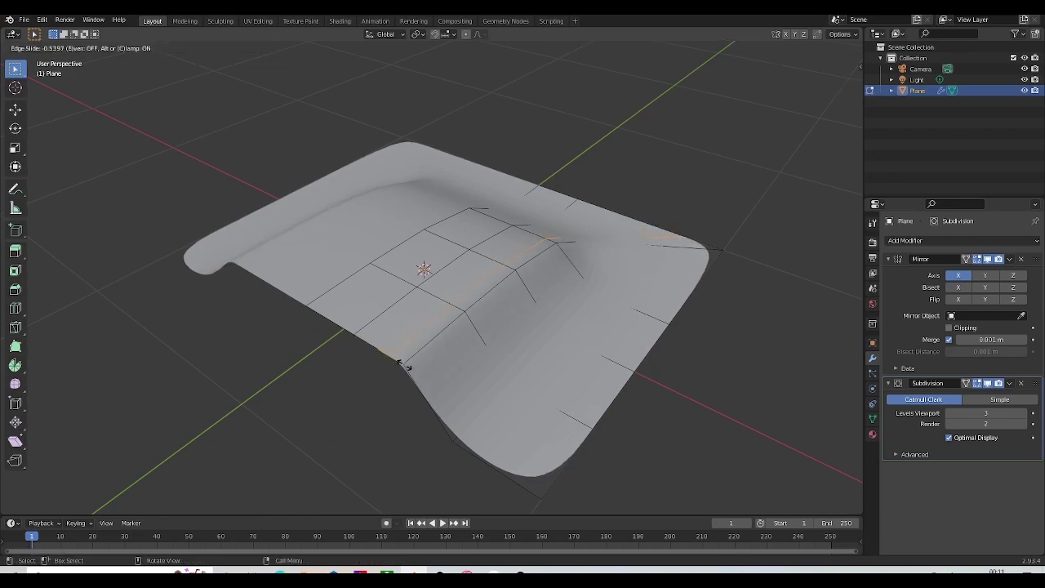
left_click(404, 365)
key("Tab")
left_click(687, 167)
middle_click_drag(649, 259, 644, 266)
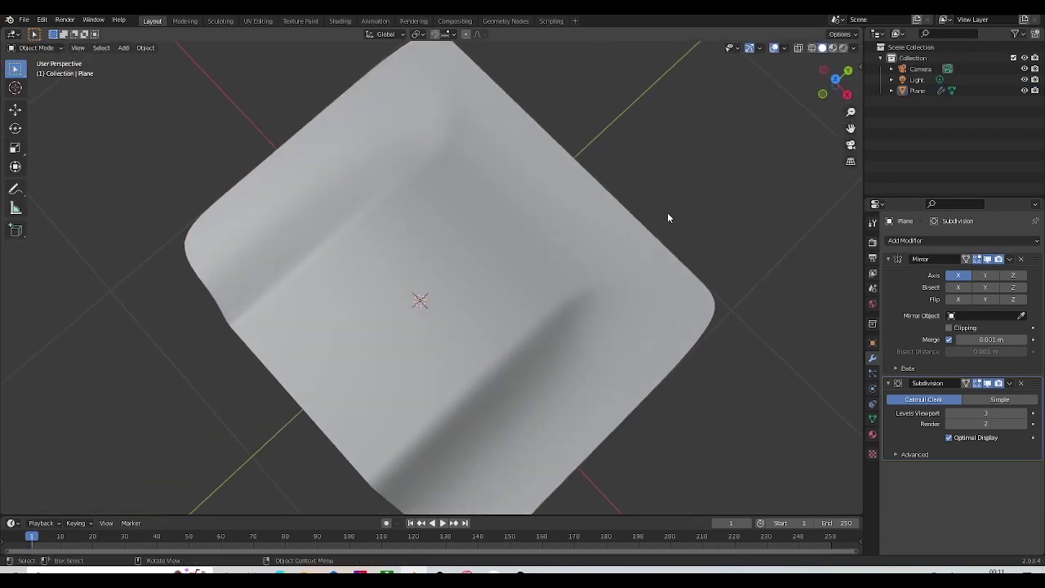
Step: Switch the viewport lighting to MatCap with the brown clay sphere
left_click(853, 49)
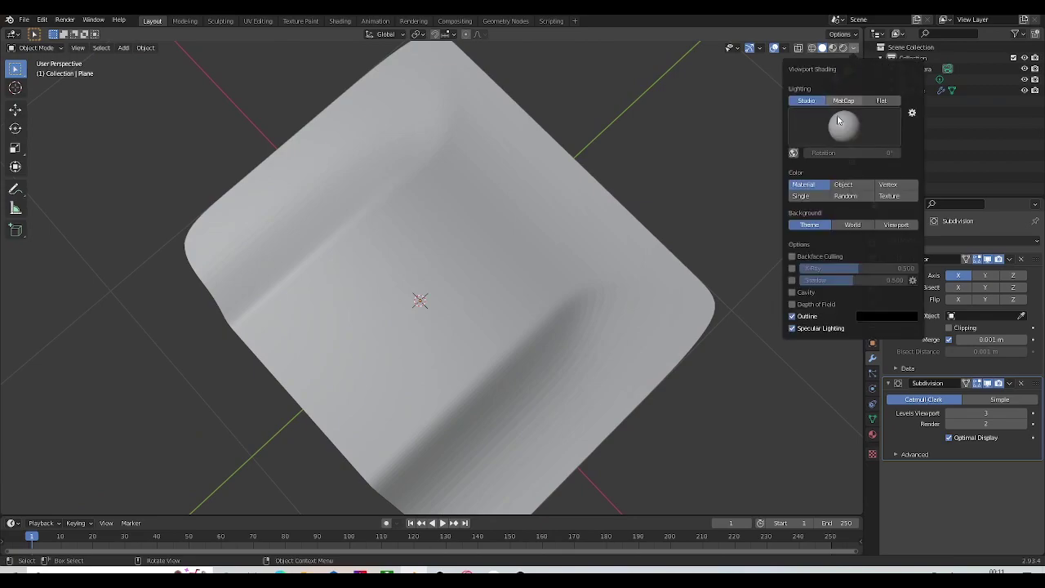
left_click(845, 102)
left_click(840, 131)
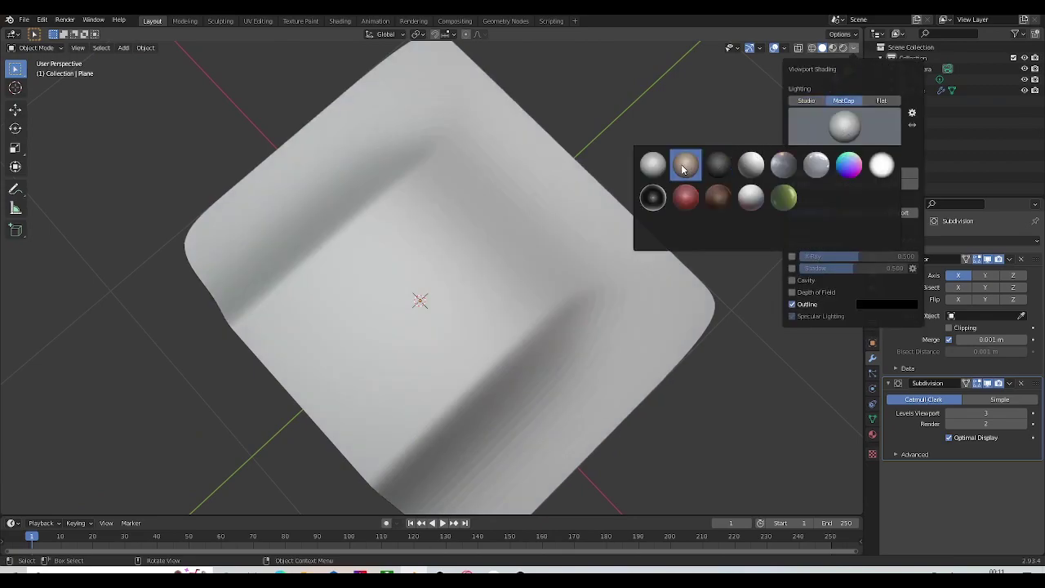
left_click(683, 168)
Step: Try an edge loop low on the sloped side wall, slid toward its base by a factor of about 0.77
scroll(685, 101, "down", 2)
middle_click_drag(645, 249, 588, 153)
scroll(546, 288, "up", 4)
middle_click_drag(545, 289, 542, 243, "shift")
key("Tab")
middle_click_drag(385, 271, 414, 246)
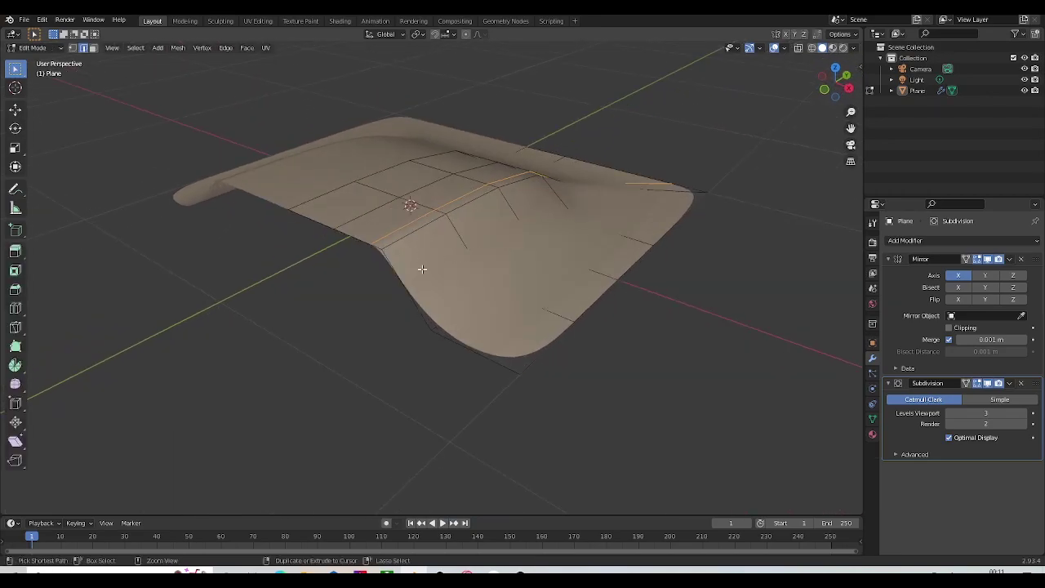
key("ctrl+r")
left_click(419, 284)
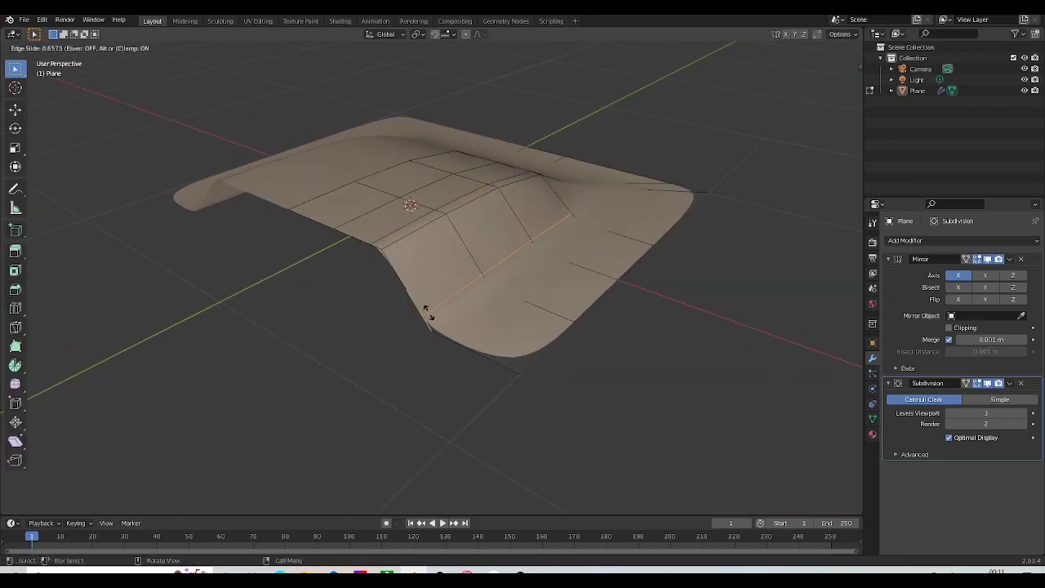
left_click(426, 315)
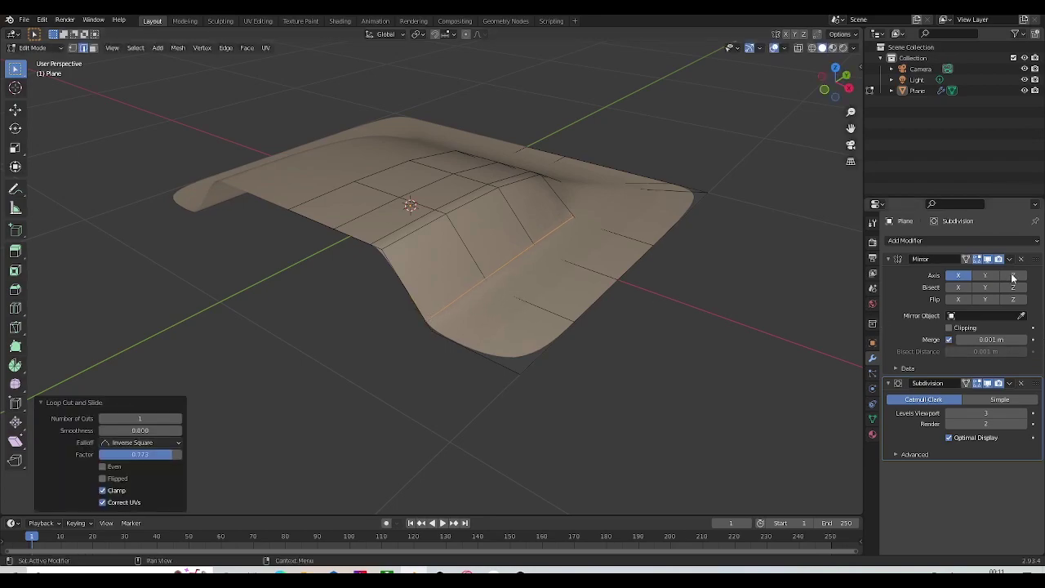
Step: Hide the subdivision in the viewport and replace the low edge loop with one centred on the sloped side wall
left_click(987, 382)
mouse_move(485, 231)
middle_mouse_down()
mouse_move(571, 249)
mouse_move(436, 247)
mouse_move(490, 234)
mouse_move(538, 205)
mouse_move(525, 242)
mouse_move(500, 235)
middle_mouse_up()
key("ctrl+z")
key("ctrl+r")
left_click(503, 213)
right_click(506, 216)
Step: Add two edge loops tightly around the block's base, one on the wall at about 0.75 and one on the floor at about 0.82
scroll(476, 234, "up", 4)
scroll(476, 234, "down", 3)
key("3")
left_click(539, 202)
key("ctrl+r")
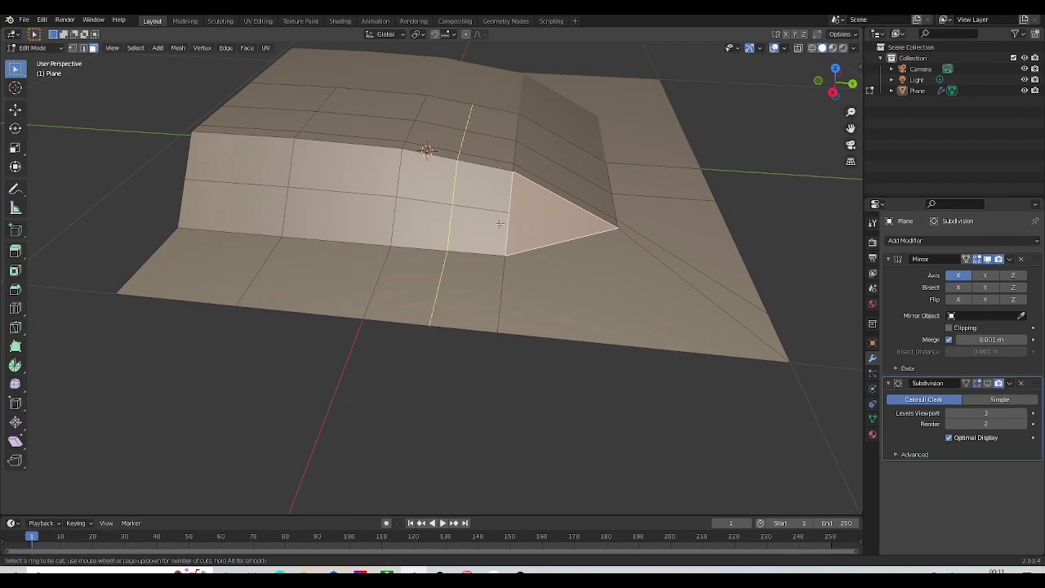
left_click(497, 237)
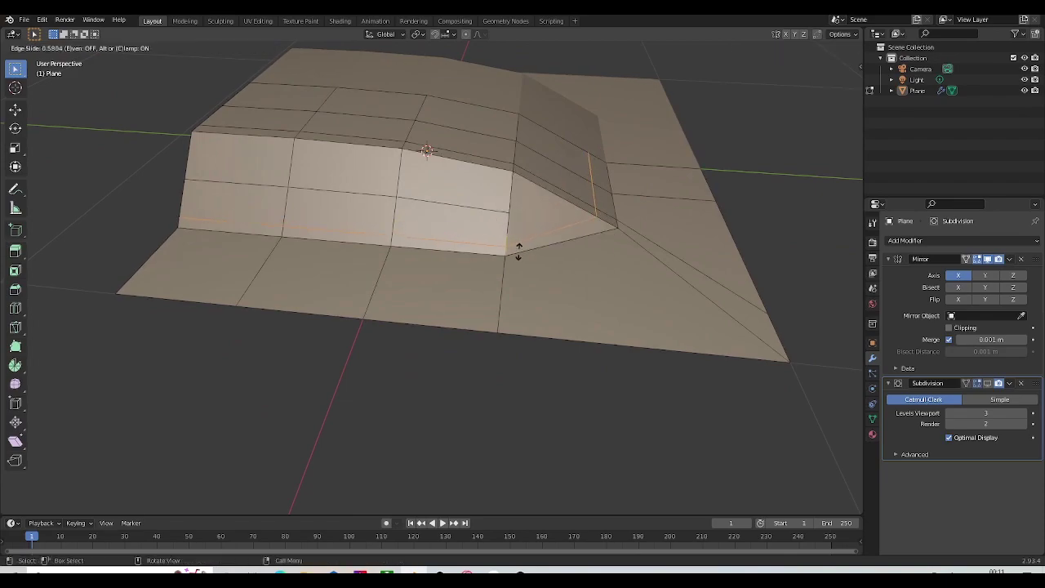
left_click(528, 256)
key("ctrl+r")
left_click(494, 243)
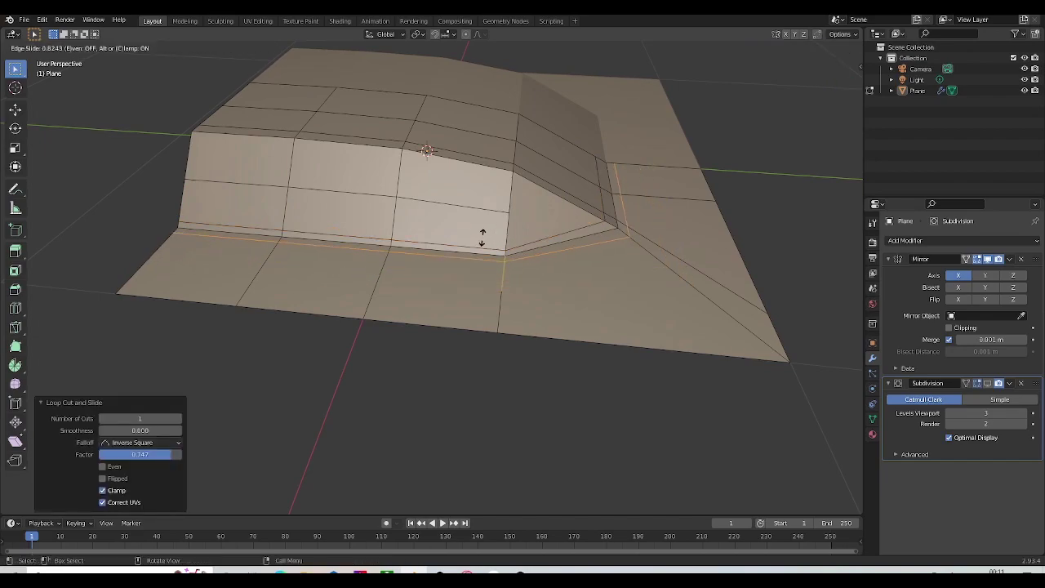
left_click(482, 237)
Step: Show the mesh in wireframe from the top view, framing the new loop at the block's +Y end
key("KP_7")
scroll(527, 202, "down", 4)
middle_click_drag(527, 202, 528, 248, "shift")
scroll(528, 249, "up", 5)
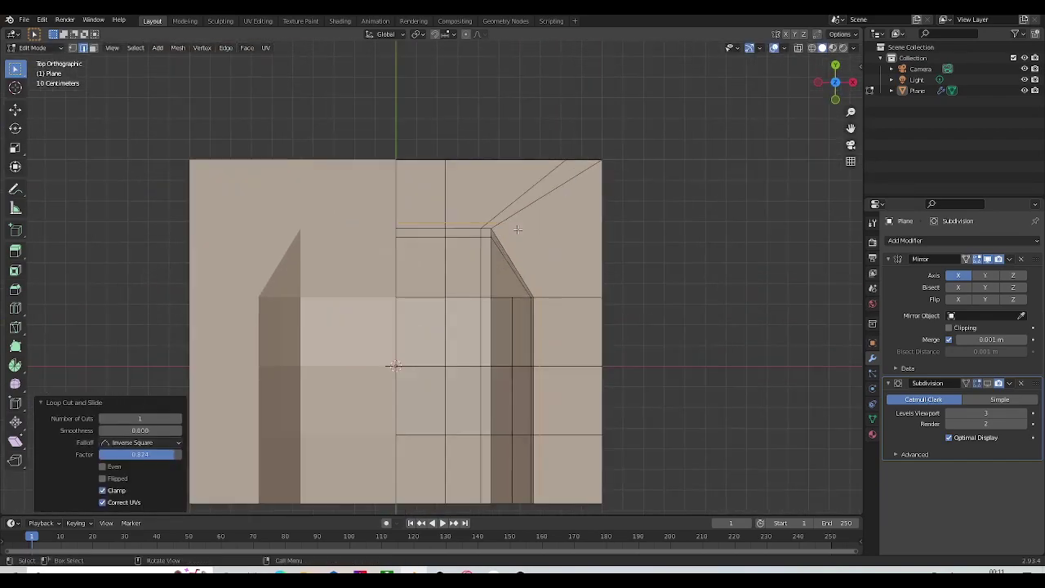
key("z")
left_click(445, 215)
middle_click_drag(481, 194, 461, 220, "shift")
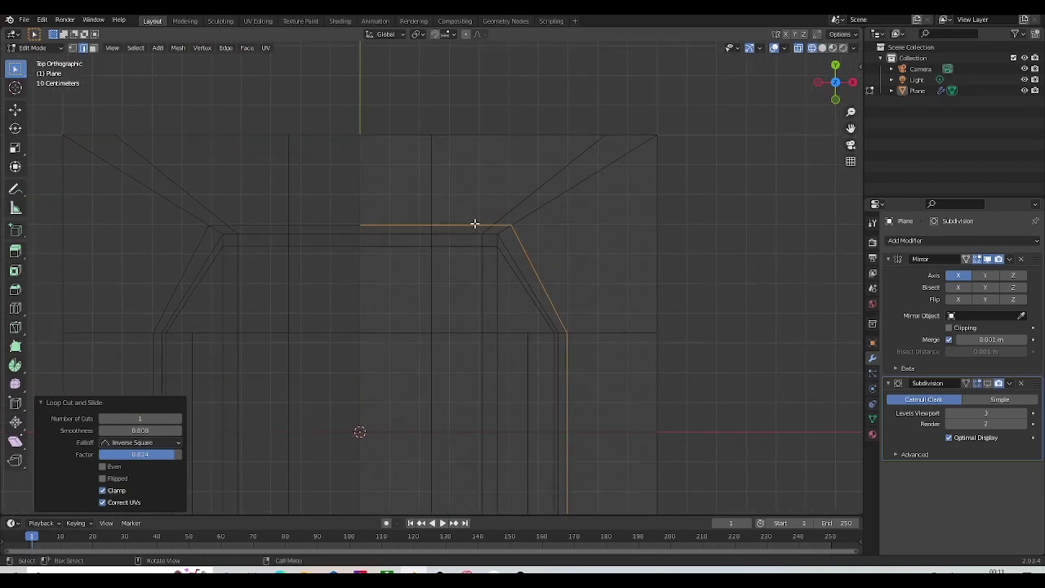
Step: Move the floor loop's vertex where the straight side meets the taper outward along X by about 0.08 m
key("1")
scroll(538, 250, "up", 2)
scroll(579, 297, "down", 4)
scroll(511, 205, "up", 2)
middle_click_drag(573, 363, 505, 224, "shift")
left_click(495, 170)
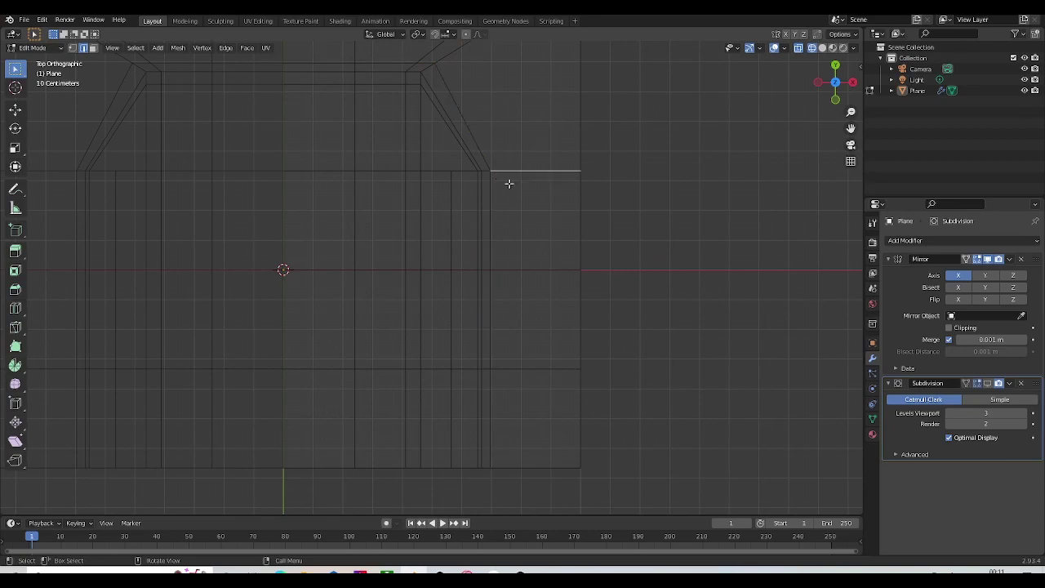
scroll(499, 194, "down", 2)
key("1")
scroll(495, 221, "up", 4)
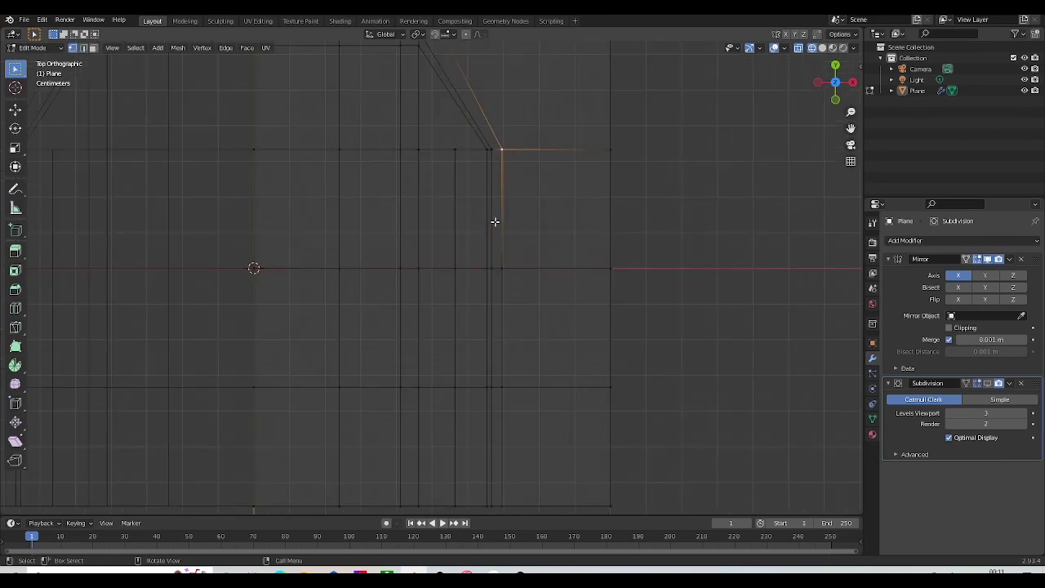
scroll(562, 155, "down", 1)
key("g")
key("x")
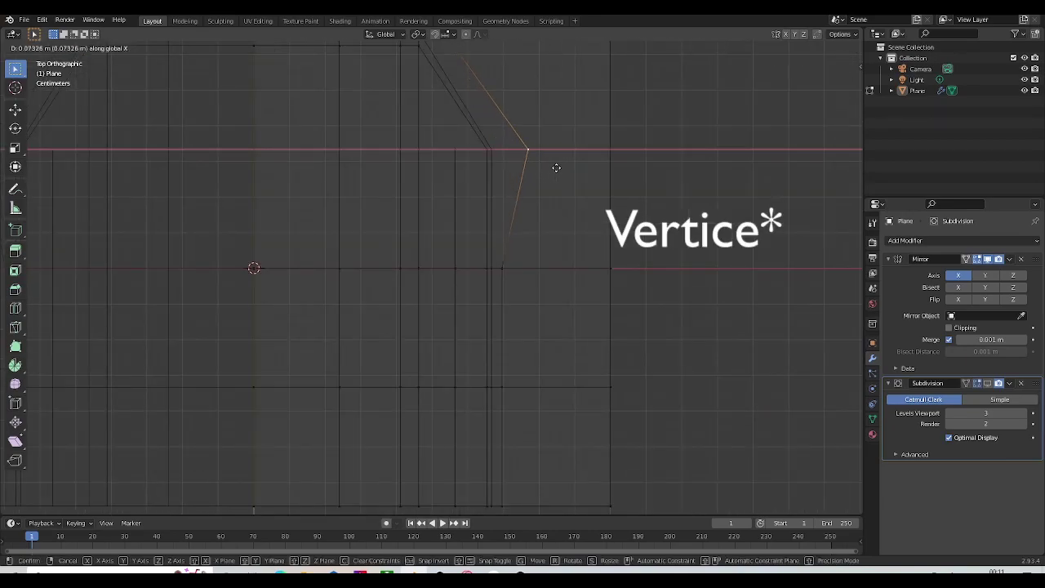
left_click(559, 168)
Step: Enable vertex snapping and align the floor loop's vertex on the X axis with the shifted vertex along X
scroll(555, 176, "down", 4)
left_click(474, 271)
middle_click_drag(509, 276, 506, 241, "shift")
scroll(506, 241, "up", 2)
middle_click_drag(525, 168, 520, 220, "shift")
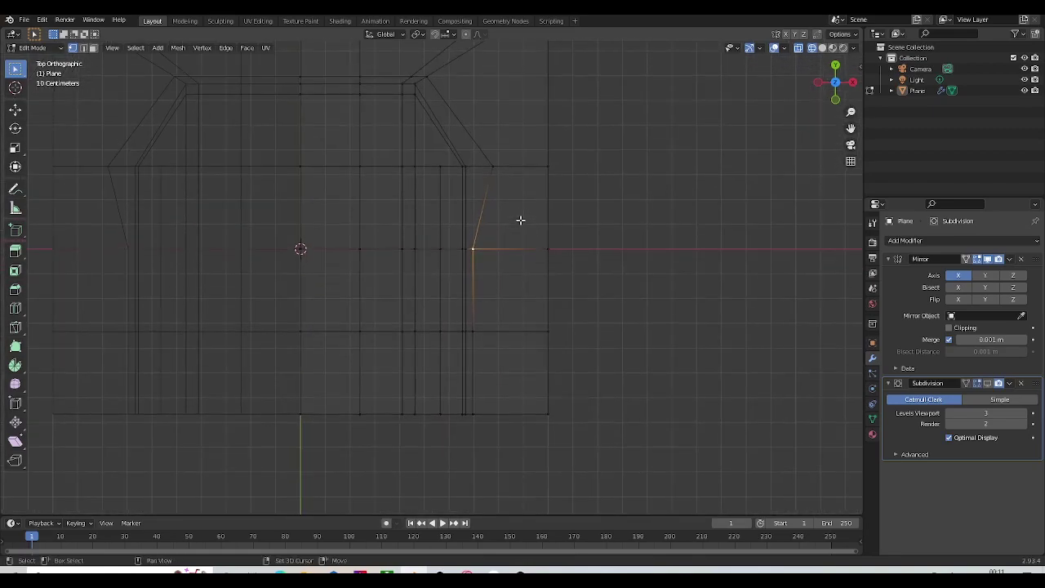
left_click(451, 34)
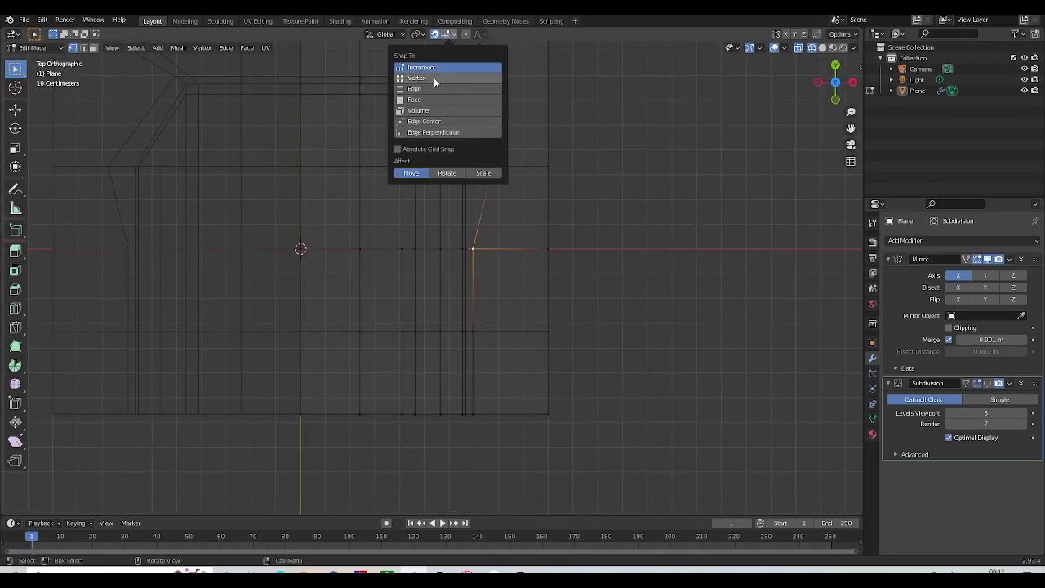
left_click(434, 80)
middle_click_drag(538, 166, 523, 215, "shift")
scroll(529, 179, "up", 2)
scroll(537, 164, "down", 1)
key("g")
key("x")
left_click(502, 194)
Step: Align the floor loop's two remaining side vertices toward the open end with the shifted ones along X
left_click(478, 400)
key("g")
key("x")
left_click(506, 283)
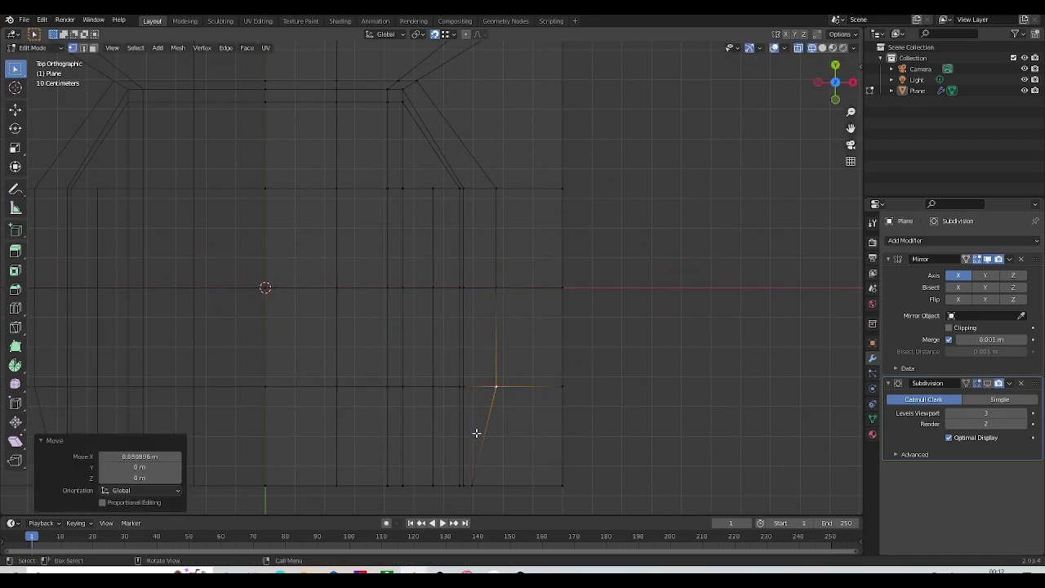
left_click(480, 478)
left_click(507, 389)
Step: Slide the floor loop's tapered corner vertex outward along the diagonal edge by a factor of about 0.12
scroll(493, 244, "down", 3)
middle_click_drag(480, 200, 511, 283, "shift")
scroll(511, 282, "up", 4)
left_click(480, 211)
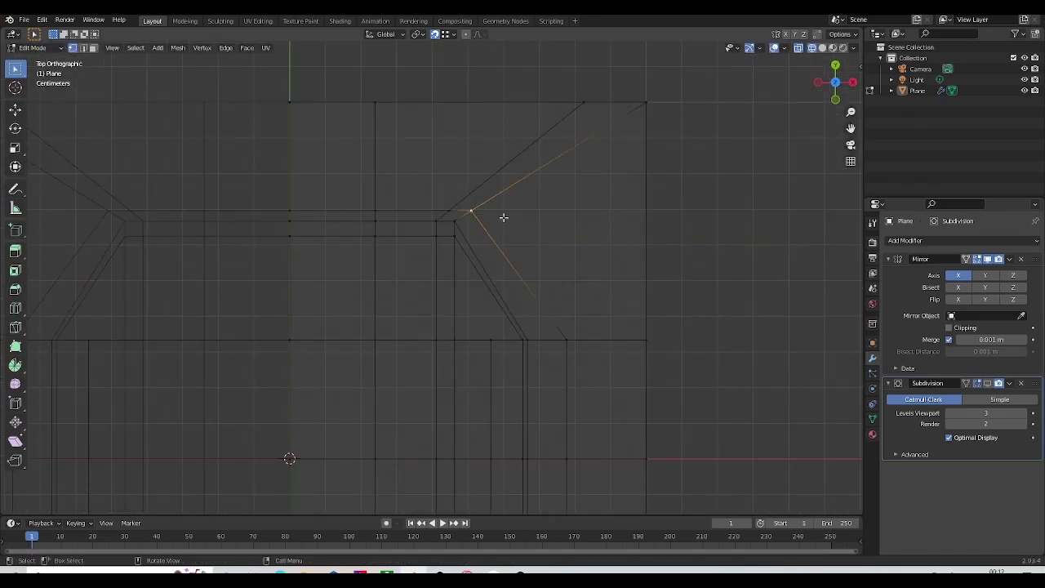
key("shift+v")
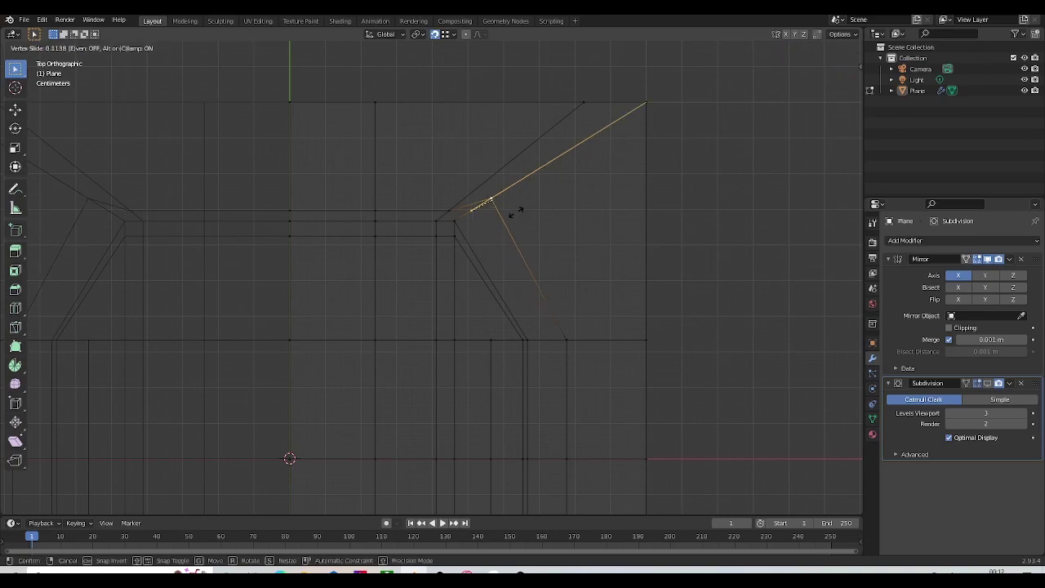
left_click(518, 211)
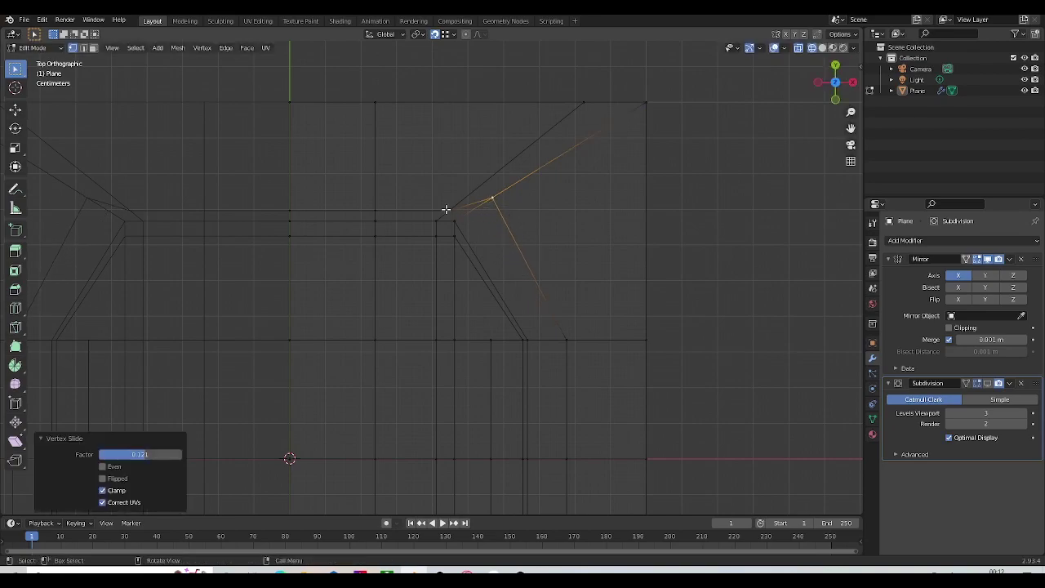
Step: Align the next two vertices along the loop's +Y side with the slid corner vertex in the Y direction
left_click(447, 207)
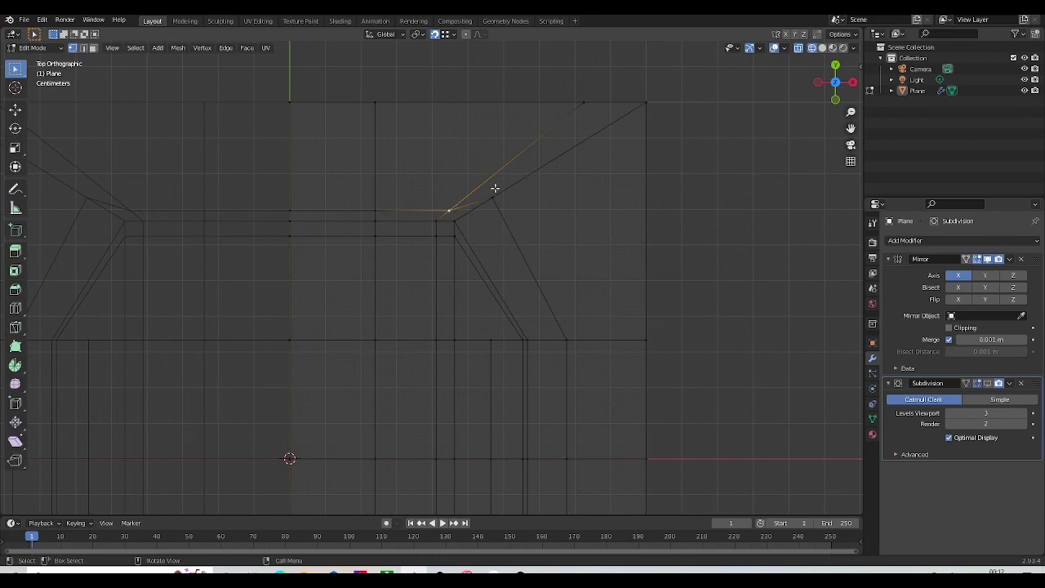
key("g")
key("y")
left_click(498, 203)
left_click(372, 204)
key("y")
key("ctrl+z")
key("g")
key("y")
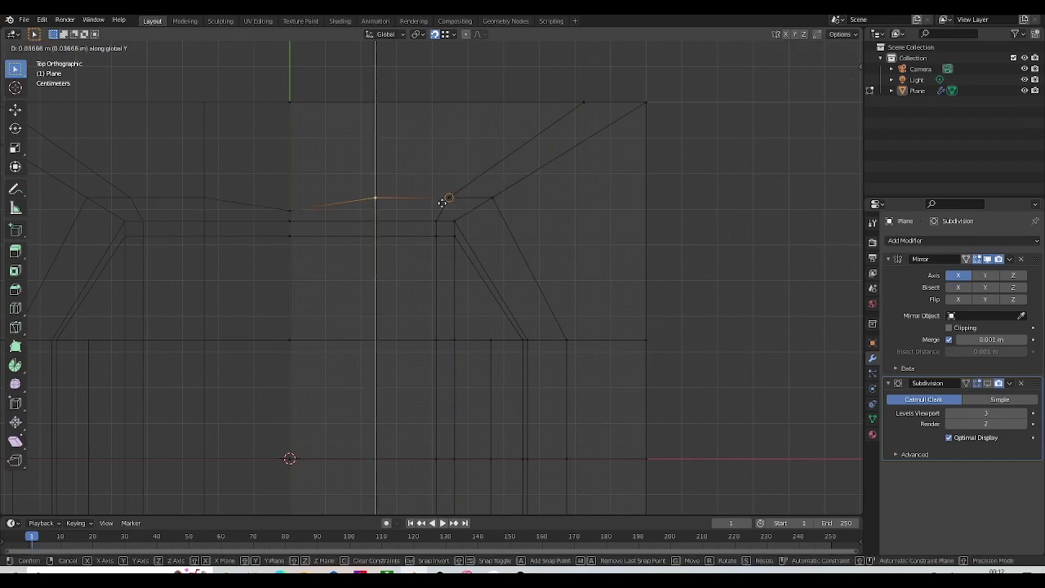
left_click(447, 201)
Step: Align the floor loop's vertex on the mirror centre line with its neighbours along Y
scroll(502, 216, "down", 1)
left_click(321, 220)
middle_click_drag(385, 206, 442, 199, "shift")
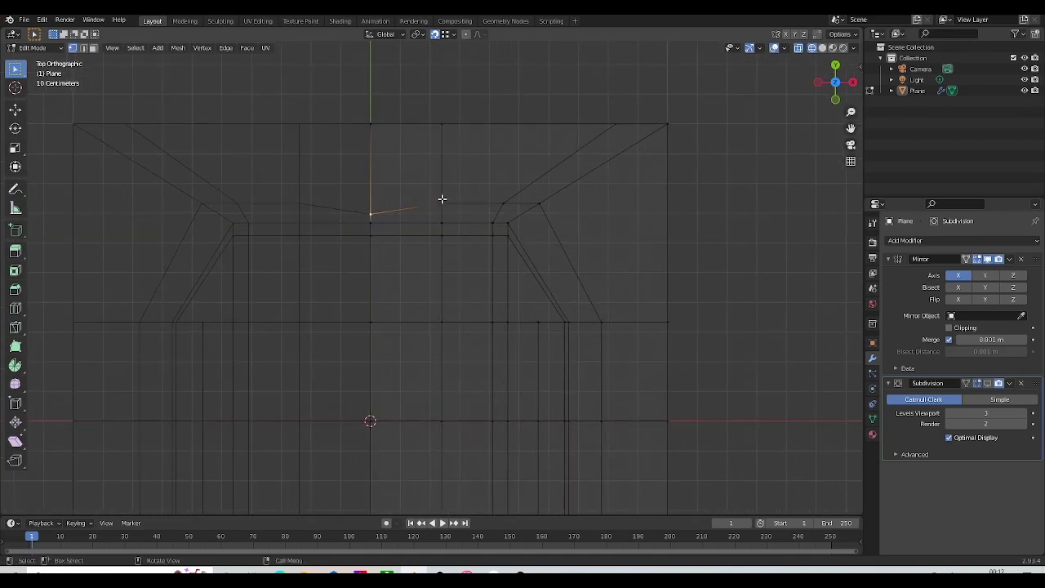
key("g")
key("y")
left_click(444, 203)
Step: Deselect the vertices and return to solid shading in a perspective view of the wall's foot at the open end
scroll(685, 265, "down", 4)
left_click(709, 278)
mouse_move(634, 306)
middle_mouse_down("shift")
mouse_move(625, 274)
mouse_move(602, 252)
mouse_move(525, 270)
mouse_move(408, 217)
mouse_move(303, 229)
mouse_move(419, 237)
middle_mouse_up("shift")
key("shift+z")
middle_click_drag(469, 266, 565, 272)
scroll(569, 274, "up", 2)
middle_click_drag(575, 312, 533, 268, "shift")
middle_click_drag(599, 338, 492, 319)
scroll(492, 319, "up", 2)
Step: Try adding an edge loop on the narrow floor strip beside the wall's foot
key("ctrl+r")
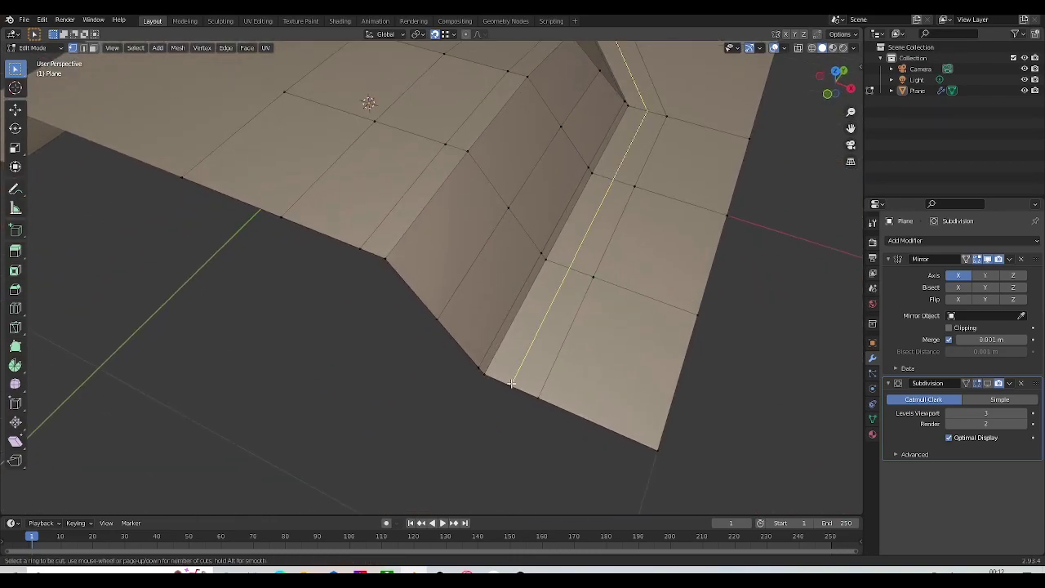
left_click(511, 383)
left_click(504, 382)
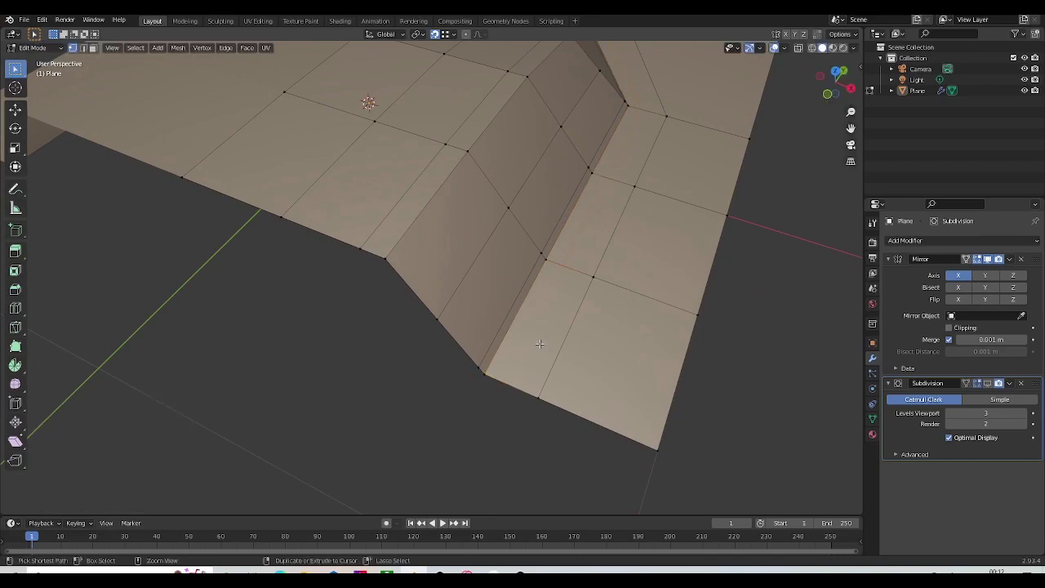
Step: Add an edge loop on the narrow floor strip, slid close to the wall's foot
key("ctrl+r")
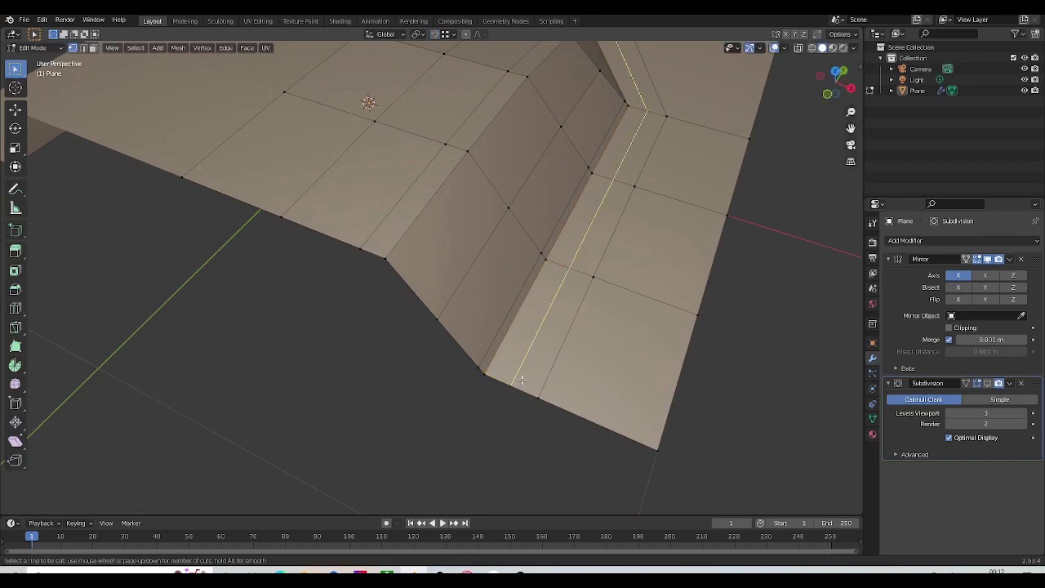
left_click(513, 385)
left_click(498, 380)
scroll(496, 381, "down", 3)
middle_click_drag(497, 380, 524, 350)
Step: Turn the subdivision's viewport display back on and inspect the smoothed shape in Object Mode
left_click(988, 385)
middle_click_drag(552, 238, 522, 342)
key("Tab")
scroll(490, 318, "down", 2)
middle_click_drag(468, 303, 492, 237)
scroll(530, 216, "up", 2)
Step: Add an edge loop across the open end, slid toward the border by a factor of about 0.87
key("Tab")
scroll(598, 216, "up", 2)
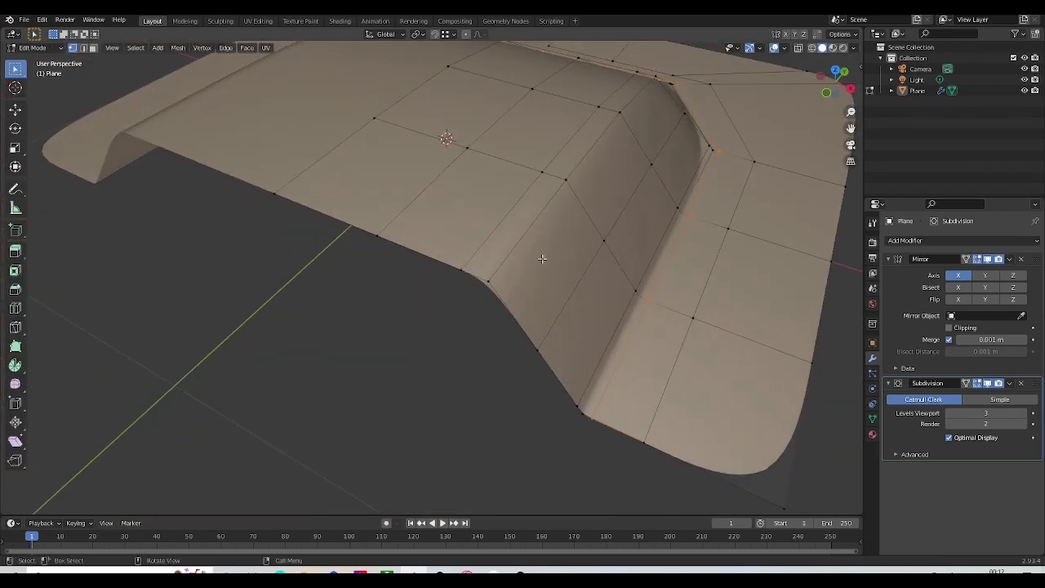
middle_click_drag(576, 265, 525, 249)
key("ctrl+r")
left_click(410, 208)
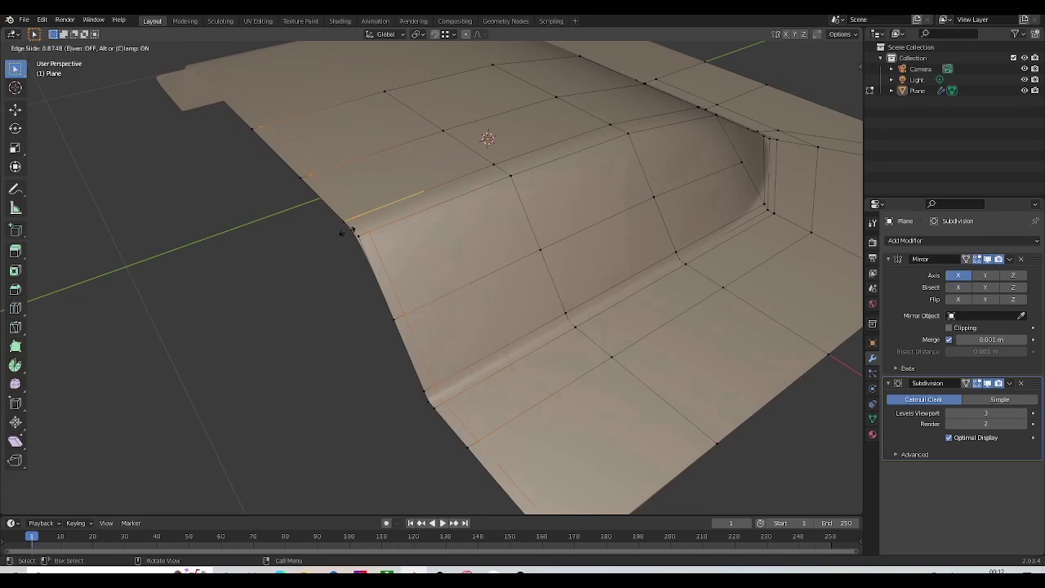
left_click(347, 231)
scroll(503, 284, "down", 3)
Step: Return to Object Mode and apply smooth shading to the mesh
left_click(675, 352)
key("Tab")
middle_click_drag(542, 273, 501, 292)
key("Tab")
key("Tab")
left_click(506, 264)
right_click(506, 260)
left_click(506, 259)
Step: Delete the wide outer band of floor faces along the back, the corner and the side of the half mesh
scroll(507, 259, "down", 2)
middle_click_drag(473, 326, 563, 380)
scroll(490, 276, "up", 2)
key("KP_7")
middle_click_drag(626, 330, 593, 257, "shift")
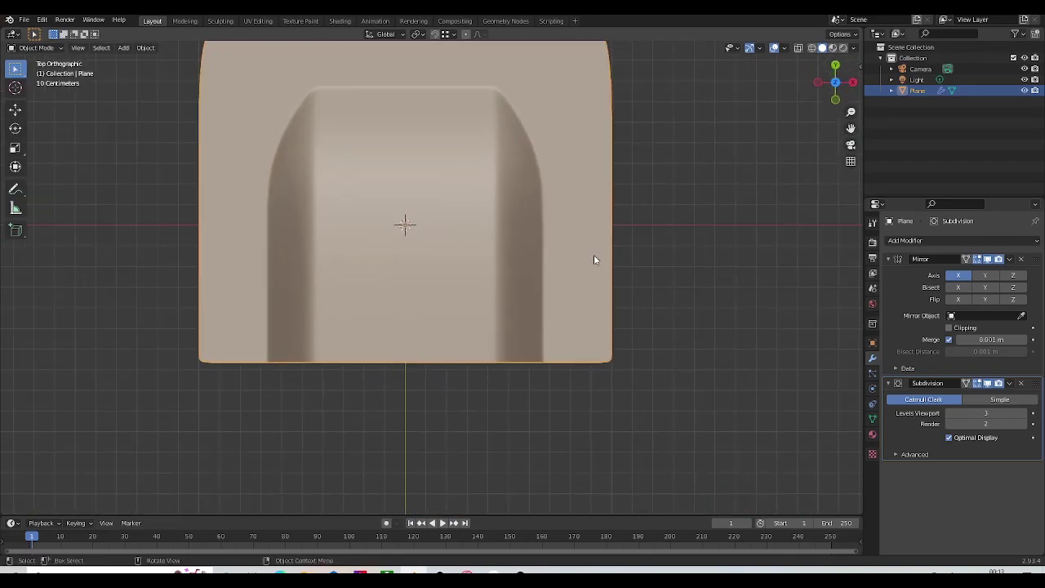
key("Tab")
middle_click_drag(568, 198, 560, 264, "shift")
key("3")
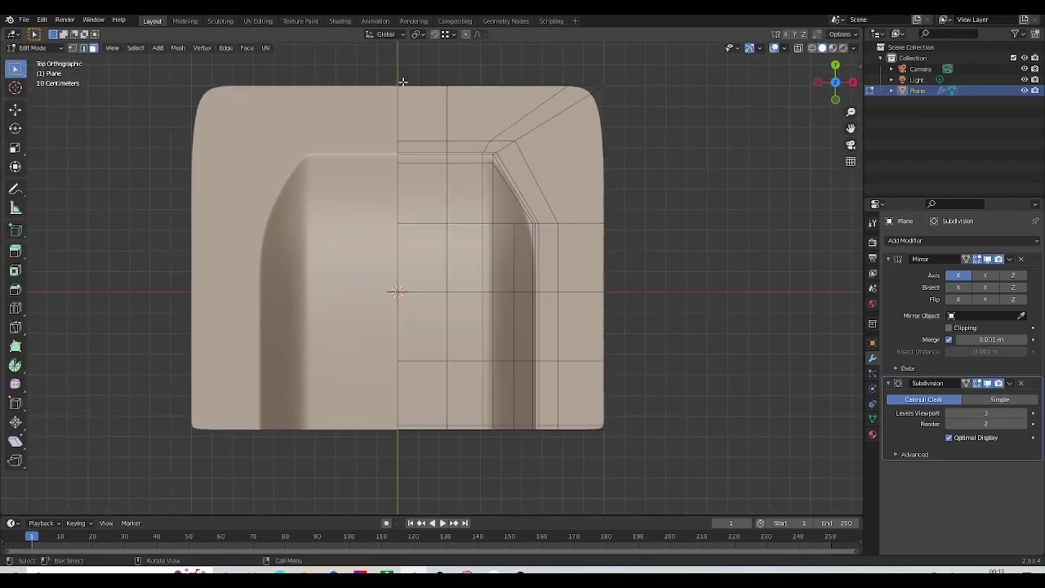
middle_click_drag(439, 92, 437, 132, "shift")
left_click_drag(402, 106, 613, 252)
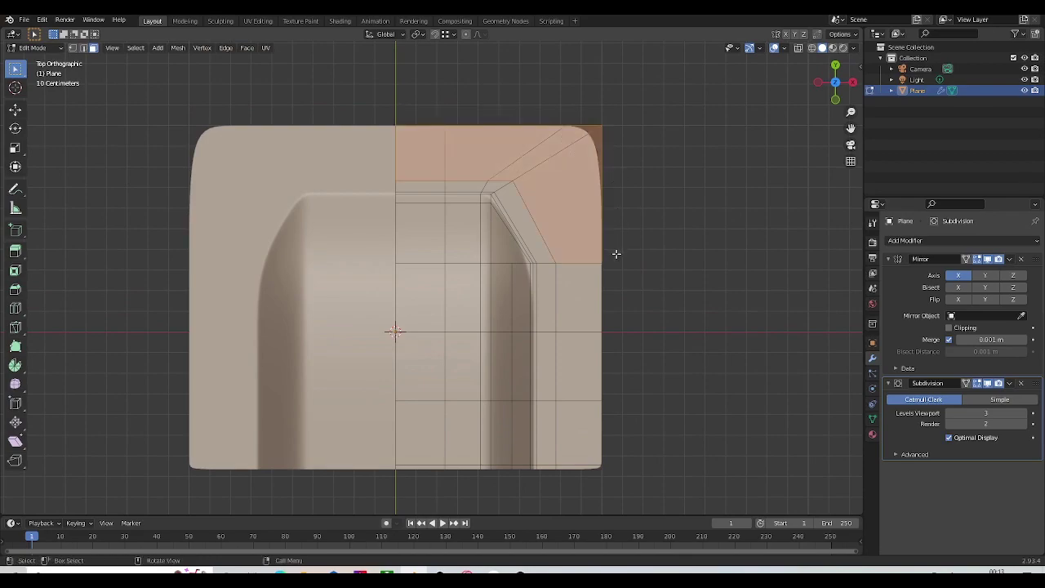
middle_click_drag(613, 253, 619, 144, "shift")
left_click_drag(624, 133, 542, 425)
key("x")
mouse_move(571, 243)
middle_mouse_down("shift")
mouse_move(545, 317)
mouse_move(498, 235)
mouse_move(560, 240)
middle_mouse_up("shift")
left_click(663, 198)
Step: Add two centred crosswise edge loops, one in the gap on each side of the X axis
scroll(544, 300, "down", 2)
key("KP_7")
middle_click_drag(567, 280, 577, 218, "shift")
scroll(578, 216, "up", 3)
key("ctrl+r")
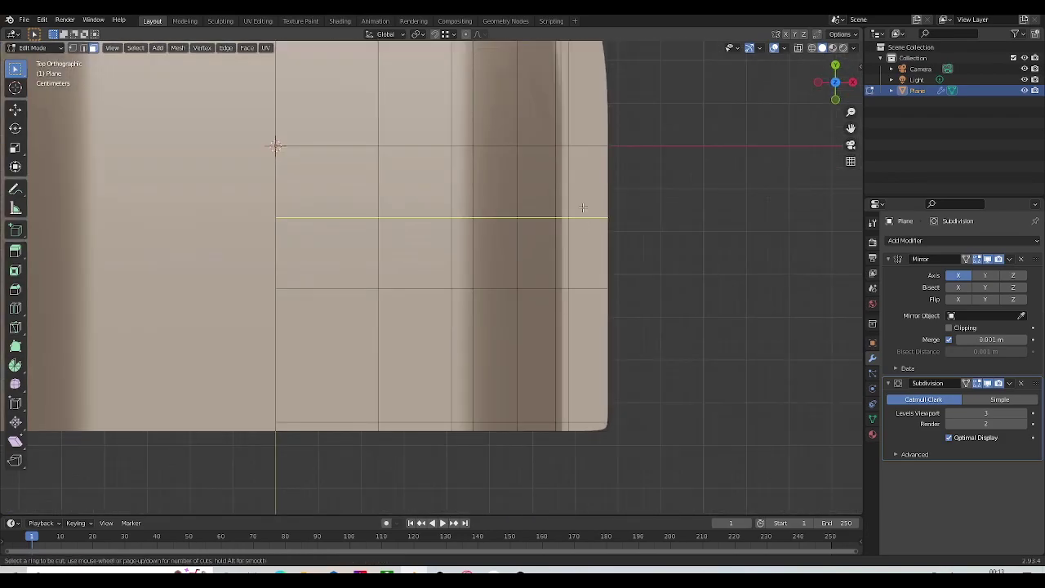
left_click(583, 208)
right_click(583, 203)
middle_click_drag(605, 145, 590, 267, "shift")
key("ctrl+r")
left_click(564, 216)
right_click(563, 215)
Step: Add a centred crosswise edge loop between the last main cross edge and the supporting loop at the open end
scroll(619, 363, "down", 4)
middle_click_drag(583, 343, 591, 266, "shift")
key("ctrl+r")
left_click(511, 300)
right_click(510, 299)
Step: Add a centred edge loop through the slanted corner and down the wall, and check the smoothed shape in Object Mode
scroll(576, 270, "up", 2)
middle_click_drag(590, 226, 578, 316, "shift")
left_click(529, 201)
key("ctrl+r")
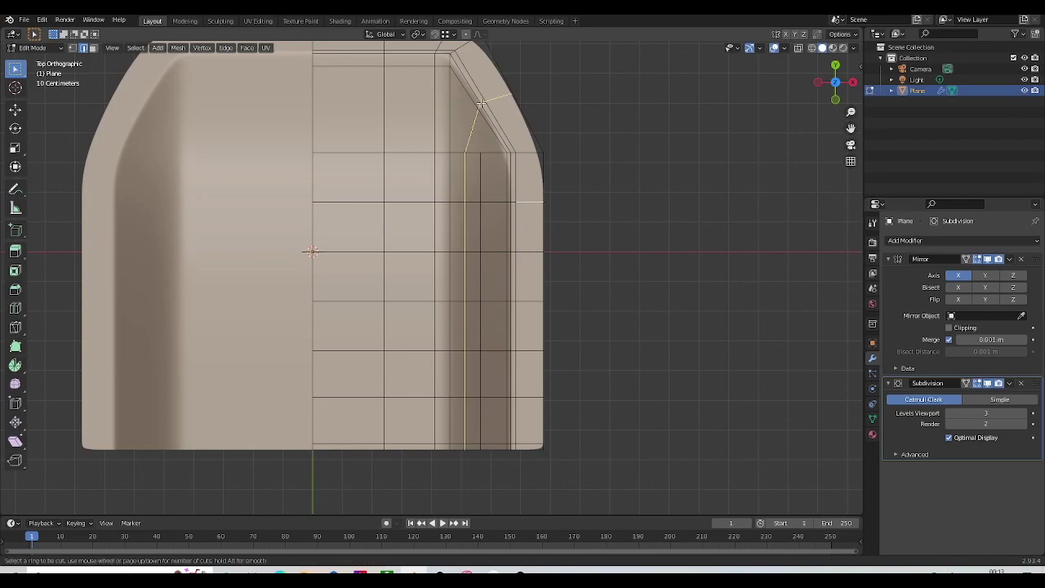
left_click(481, 103)
right_click(481, 103)
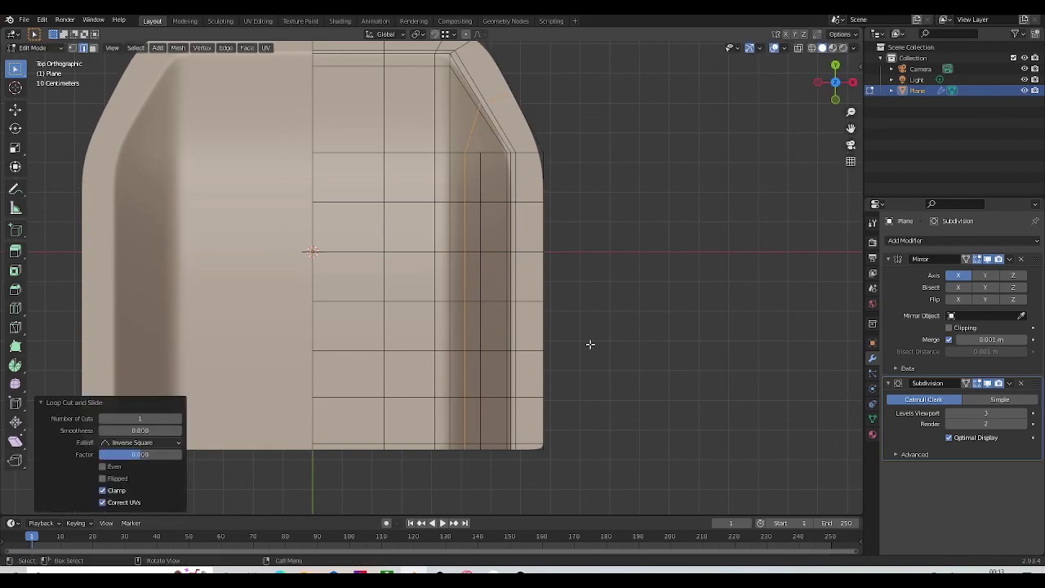
key("Tab")
middle_click_drag(566, 353, 542, 315)
key("Tab")
key("grave")
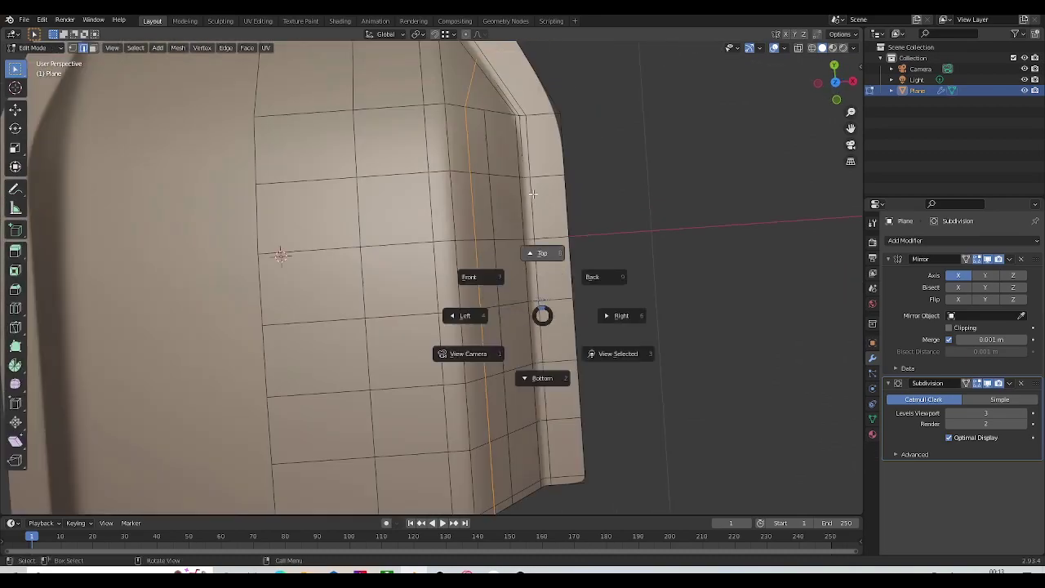
left_click(532, 193)
Step: Bevel the corner loop and the three added crosswise loops together, about 0.058 m wide
left_click(537, 356)
left_click(530, 351, "alt")
left_click(533, 252, "alt+shift")
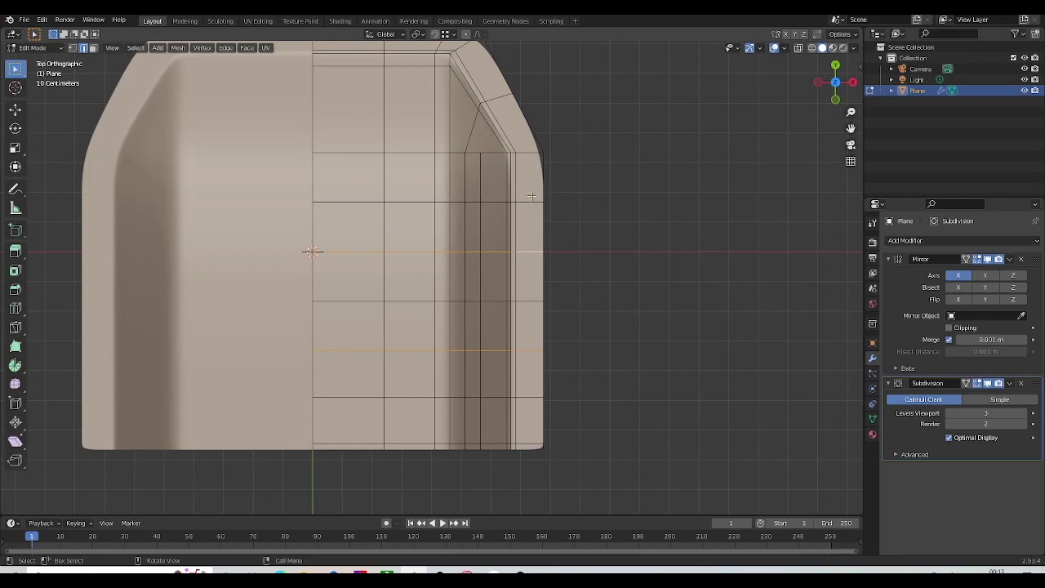
left_click(493, 100)
left_click(493, 99, "alt")
left_click(528, 198, "alt+shift")
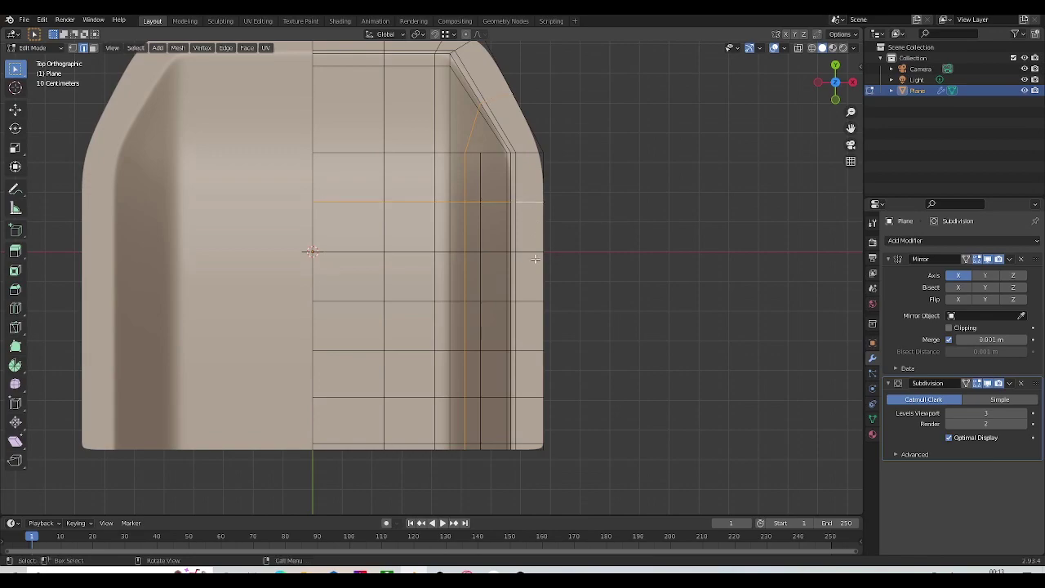
left_click(532, 301, "alt+shift")
left_click(533, 396, "alt+shift")
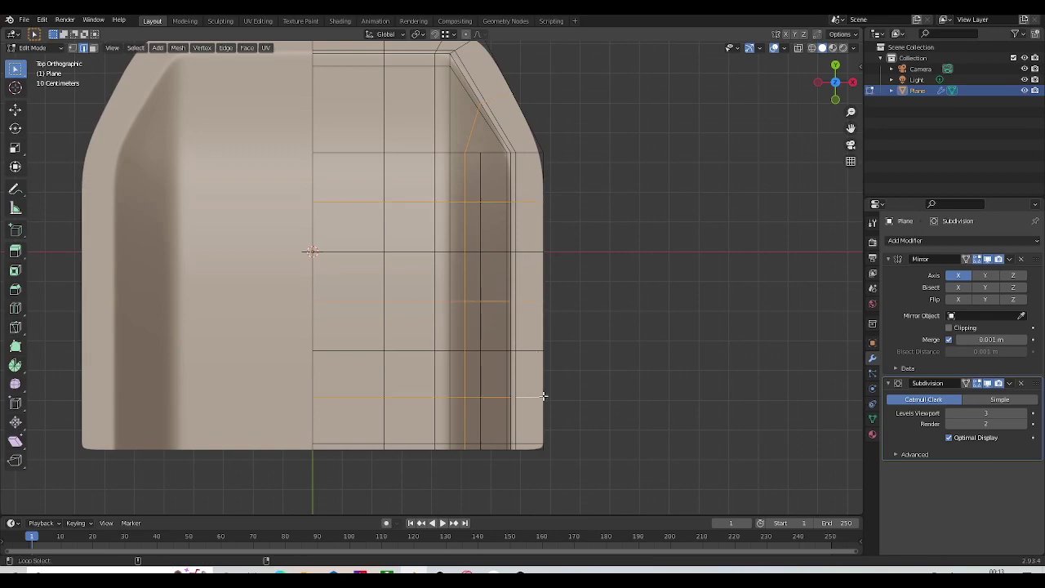
middle_click_drag(597, 398, 534, 331)
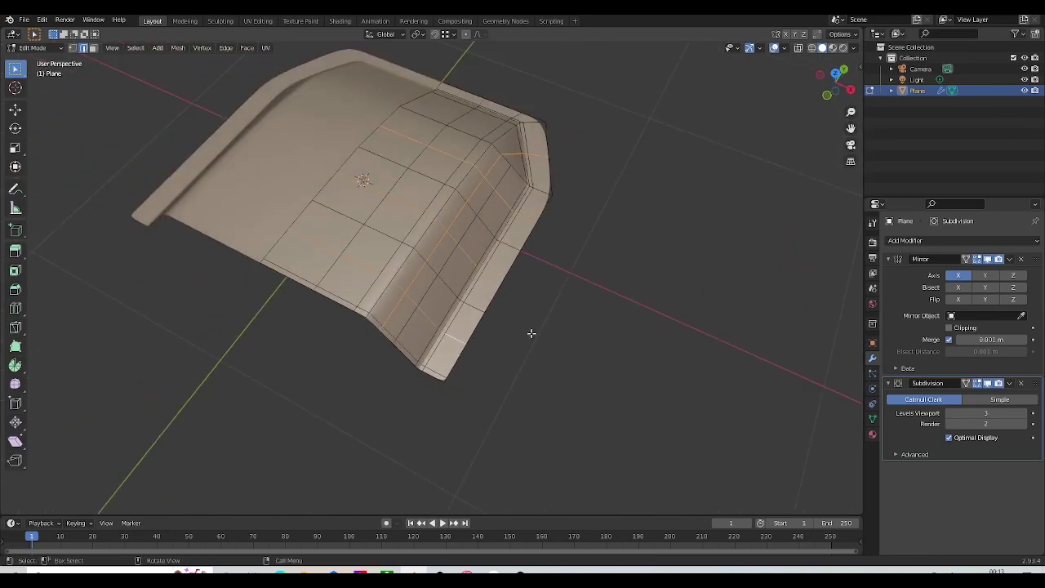
key("ctrl+b")
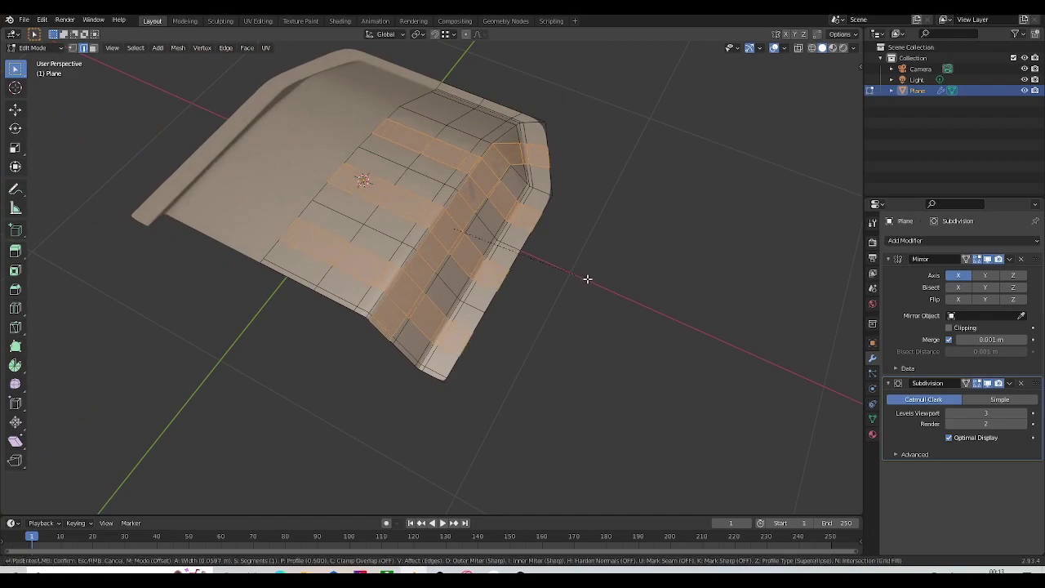
left_click(585, 280)
Step: Undo the bevel on the corner loop and the crosswise loops
key("KP_7")
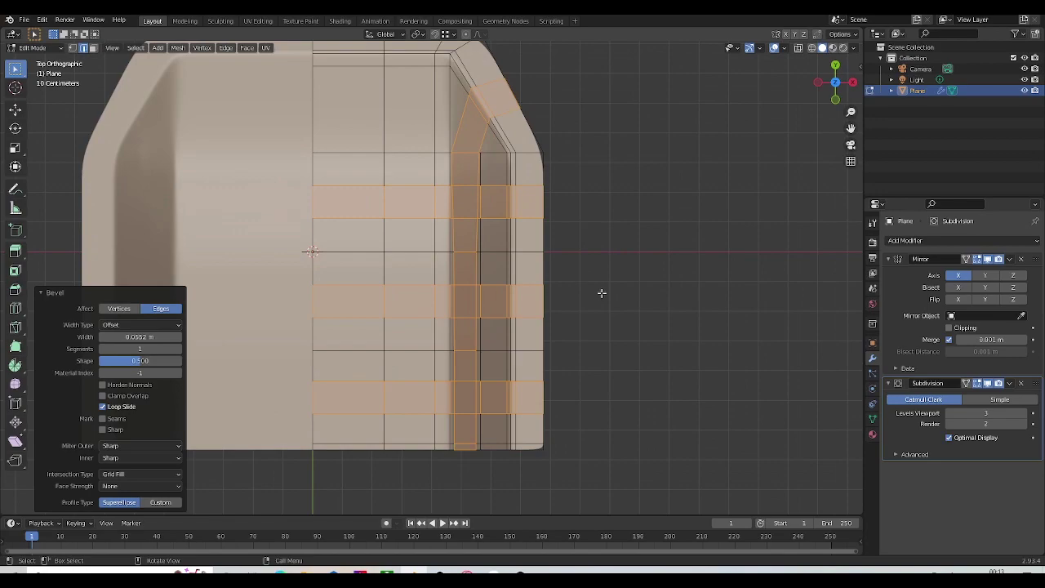
middle_click_drag(600, 307, 600, 305)
scroll(599, 305, "down", 3)
key("ctrl+z")
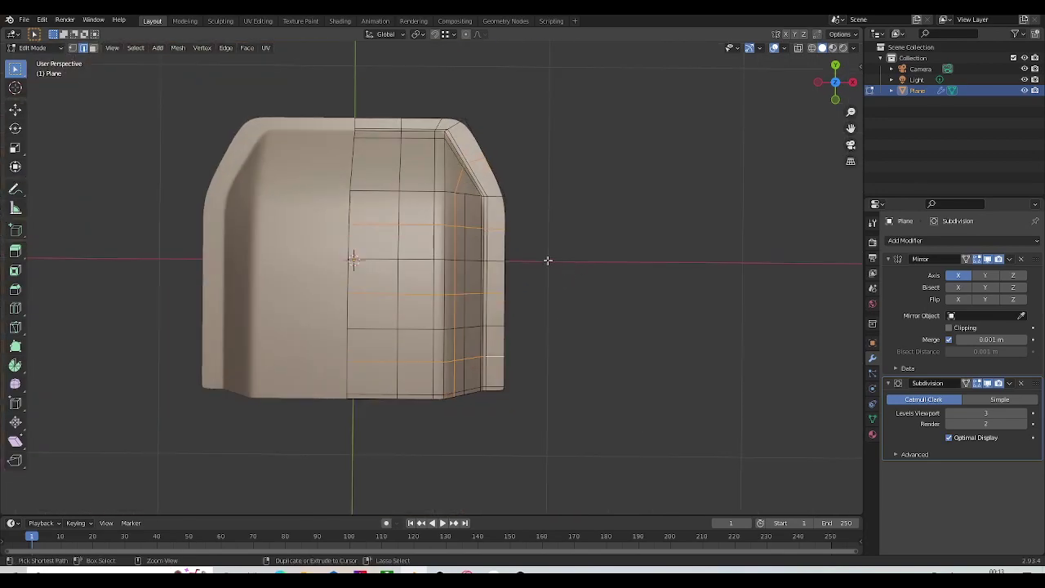
Step: Dissolve the edge loop running through the slanted corner and down the wall
left_click(475, 162, "alt")
key("x")
left_click(484, 237)
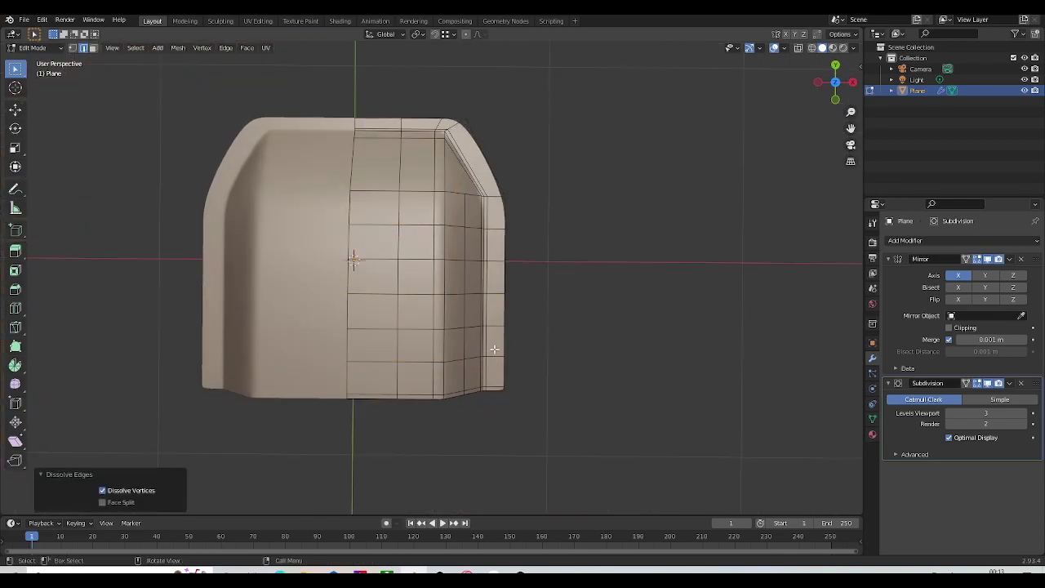
Step: Bevel only the three added crosswise edge loops, about 0.056 m wide
key("KP_7")
scroll(529, 265, "up", 3)
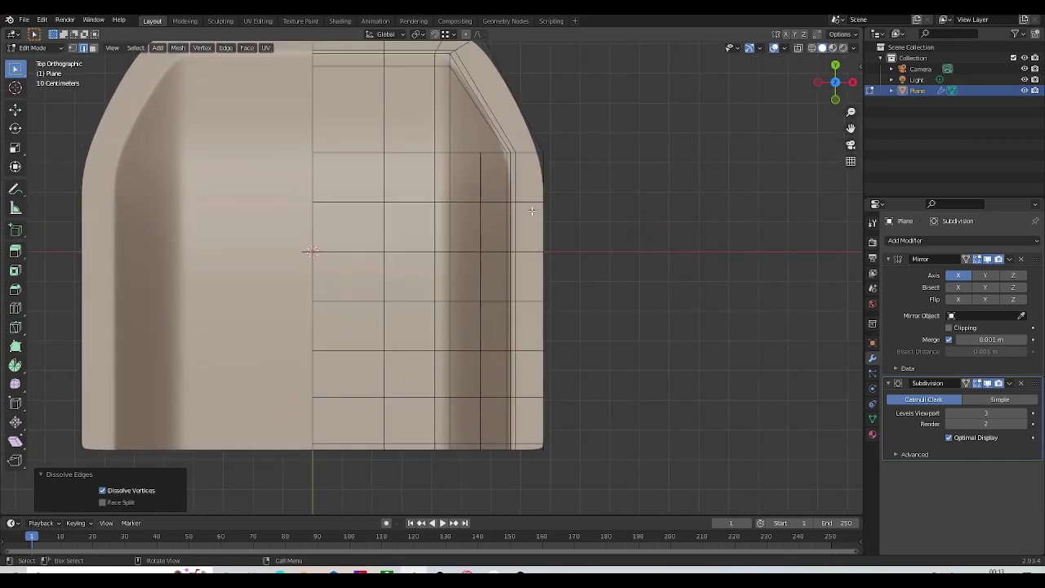
left_click(532, 214, "alt")
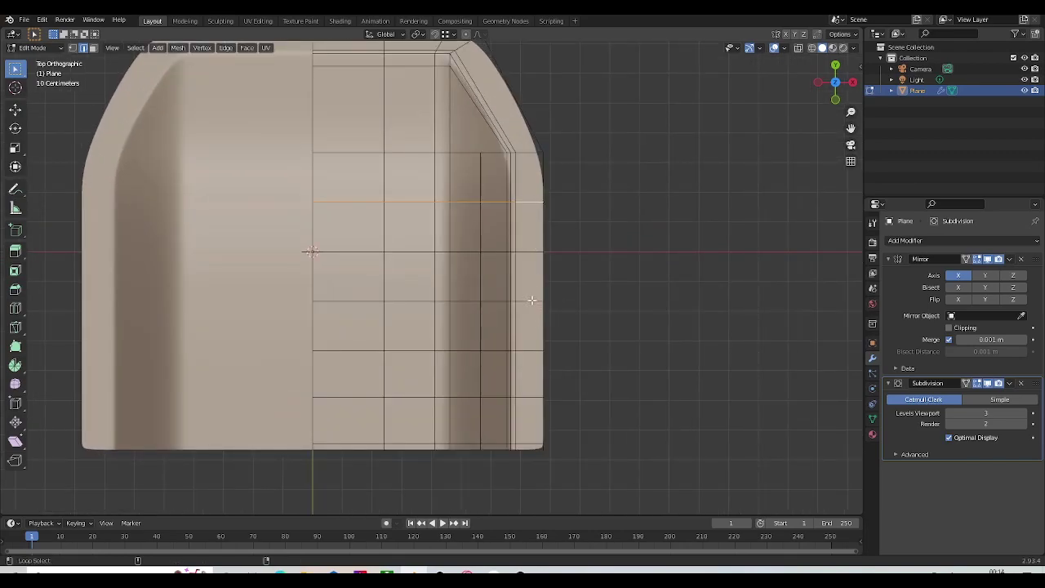
left_click(531, 300, "alt+shift")
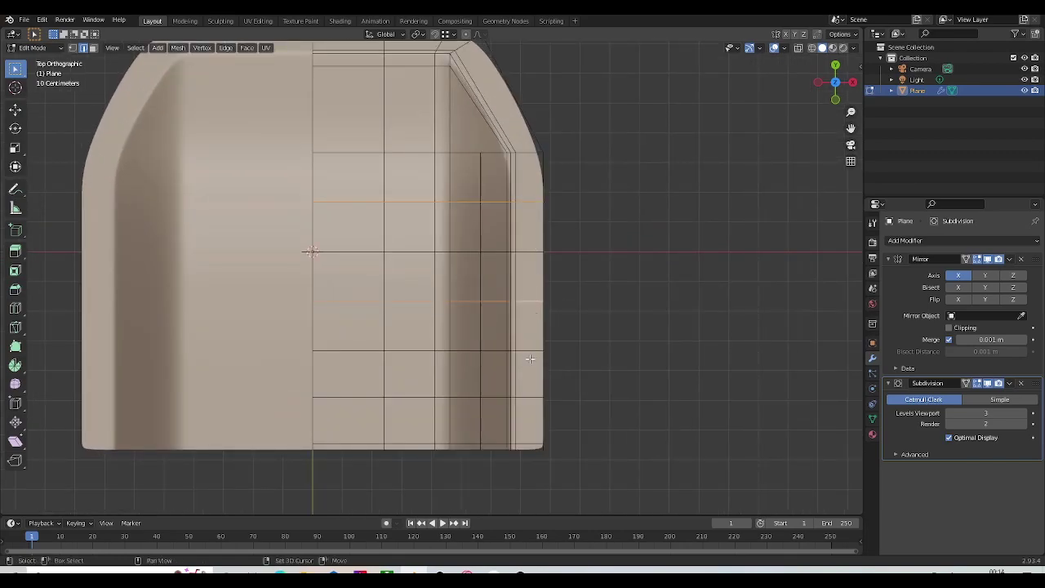
left_click(529, 351)
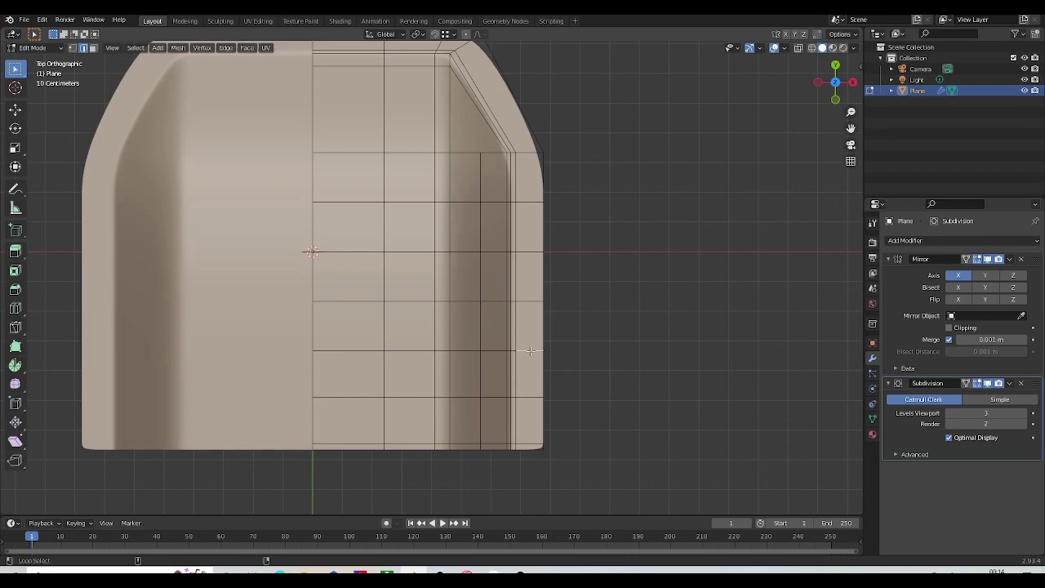
left_click(525, 352, "alt")
left_click(536, 200)
left_click(529, 200, "alt")
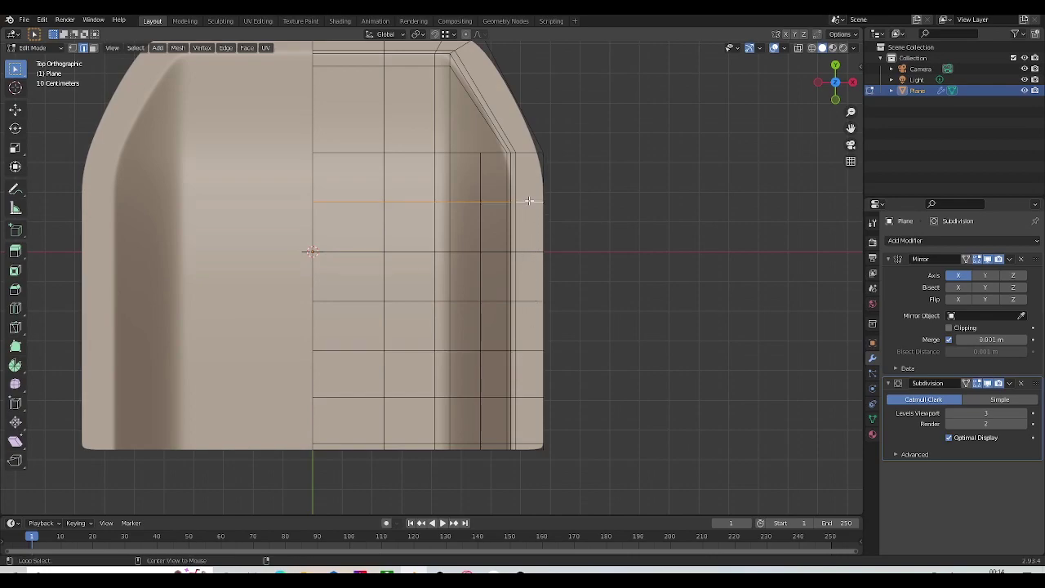
left_click(530, 301, "alt+shift")
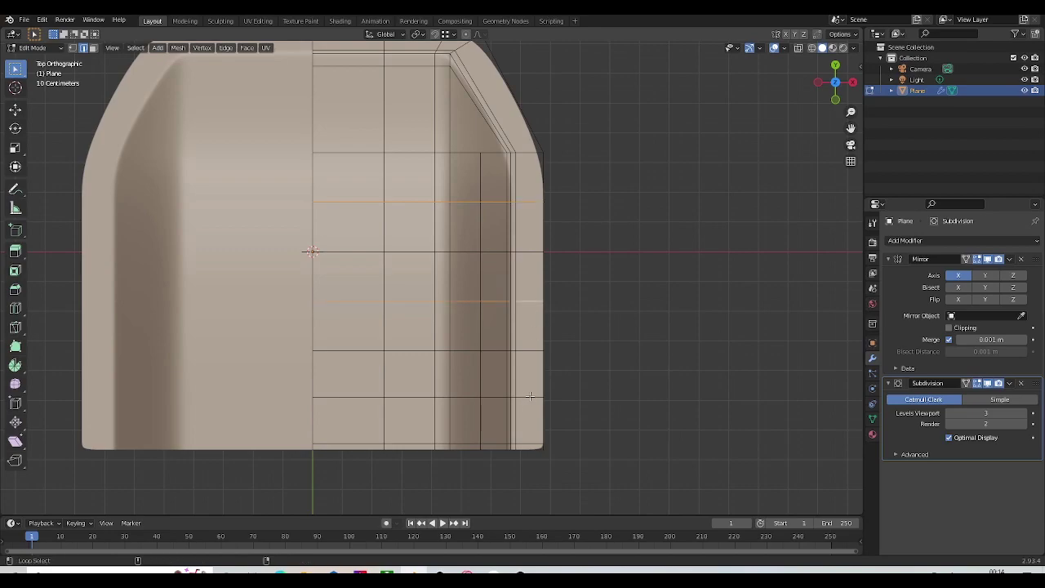
scroll(530, 396, "down", 3)
middle_click_drag(541, 405, 532, 373)
key("ctrl+b")
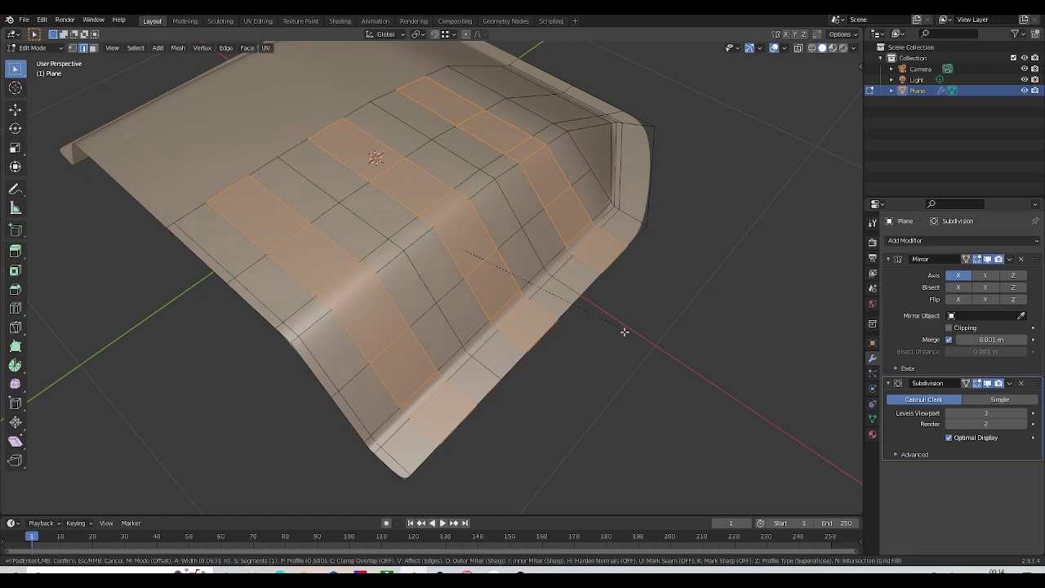
left_click(618, 335)
Step: Set the bevel width of the crosswise loops to 0.05 m
key("KP_7")
scroll(629, 251, "up", 3)
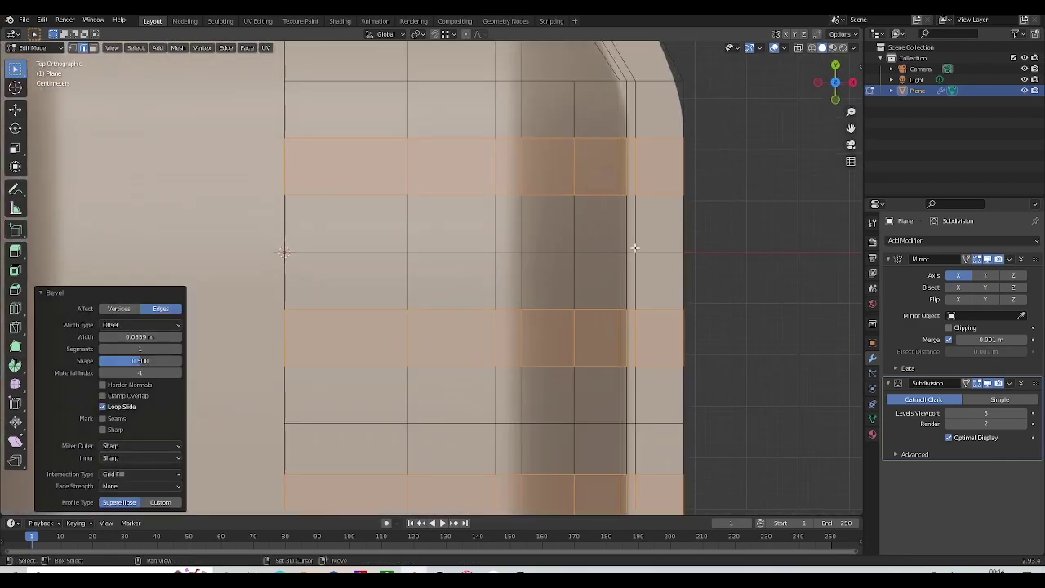
middle_click_drag(633, 248, 485, 300, "shift")
scroll(226, 312, "up", 2)
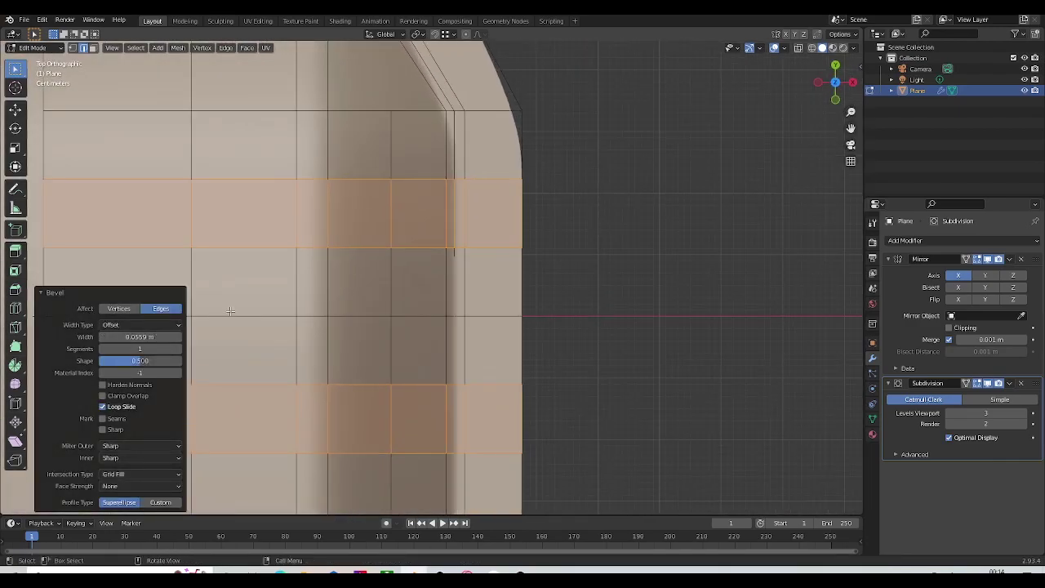
left_click(123, 338)
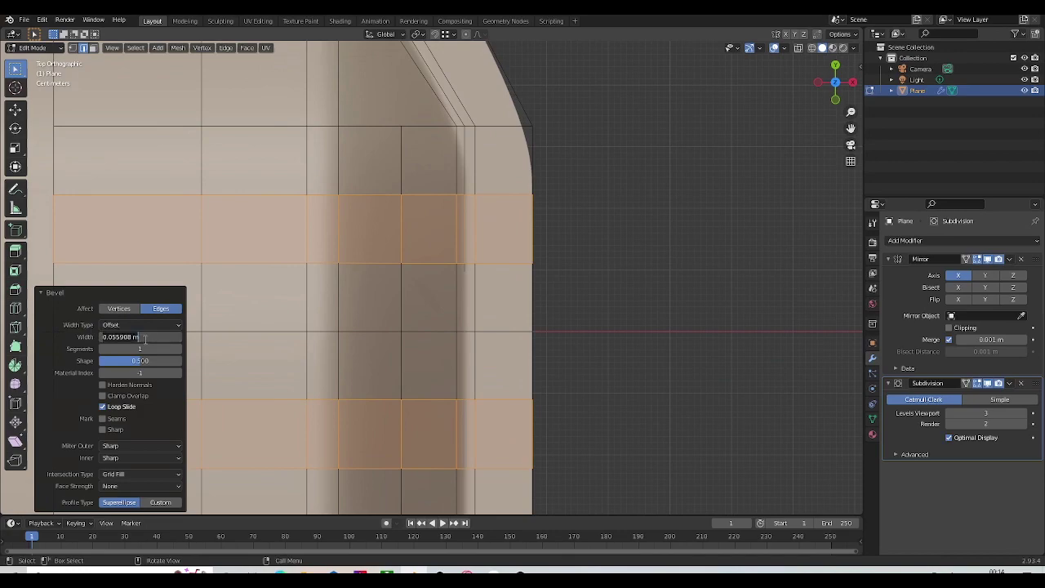
key("Return")
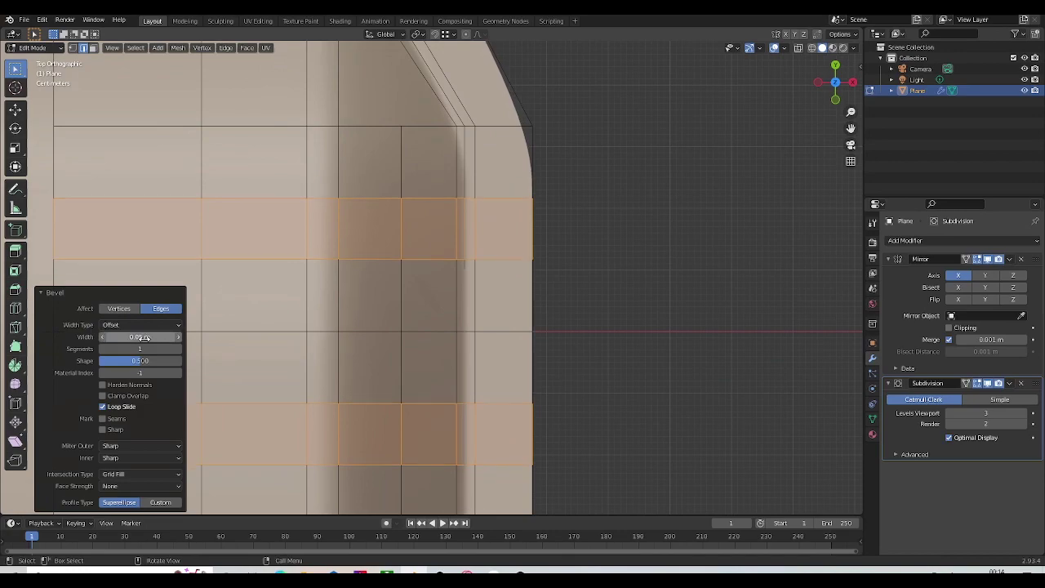
Step: Examine the proportions of the bevelled faces on the outer floor strip, picking the one nearest the slanted corner in face selection
scroll(523, 246, "up", 1)
left_click(597, 223)
middle_click_drag(522, 314, 498, 264)
scroll(496, 294, "up", 2)
key("3")
left_click(499, 264)
scroll(515, 296, "down", 1)
scroll(516, 295, "down", 1)
key("KP_7")
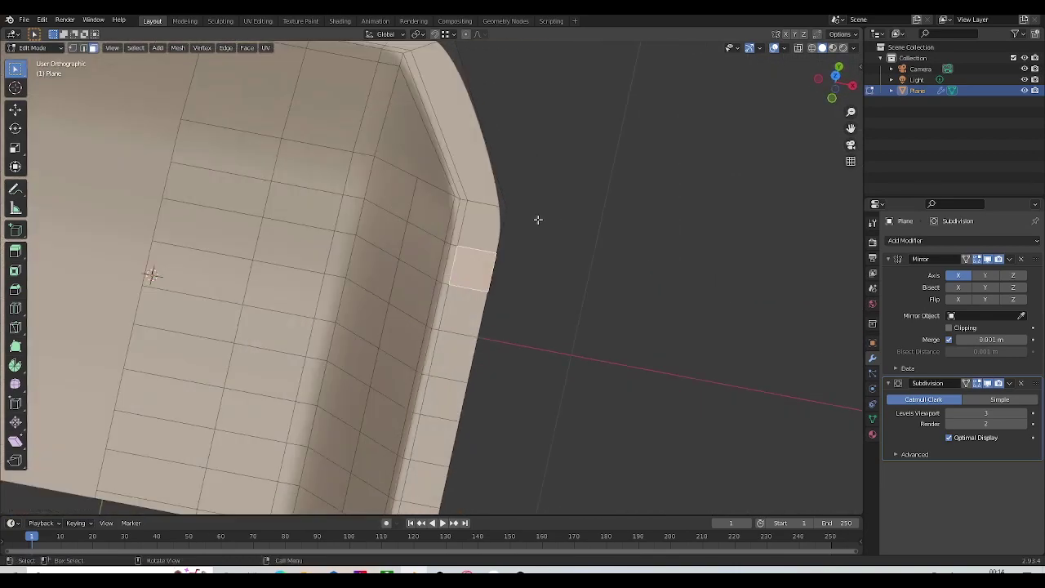
scroll(528, 242, "down", 3)
middle_click_drag(475, 335, 499, 296, "shift")
scroll(499, 295, "up", 2)
middle_click_drag(489, 202, 490, 265, "shift")
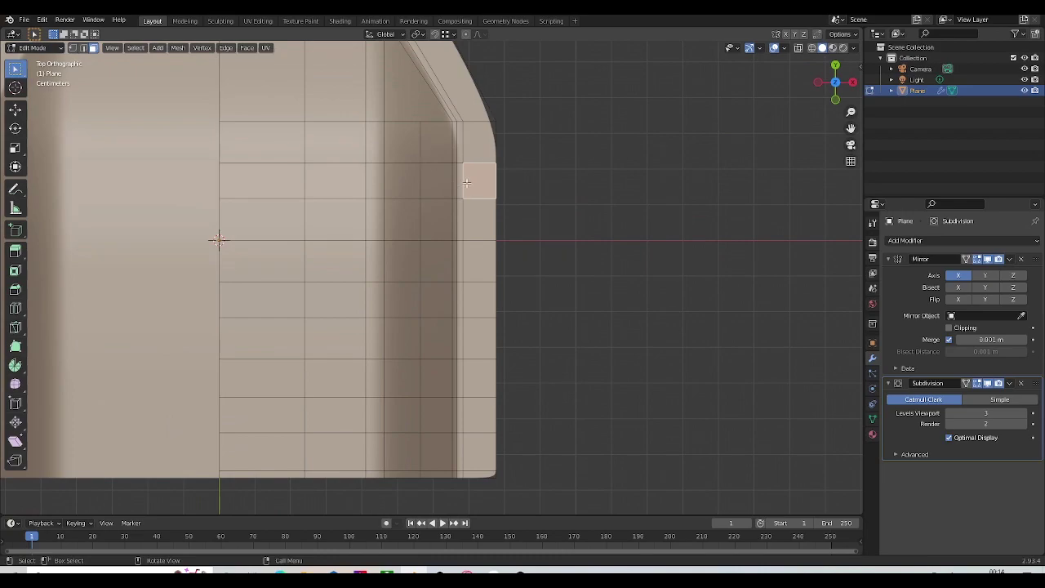
Step: Cut both diagonals with the Knife tool across the bevelled floor-strip face nearest the open end
left_click(494, 423)
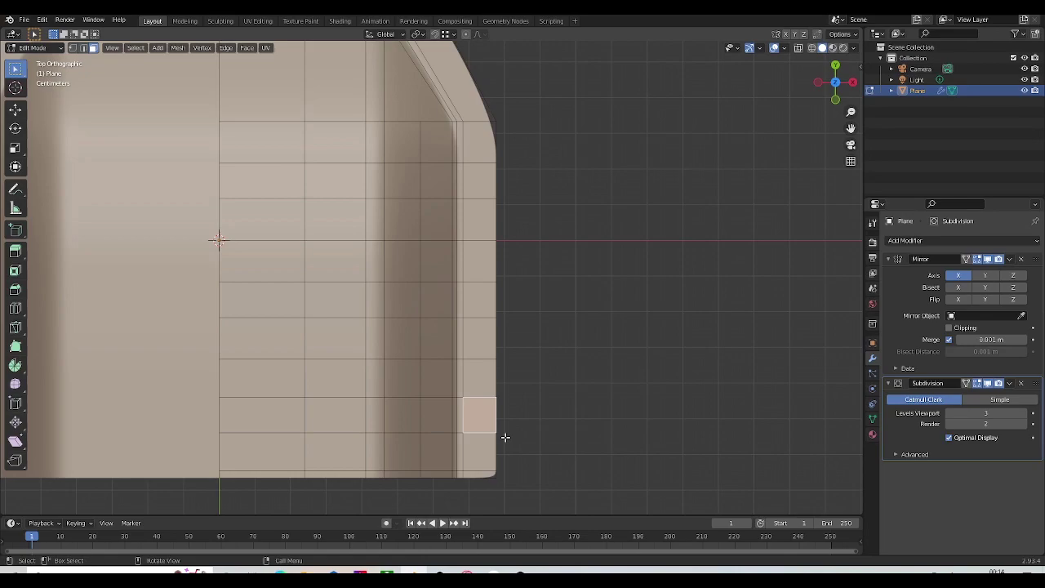
middle_click_drag(515, 443, 499, 275)
key("1")
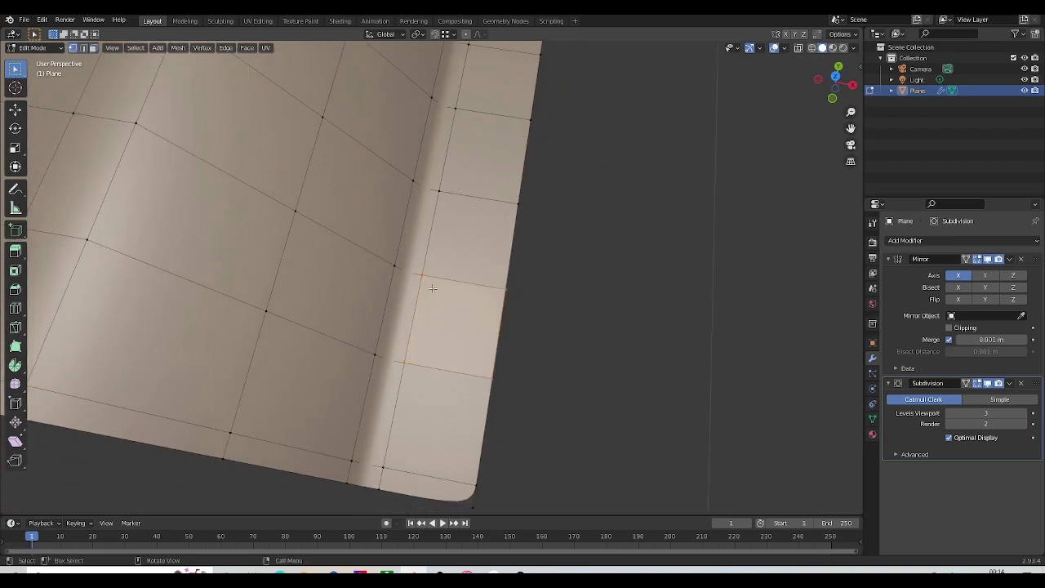
middle_click_drag(473, 361, 492, 384)
key("KP_7")
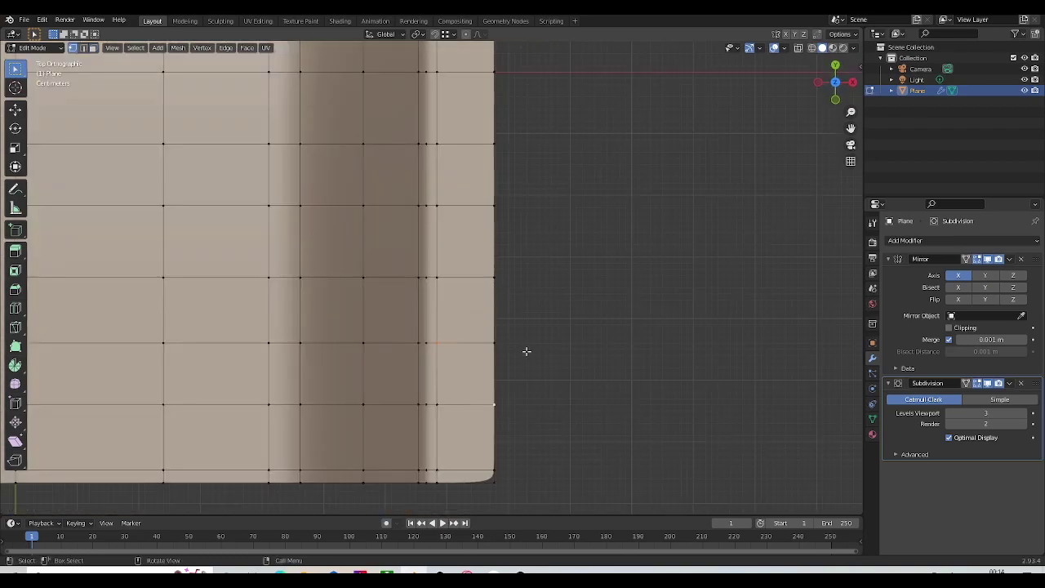
middle_click_drag(525, 350, 522, 314, "shift")
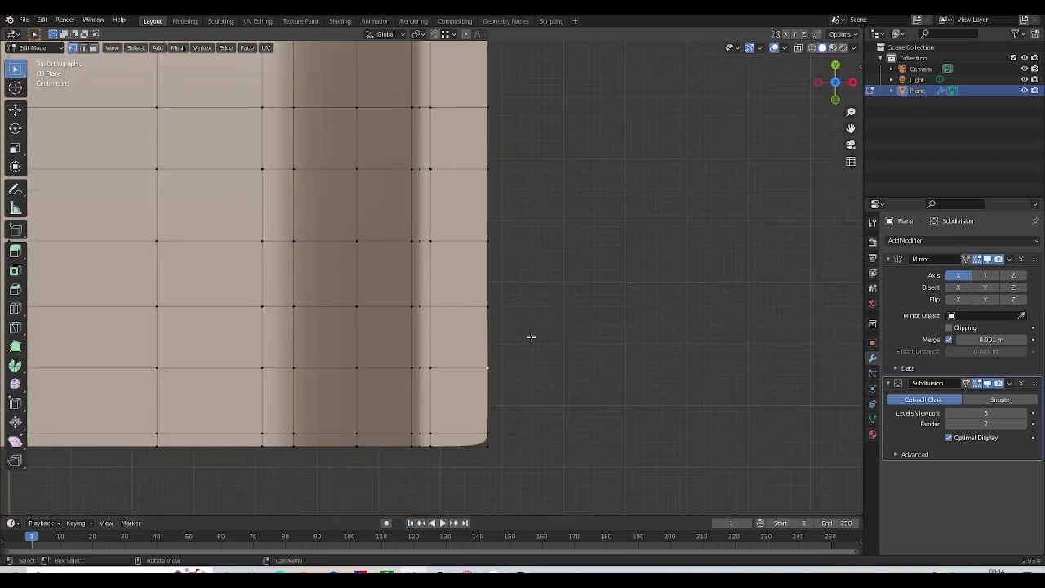
left_click(490, 308)
key("k")
key("Escape")
scroll(483, 313, "down", 3)
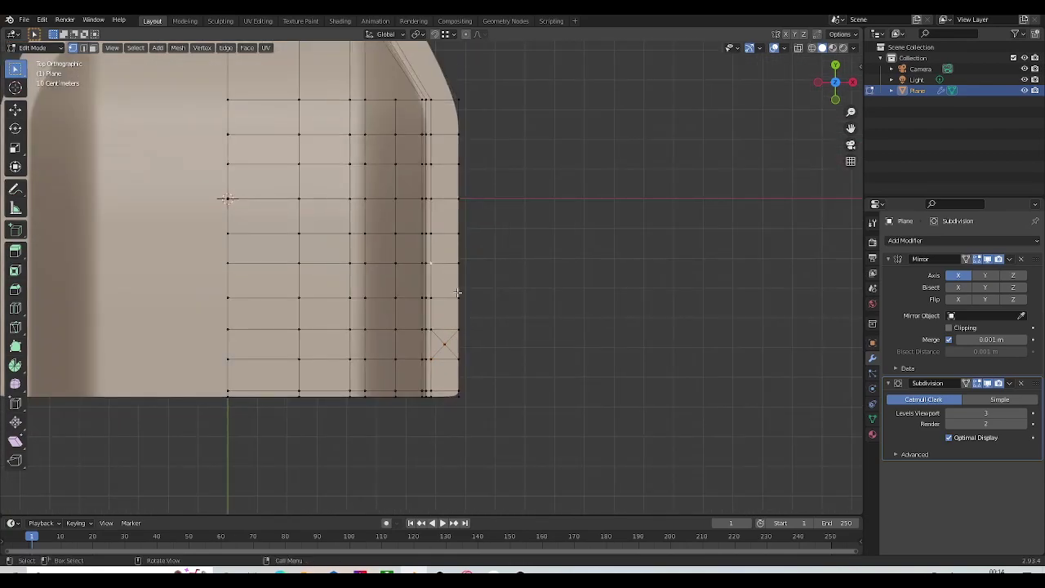
Step: Select the four corners of the second bevelled floor-strip face from the open end and poke it into four triangles
scroll(457, 292, "up", 3)
left_click(483, 250, "shift")
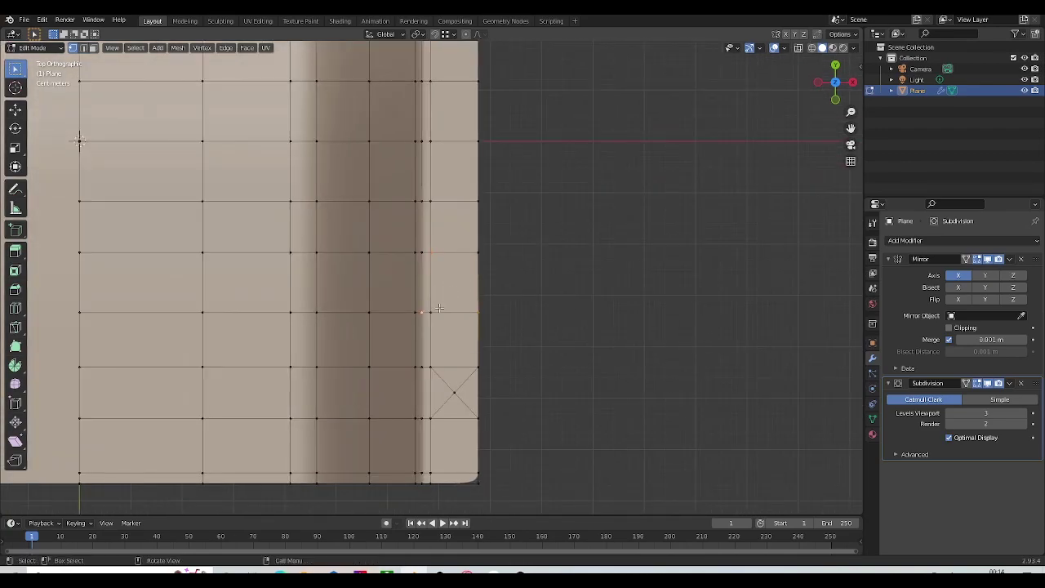
left_click(476, 260, "shift")
left_click(441, 255, "shift")
left_click(480, 314, "shift")
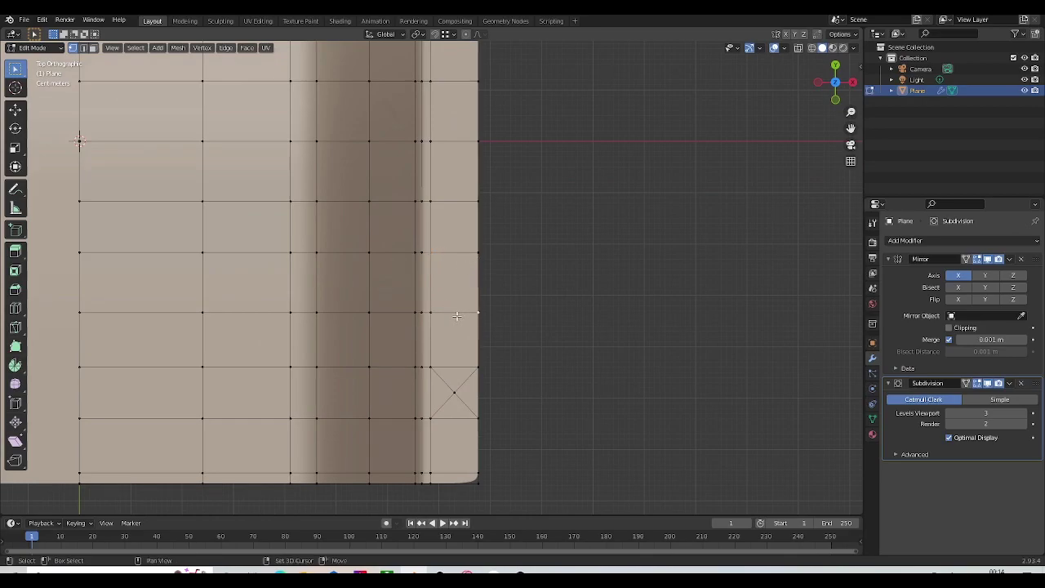
left_click(480, 251, "shift")
key("alt+p")
Step: Poke the two remaining bevelled floor-strip faces towards the slanted corner, selecting each by its four corner vertices
middle_click_drag(470, 235, 496, 316, "shift")
left_click(465, 283)
left_click(466, 226, "shift")
left_click(504, 224, "shift")
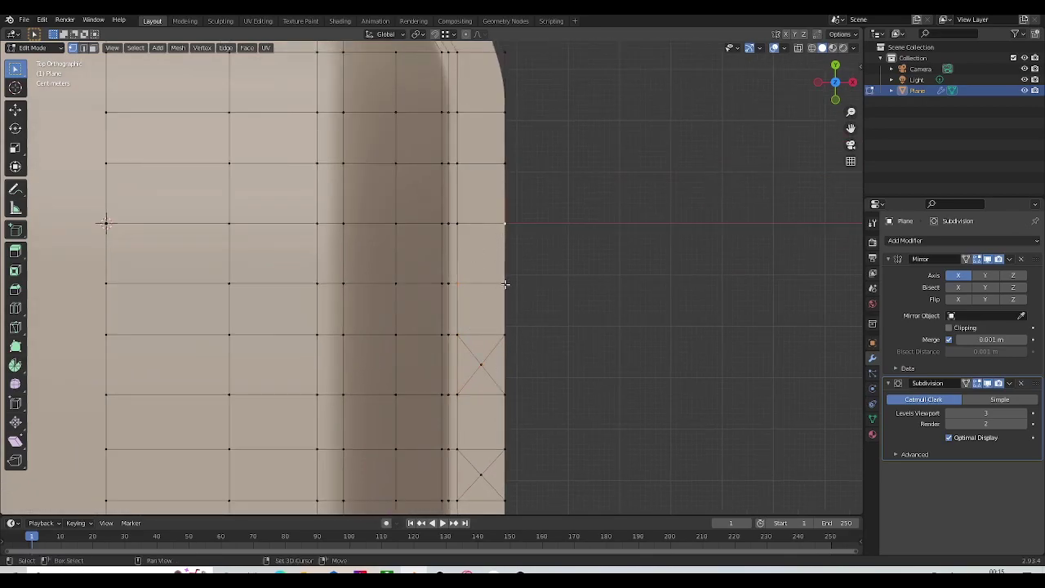
middle_click_drag(500, 253, 499, 358, "shift")
left_click(461, 267)
left_click(462, 219, "shift")
left_click(501, 219, "shift")
left_click(506, 268, "shift")
Step: Start a lengthwise Knife cut at the midpoint of the strip's open-end edge and run it through the crossed faces' centres to the slanted section
middle_click_drag(527, 275, 506, 243)
scroll(506, 243, "down", 3)
scroll(529, 258, "up", 6)
middle_click_drag(519, 351, 534, 261, "shift")
left_click(505, 317)
scroll(539, 236, "down", 3)
key("KP_7")
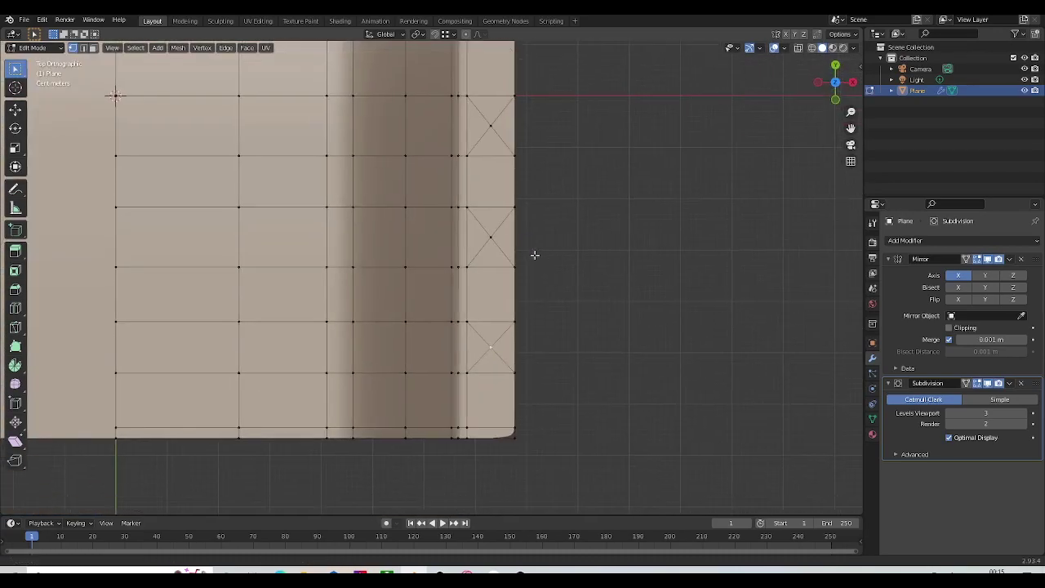
scroll(534, 261, "up", 2)
key("k")
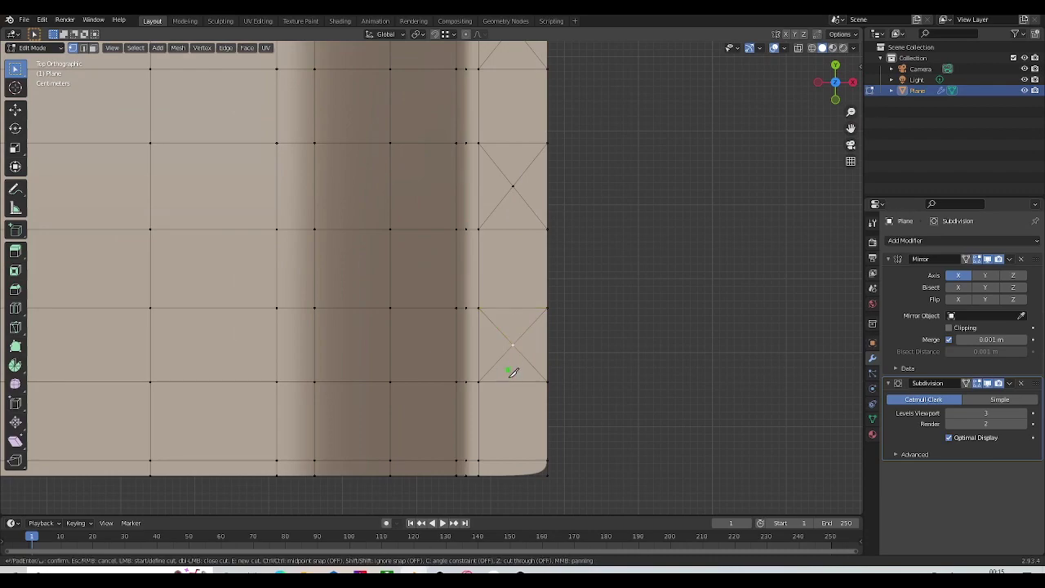
left_click(512, 475)
left_click(514, 185)
scroll(515, 181, "down", 3)
middle_click_drag(516, 178, 520, 303, "shift")
scroll(504, 281, "up", 3)
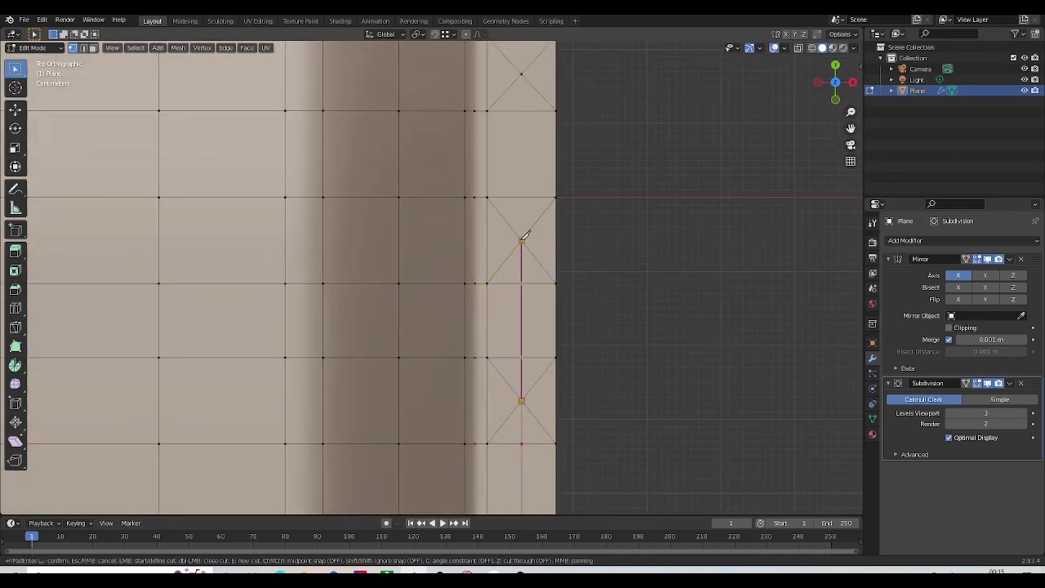
middle_click_drag(511, 149, 500, 332, "shift")
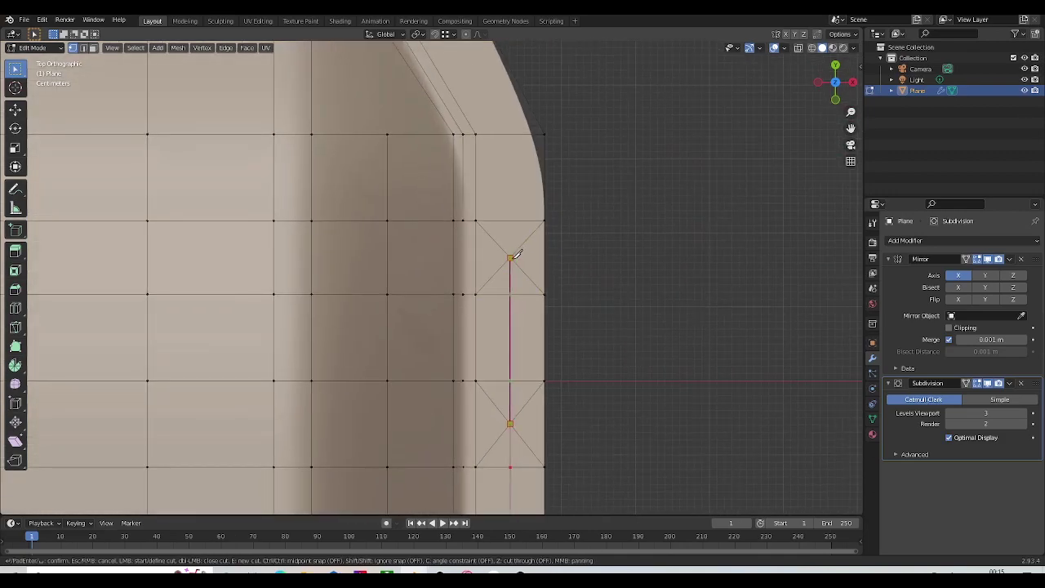
middle_click_drag(490, 159, 530, 224, "shift")
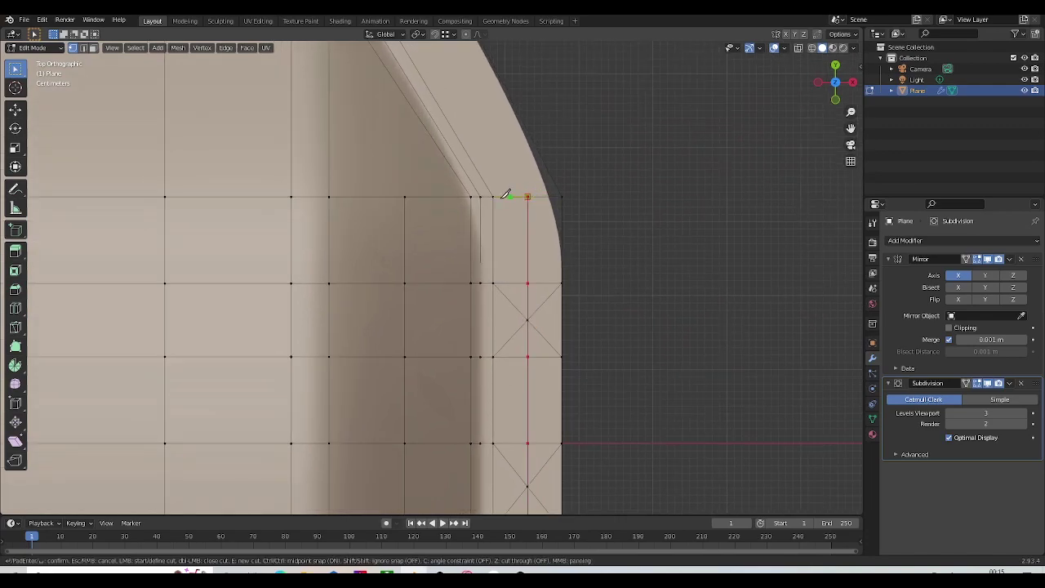
Step: Continue the Knife cut through the edge midpoints around the slanted corner and along the end rim to the mirror line, and apply it
scroll(503, 195, "down", 3)
middle_click_drag(351, 127, 428, 296, "shift")
scroll(432, 282, "up", 2)
left_click(495, 223, "ctrl")
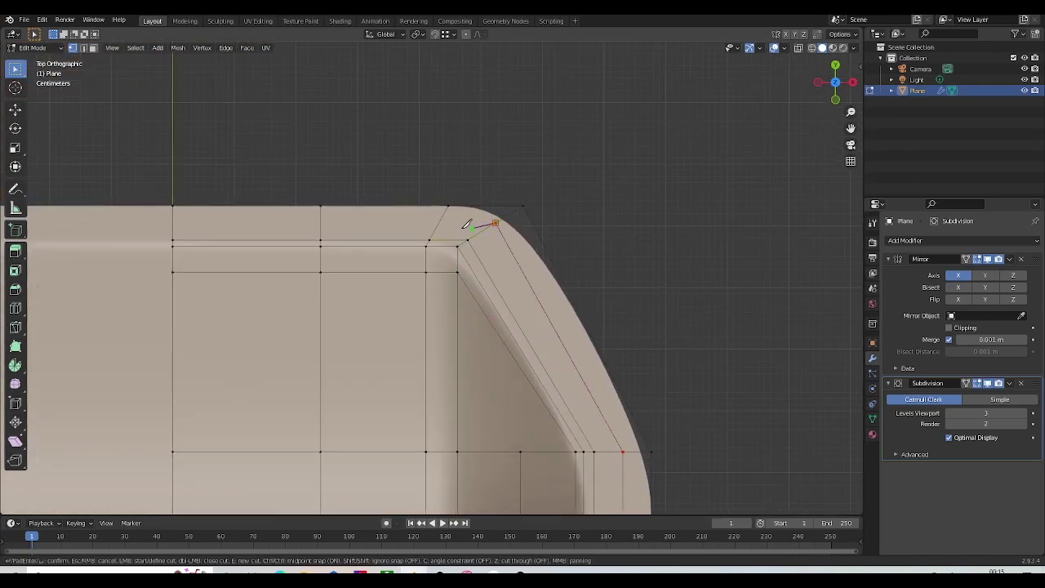
left_click(439, 222)
left_click(177, 222, "ctrl")
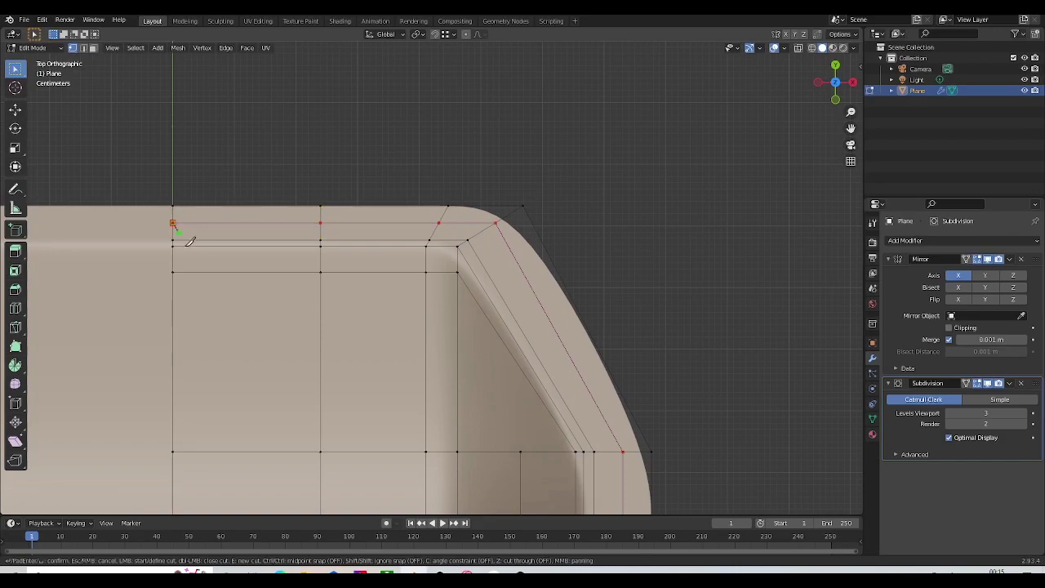
key("Return")
Step: Knife two angle-constrained crosswise cuts from the outer edge to the mirror line, through the centres of the two crossed faces nearest the open end
scroll(445, 252, "down", 7)
scroll(513, 362, "up", 3)
middle_click_drag(510, 445, 493, 373, "shift")
key("2")
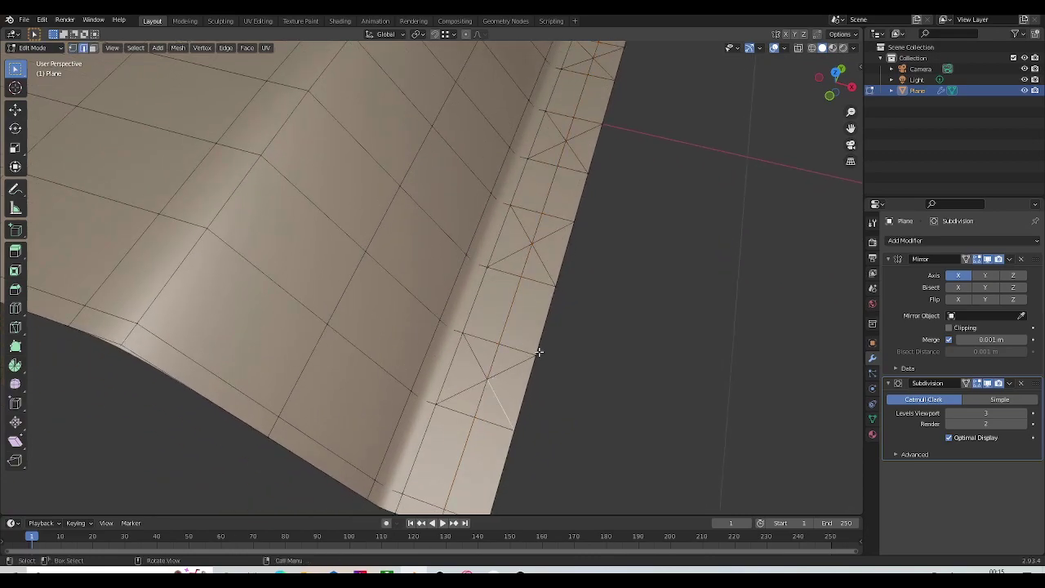
key("KP_7")
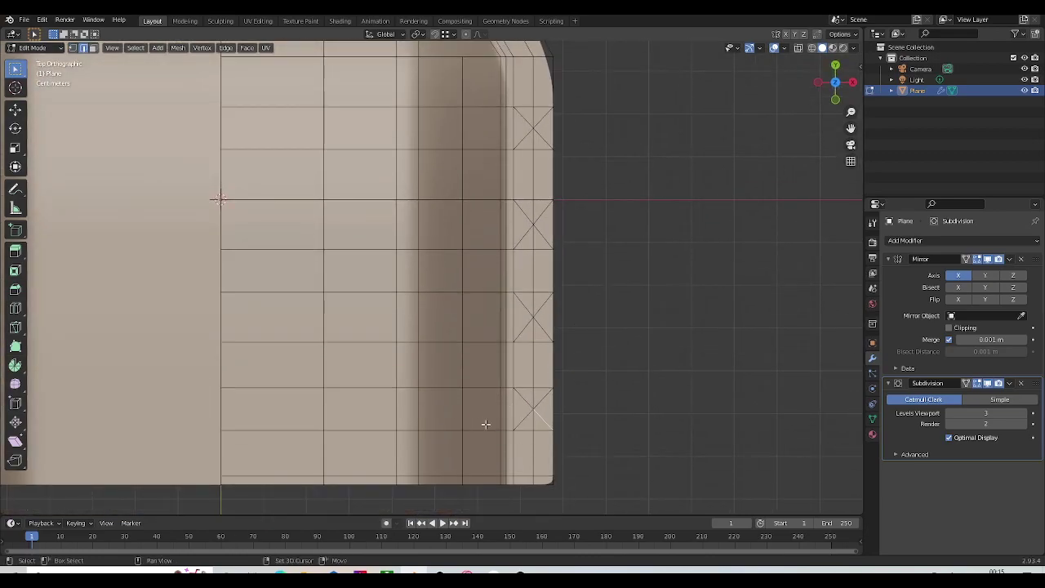
scroll(486, 425, "up", 2)
middle_click_drag(515, 391, 515, 345, "shift")
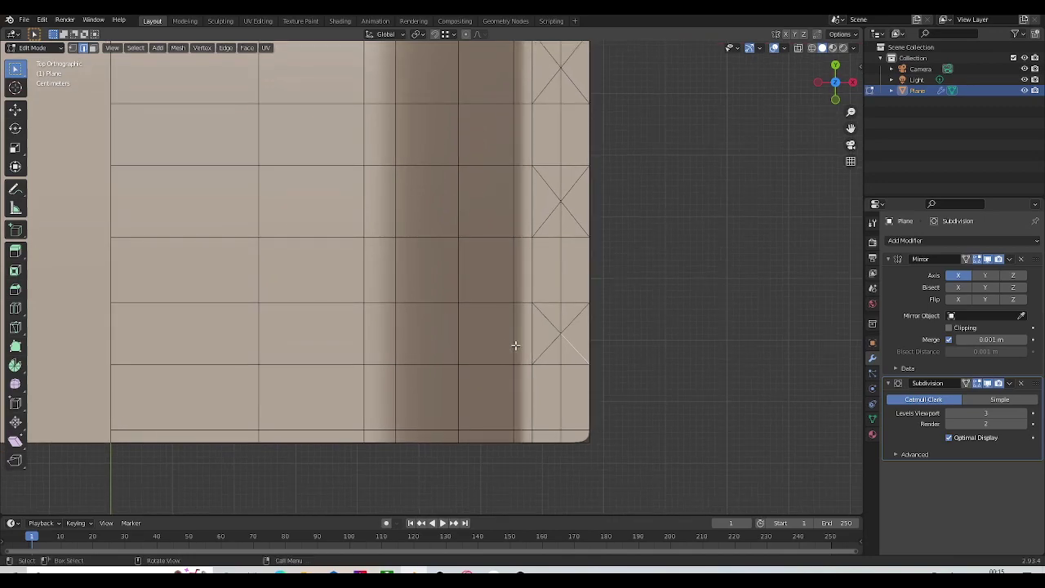
key("k")
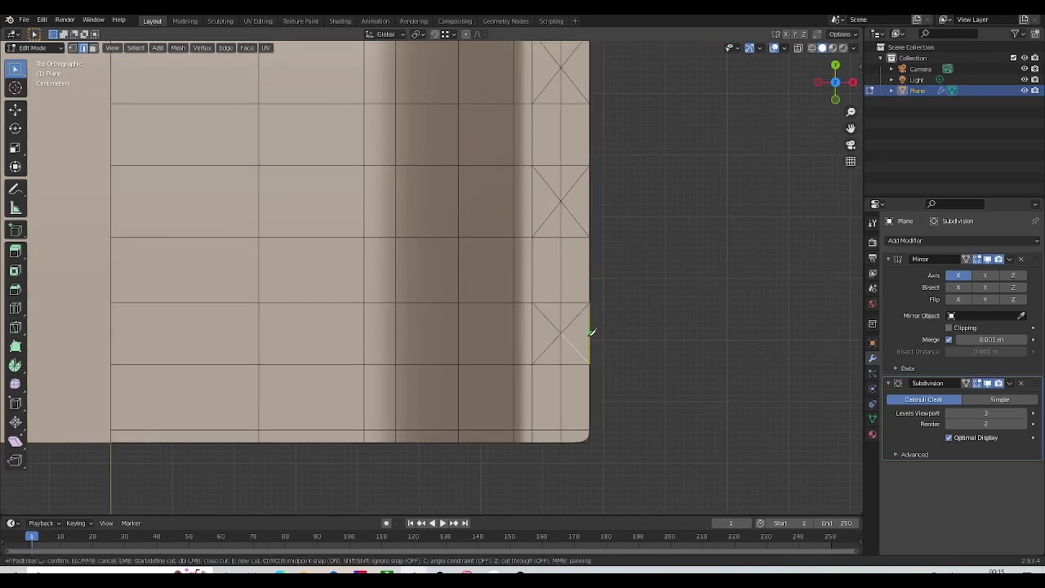
key("c")
left_click(114, 328)
scroll(120, 328, "down", 3)
middle_click_drag(157, 285, 139, 352, "shift")
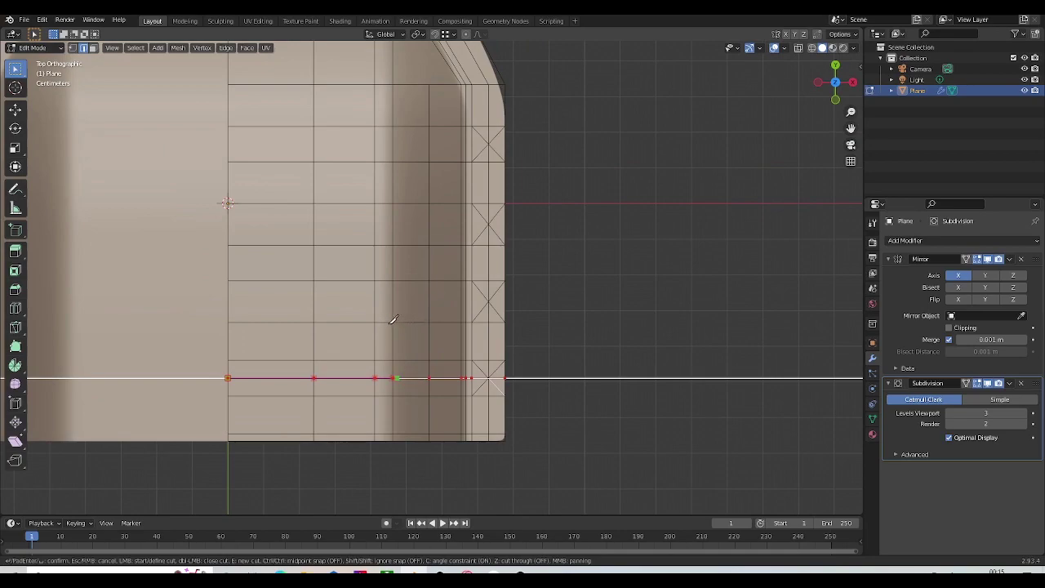
scroll(441, 302, "up", 2)
left_click(538, 309)
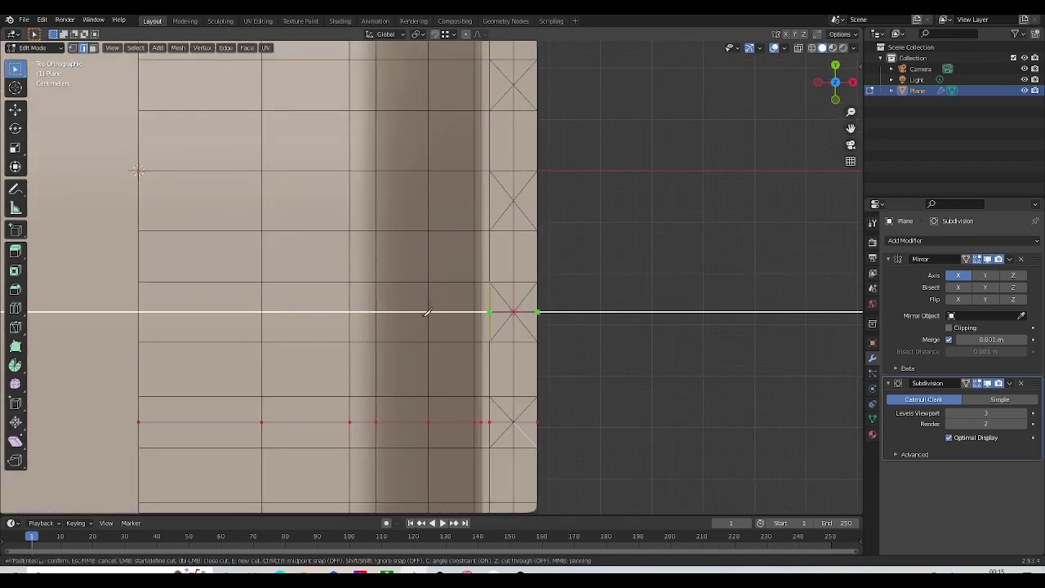
left_click(141, 308)
key("e")
Step: Knife matching crosswise cuts to the mirror line through the centres of the other two crossed faces and apply all the cuts
left_click(538, 201)
left_click(135, 204)
key("e")
scroll(441, 196, "down", 1)
middle_click_drag(457, 147, 484, 296, "shift")
left_click(546, 267)
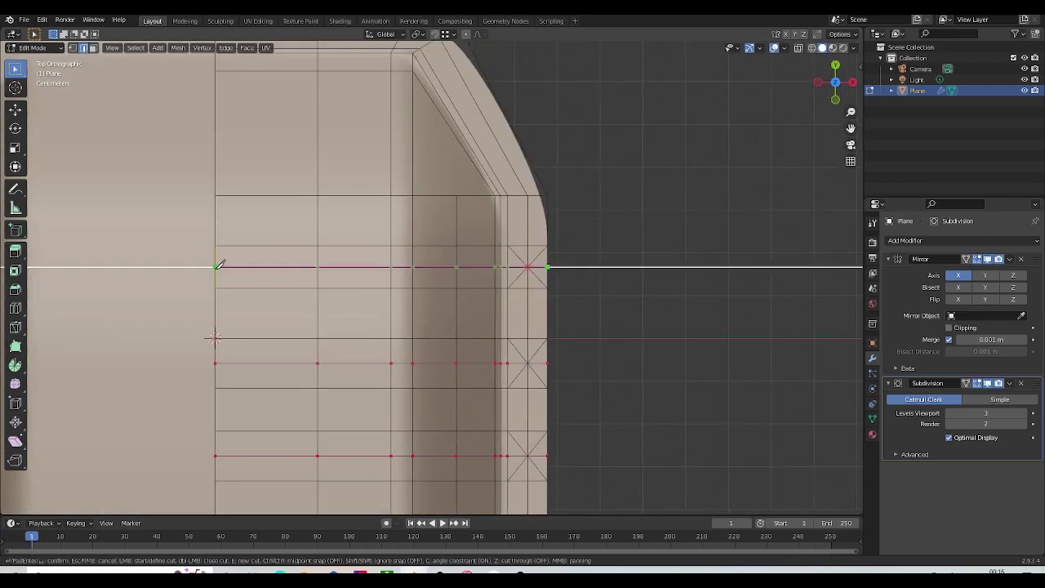
left_click(217, 265)
key("e")
key("Return")
Step: Select the centre vertices of all four crossed faces and vertex-bevel them 0.0375 m wide into octagons
scroll(612, 282, "down", 3)
middle_click_drag(608, 282, 466, 335)
key("1")
left_click(447, 313)
scroll(457, 314, "up", 2)
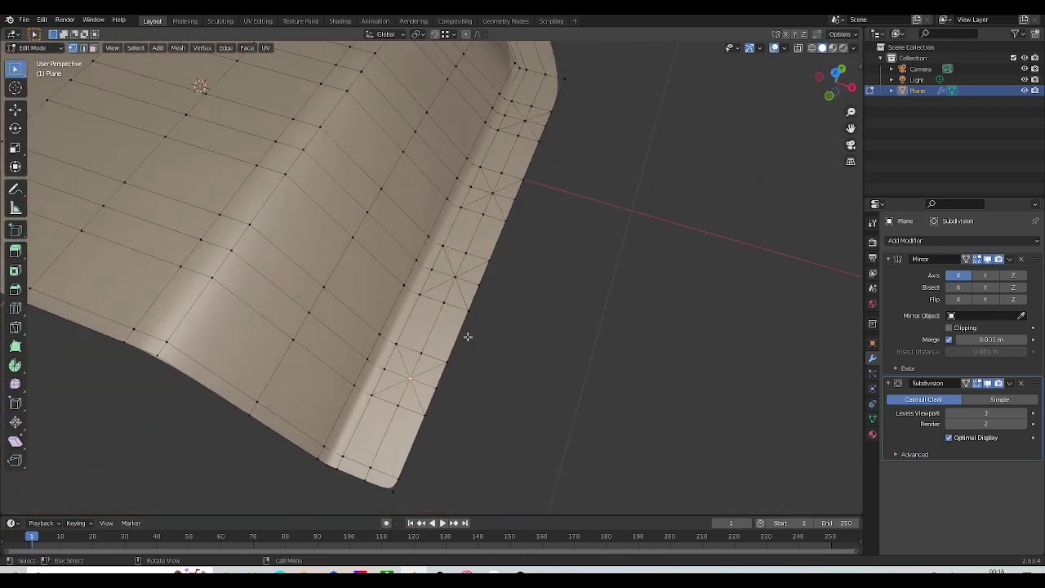
scroll(470, 314, "up", 3)
middle_click_drag(530, 232, 488, 259)
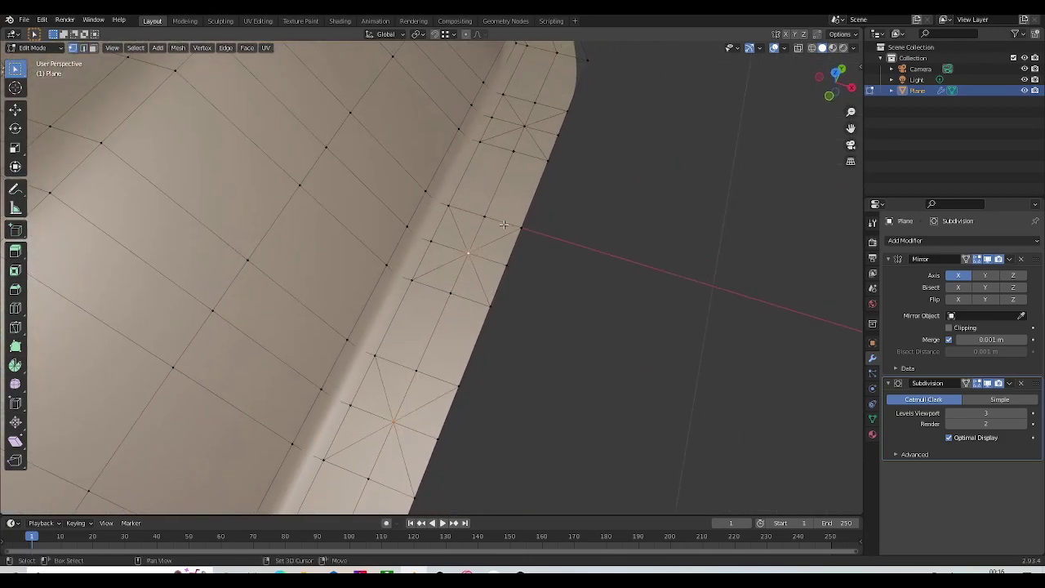
scroll(524, 151, "down", 6)
key("grave")
left_click(555, 219)
key("grave")
left_click(493, 172)
middle_click_drag(493, 317, 478, 153, "shift")
scroll(490, 191, "up", 4)
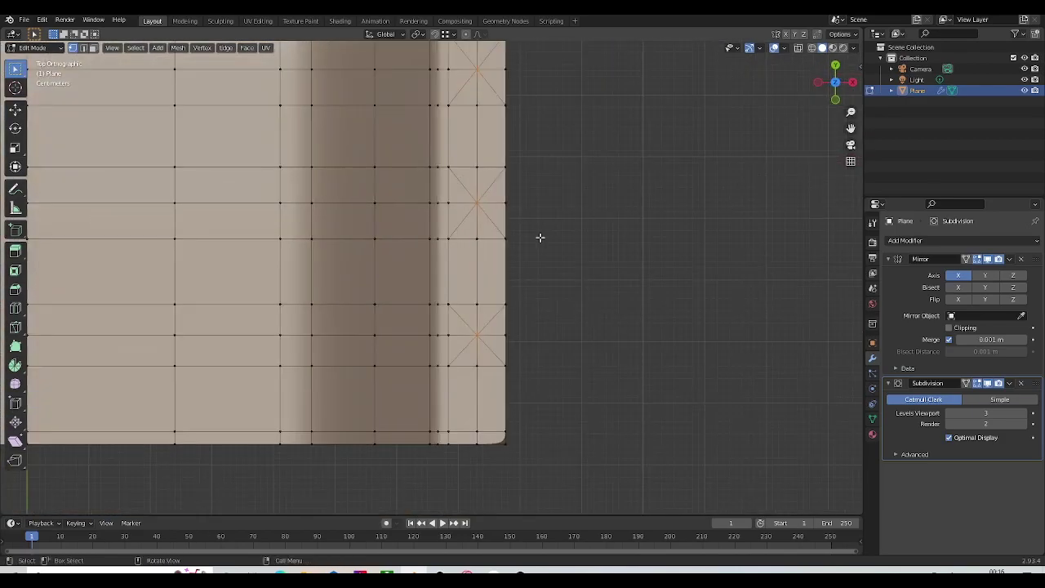
key("ctrl+shift+b")
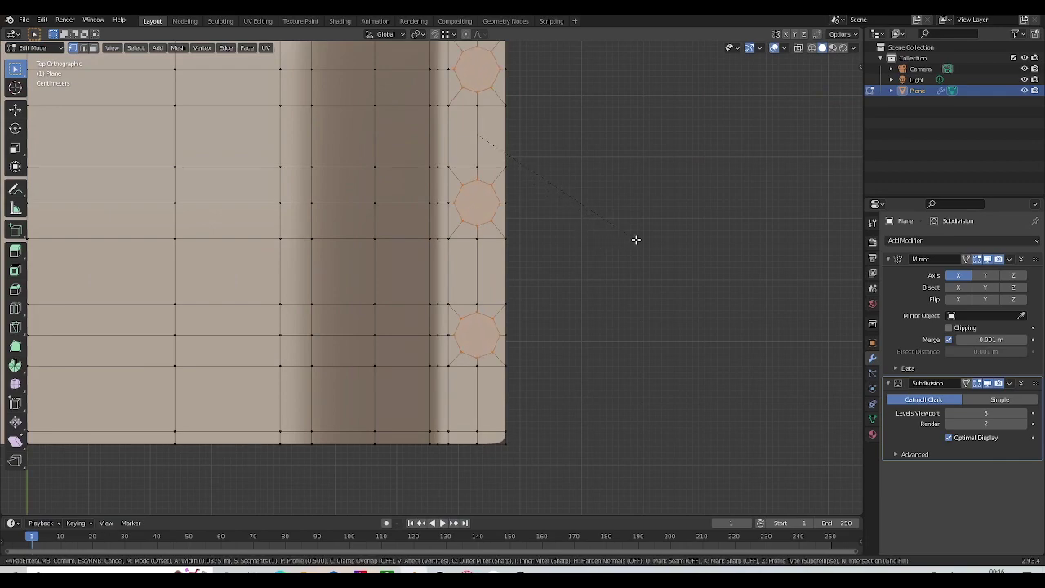
left_click(636, 239)
scroll(569, 308, "up", 4)
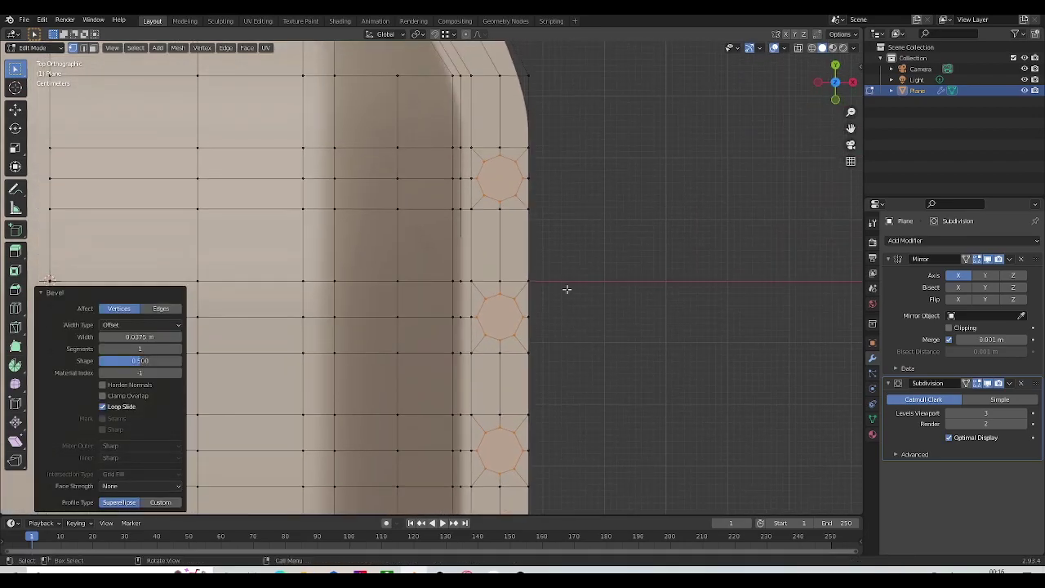
Step: Inset the four octagonal faces twice to form concentric rings, with the second inset about 0.0086 m thick
scroll(518, 287, "down", 2)
middle_click_drag(518, 286, 509, 232, "shift")
scroll(422, 305, "down", 4)
scroll(532, 294, "down", 4)
scroll(566, 318, "up", 4)
key("KP_7")
scroll(507, 231, "up", 3)
middle_click_drag(400, 224, 539, 234, "shift")
scroll(497, 224, "up", 1)
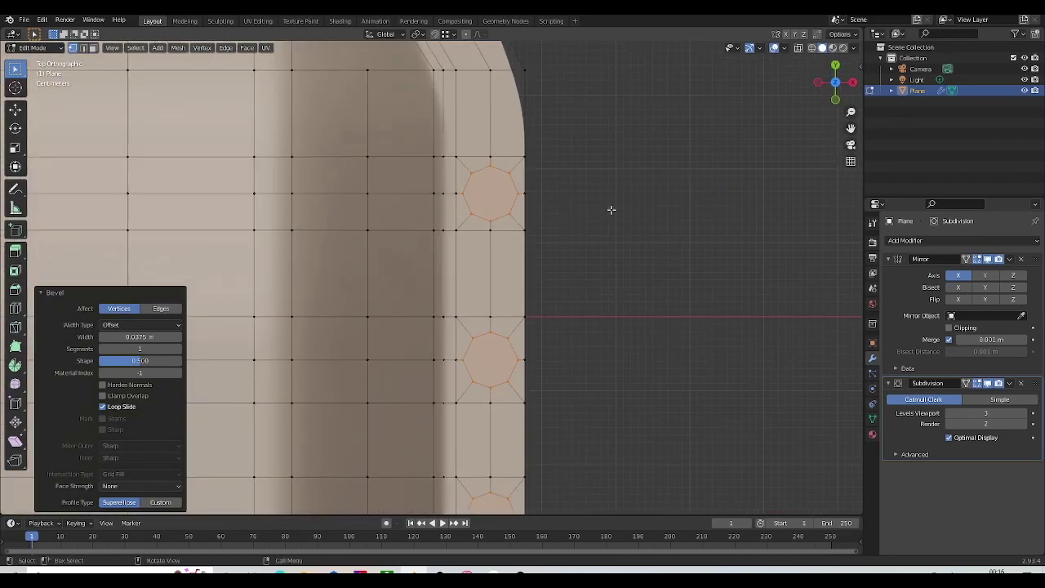
key("i")
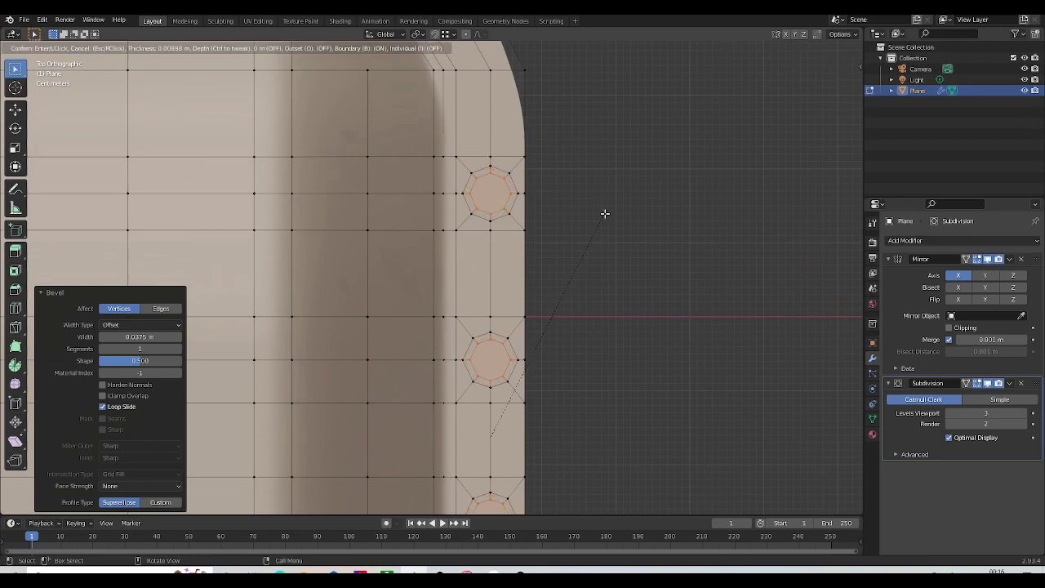
left_click(601, 217)
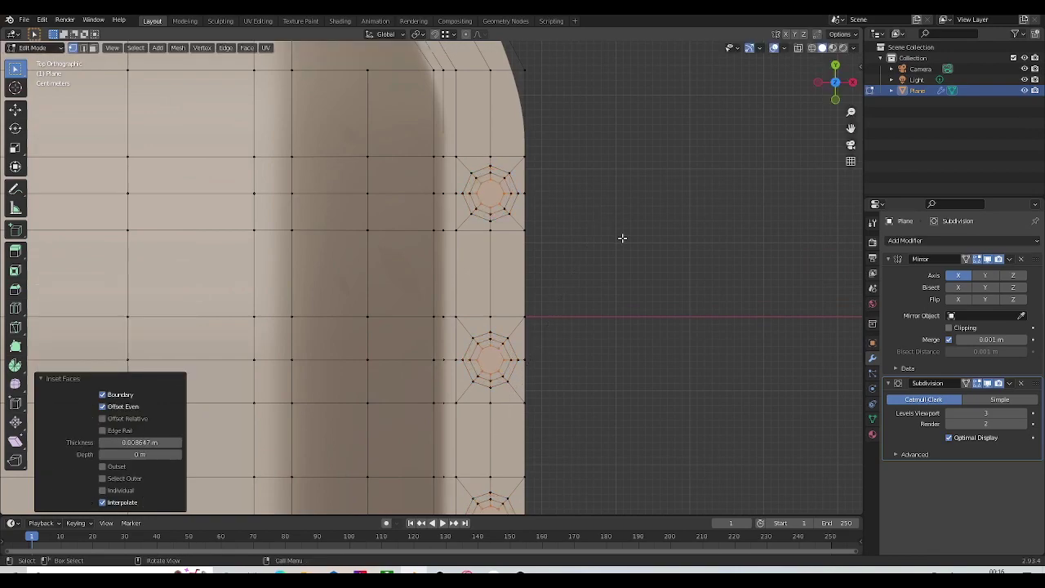
key("ctrl+z")
Step: Delete the four innermost octagonal faces to open holes in the rim and return to Object Mode
middle_click_drag(518, 390, 494, 304)
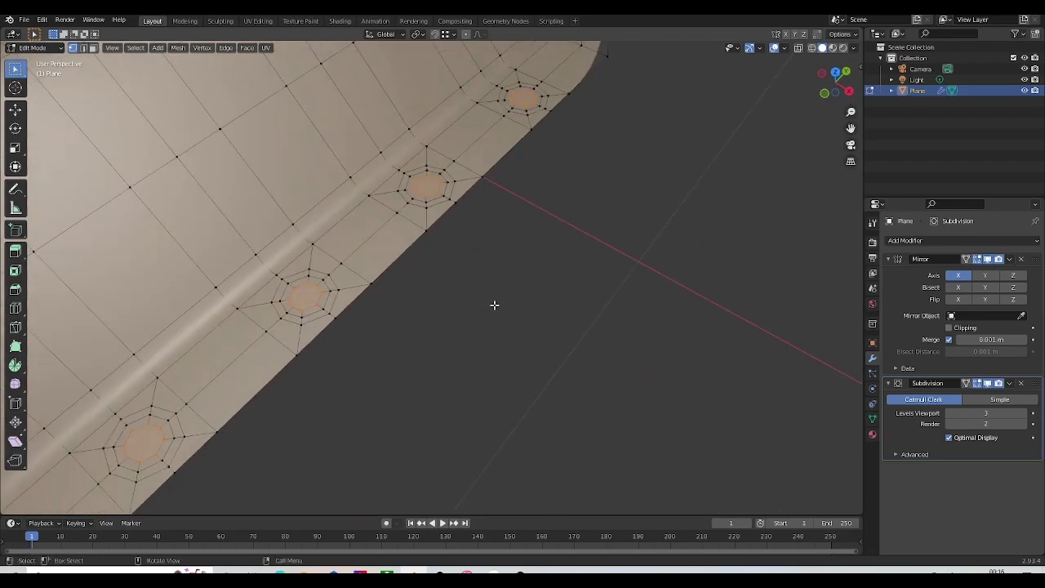
middle_click_drag(636, 174, 560, 294)
scroll(507, 290, "down", 3)
key("Tab")
Step: Examine the rim holes and the surrounding mesh from several angles in both Object Mode and Edit Mode
left_click(609, 299)
scroll(535, 320, "up", 3)
scroll(540, 333, "down", 4)
scroll(488, 222, "up", 3)
left_click(488, 222)
key("Tab")
scroll(511, 307, "up", 3)
middle_click_drag(461, 337, 609, 287, "shift")
scroll(463, 249, "down", 3)
key("Tab")
key("Tab")
scroll(539, 191, "down", 5)
scroll(609, 287, "up", 4)
middle_click_drag(376, 244, 408, 335, "shift")
middle_click_drag(408, 334, 405, 253)
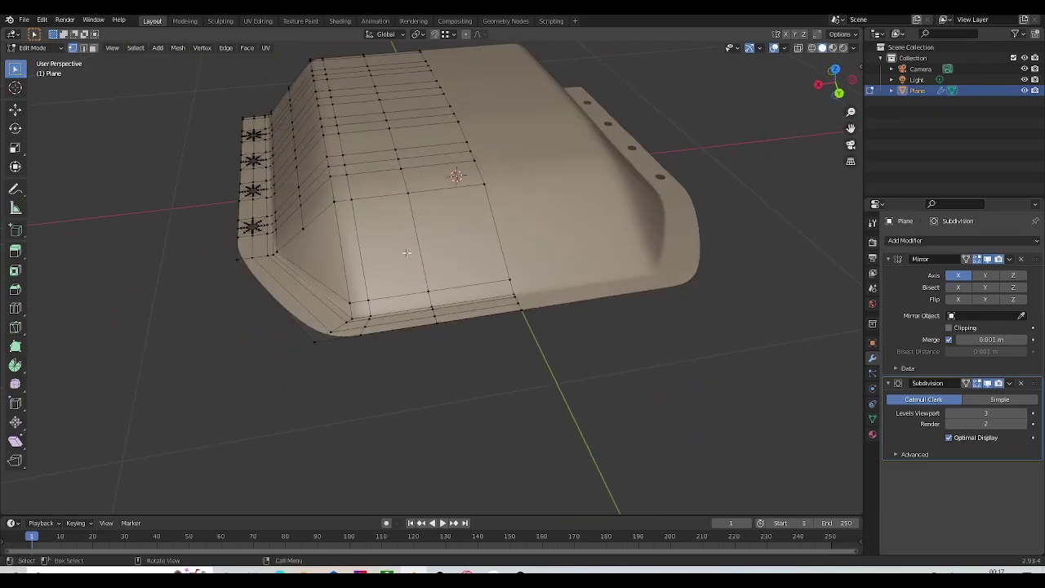
scroll(391, 224, "down", 4)
middle_click_drag(383, 213, 402, 270, "shift")
middle_click_drag(402, 270, 530, 317)
scroll(459, 325, "up", 1)
key("Tab")
scroll(531, 334, "up", 2)
key("Tab")
scroll(517, 339, "up", 3)
scroll(530, 317, "up", 2)
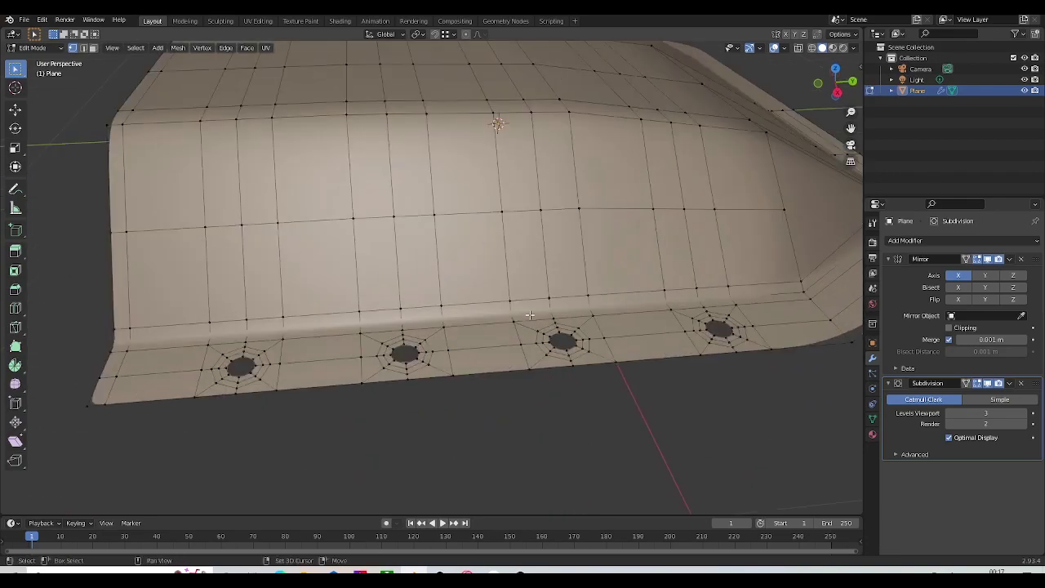
left_click(518, 321)
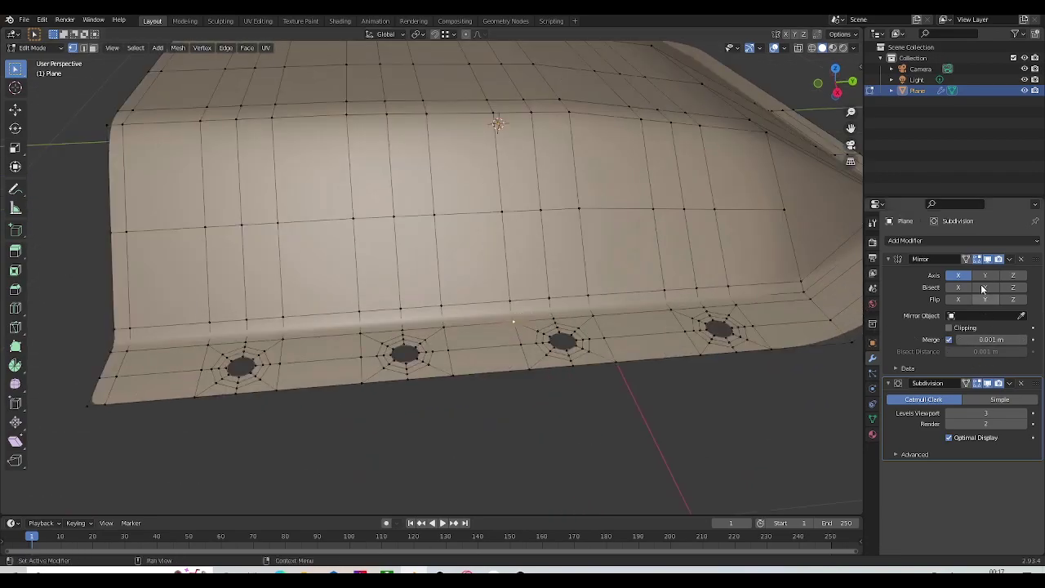
Step: Inspect the scoop with the Subdivision modifier's viewport display off and restore the display
left_click(988, 384)
mouse_move(637, 252)
middle_mouse_down()
mouse_move(618, 207)
mouse_move(630, 262)
middle_mouse_up()
key("Tab")
scroll(590, 195, "down", 4)
mouse_move(590, 196)
middle_mouse_down()
mouse_move(588, 345)
mouse_move(573, 192)
middle_mouse_up()
left_click(988, 385)
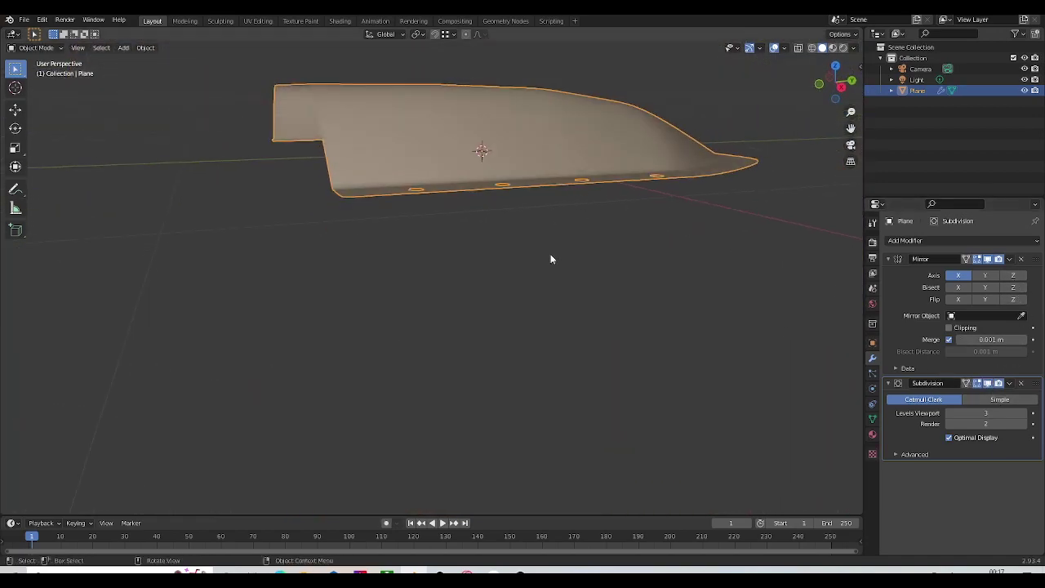
Step: Examine the smoothed scoop and its rim holes from the side and from above, checking the mesh in Edit Mode
middle_click_drag(572, 263, 529, 320)
key("KP_3")
middle_click_drag(501, 216, 492, 245, "shift")
scroll(492, 247, "up", 4)
middle_click_drag(531, 177, 585, 335)
key("Tab")
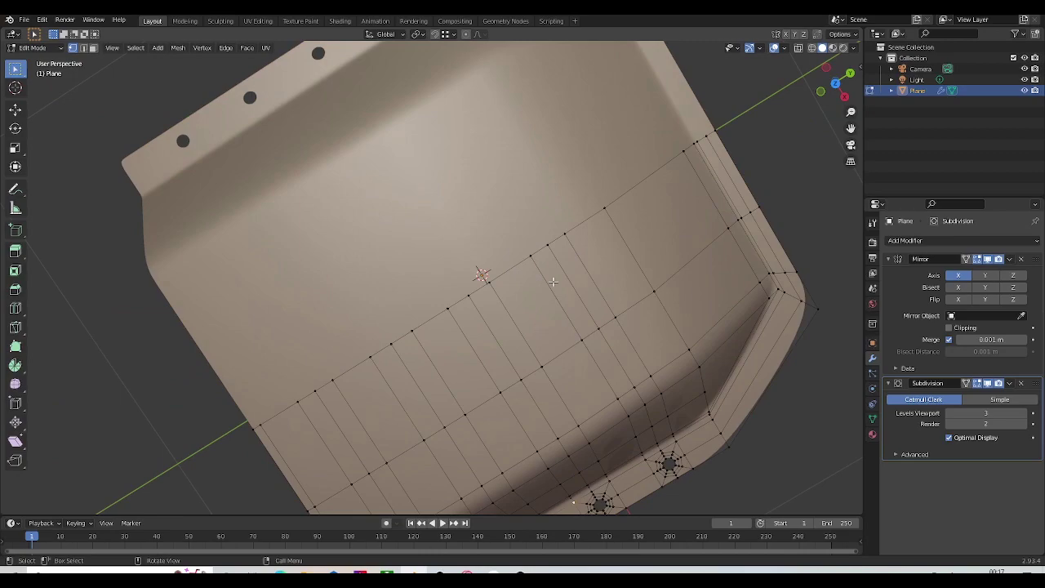
scroll(593, 257, "down", 2)
key("Tab")
middle_click_drag(549, 288, 539, 222)
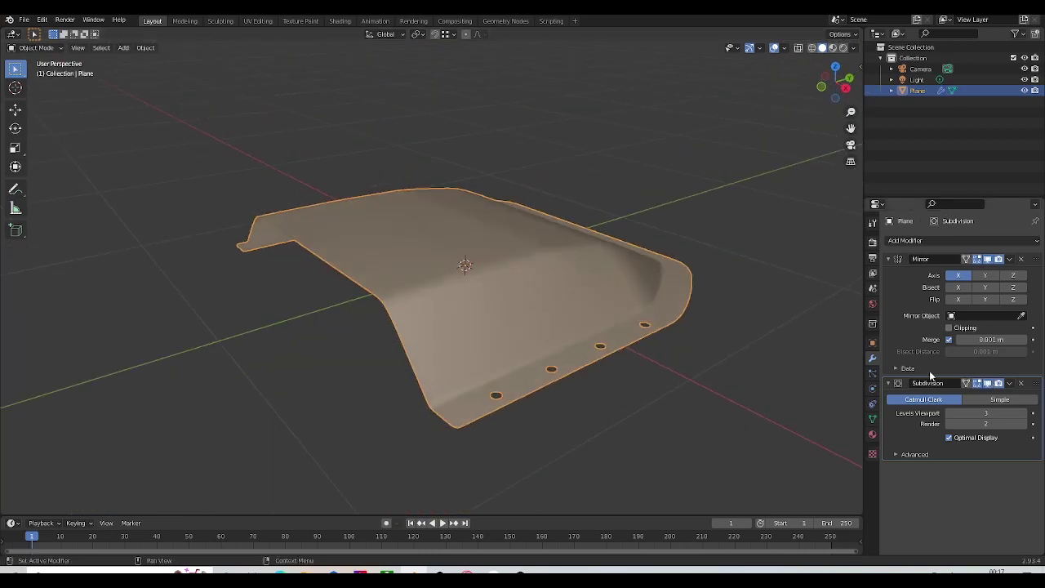
middle_click_drag(752, 353, 682, 350)
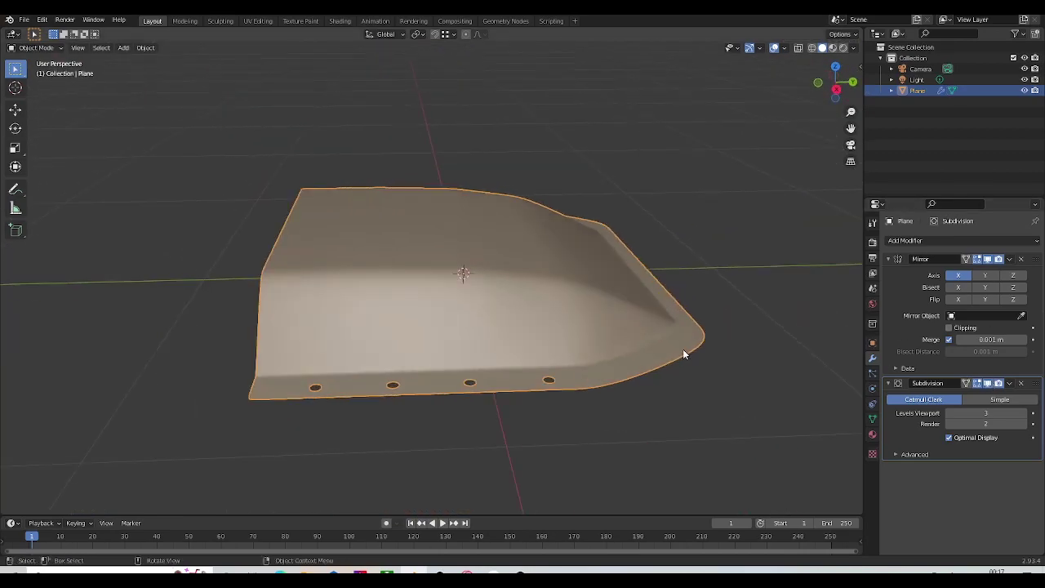
Step: Turn off the Subdivision modifier's viewport display and inspect the mesh around the rim holes in Edit Mode
left_click(989, 385)
scroll(523, 326, "up", 3)
middle_click_drag(524, 327, 537, 254, "shift")
key("Tab")
scroll(532, 278, "up", 4)
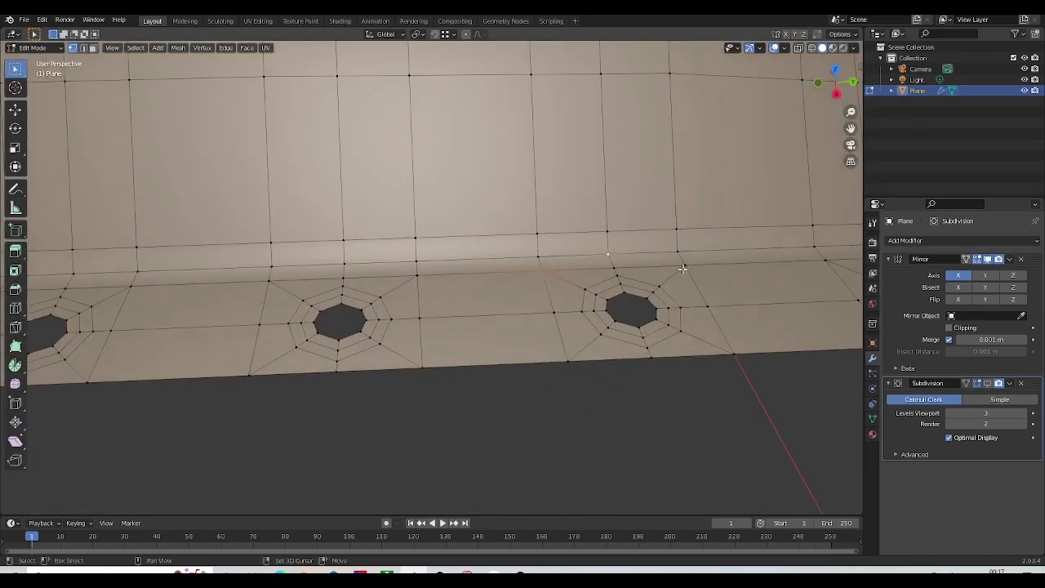
scroll(689, 266, "down", 3)
mouse_move(640, 268)
middle_mouse_down()
mouse_move(642, 351)
mouse_move(630, 277)
middle_mouse_up()
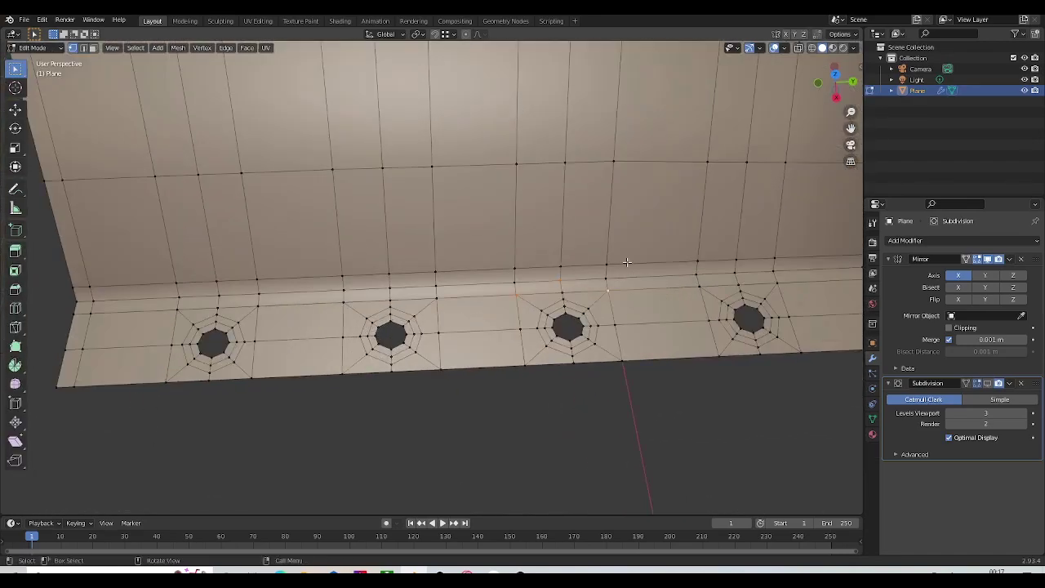
Step: Examine the mesh around all four rim holes and the overall scoop in both Edit Mode and Object Mode
middle_click_drag(697, 283, 628, 288, "shift")
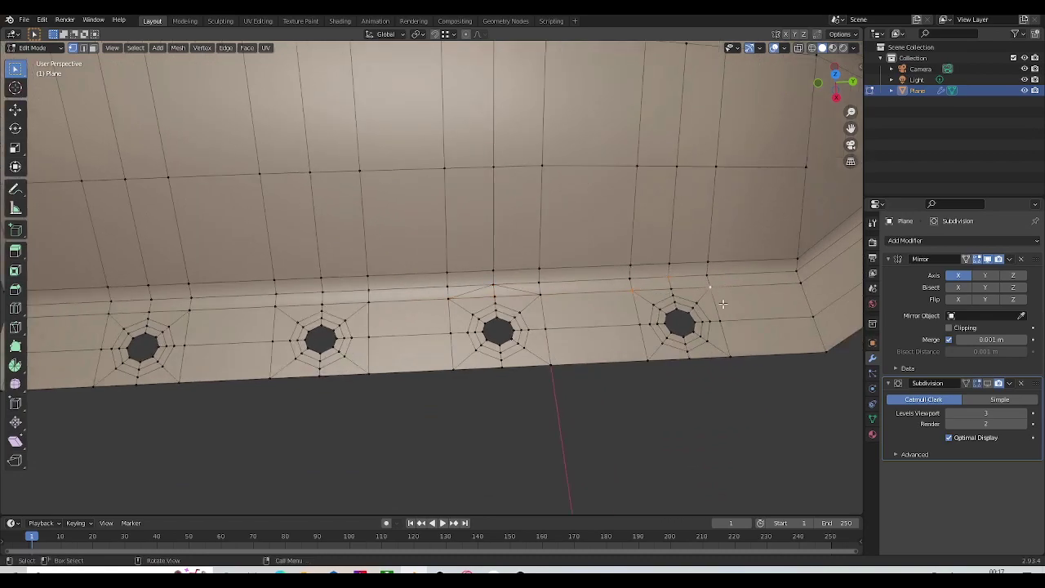
middle_click_drag(380, 303, 526, 287, "shift")
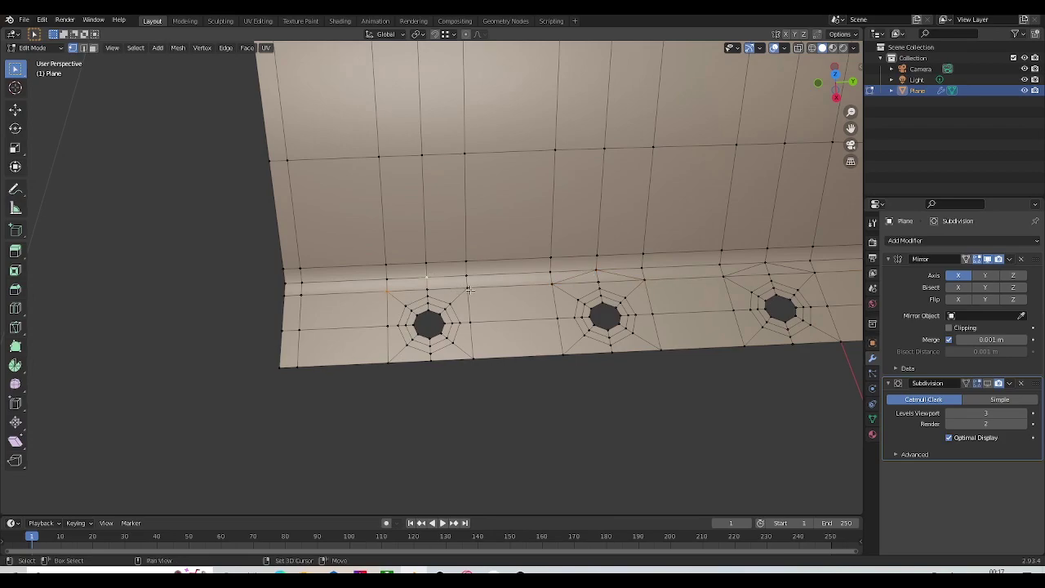
key("Tab")
scroll(544, 283, "down", 5)
middle_click_drag(489, 261, 492, 392, "shift")
middle_click_drag(515, 387, 412, 339)
scroll(563, 356, "up", 2)
key("Tab")
middle_click_drag(569, 358, 499, 289)
scroll(491, 297, "up", 2)
Step: Examine the edge loops running up the side wall in edge select mode and the unsubdivided surface in Object Mode
key("2")
left_click(360, 355)
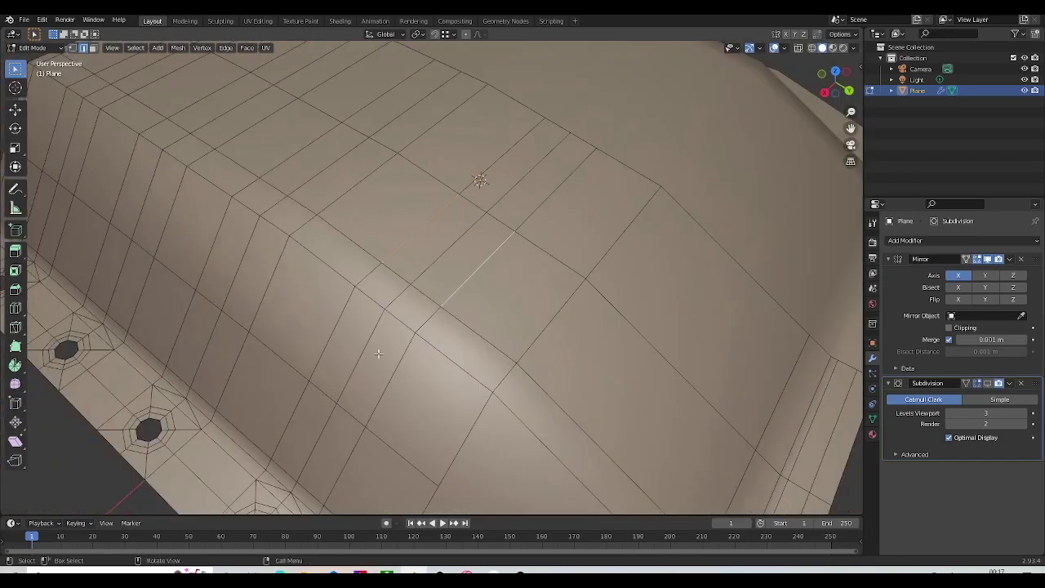
middle_click_drag(378, 352, 408, 329)
middle_click_drag(465, 232, 458, 289)
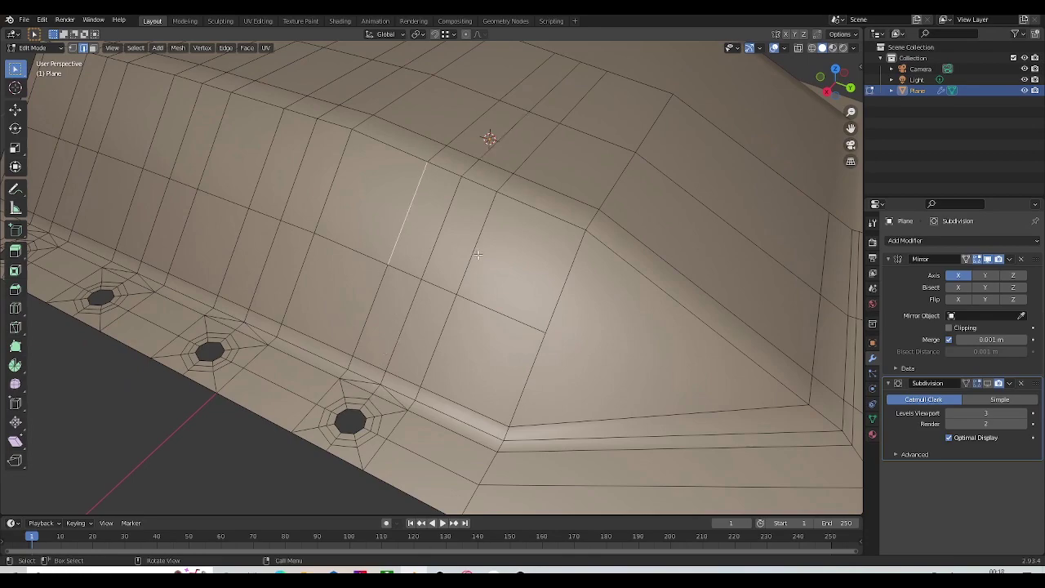
middle_click_drag(485, 132, 505, 199)
key("Tab")
scroll(506, 200, "down", 5)
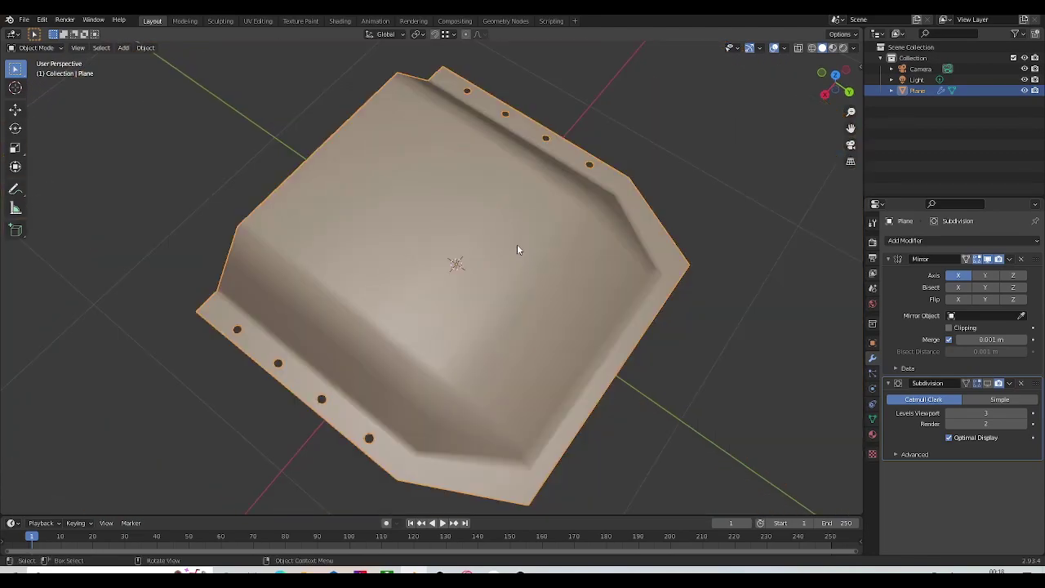
scroll(517, 250, "up", 5)
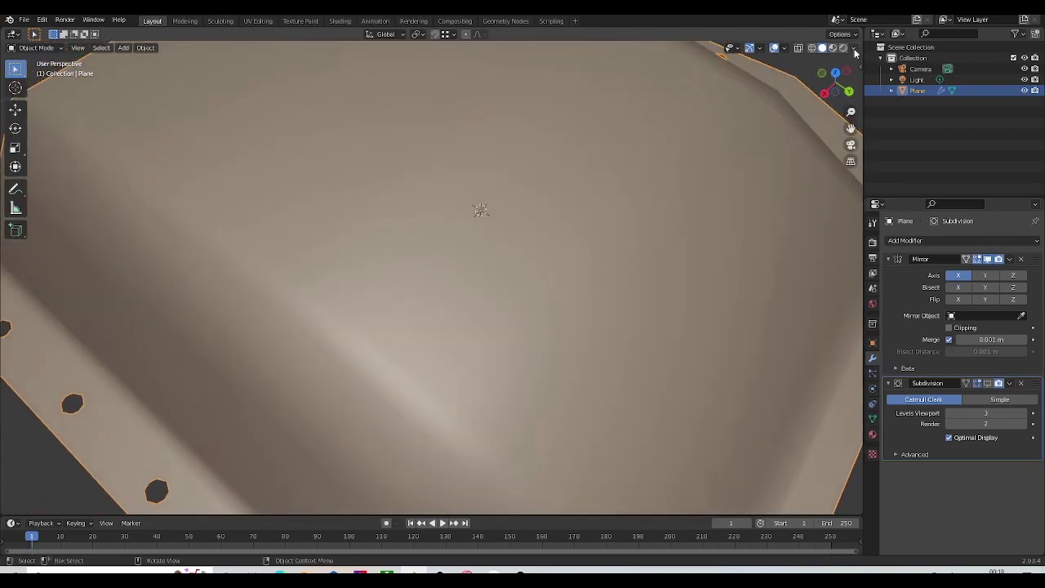
Step: Inspect the scoop's surface reflections with a glossy red MatCap and restore the brown clay MatCap
left_click(854, 49)
left_click(846, 135)
left_click(861, 203)
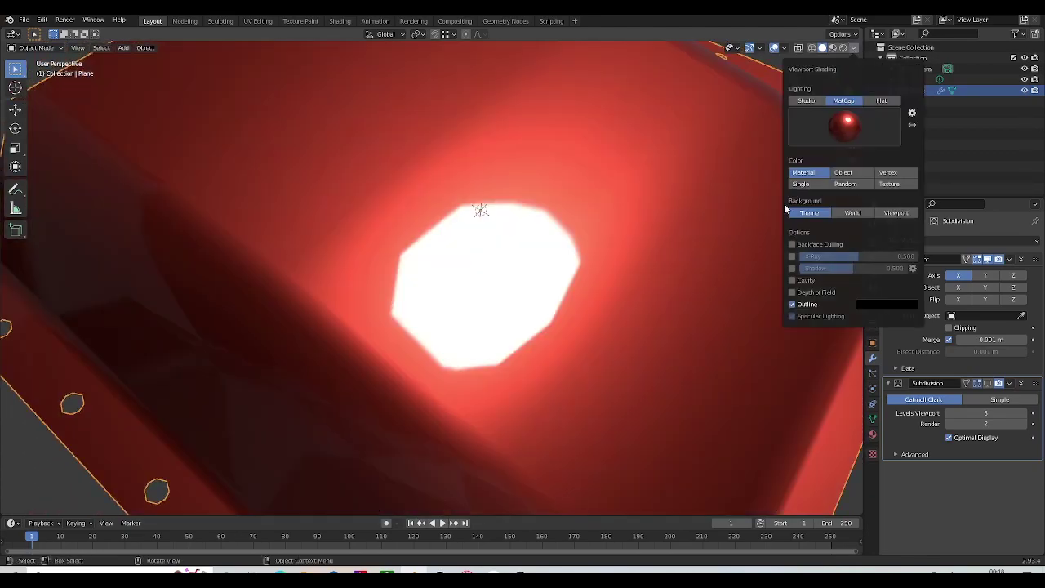
scroll(582, 280, "down", 4)
mouse_move(582, 282)
middle_mouse_down()
mouse_move(587, 306)
mouse_move(669, 295)
mouse_move(549, 294)
mouse_move(617, 267)
mouse_move(608, 227)
mouse_move(641, 274)
middle_mouse_up()
scroll(608, 226, "up", 3)
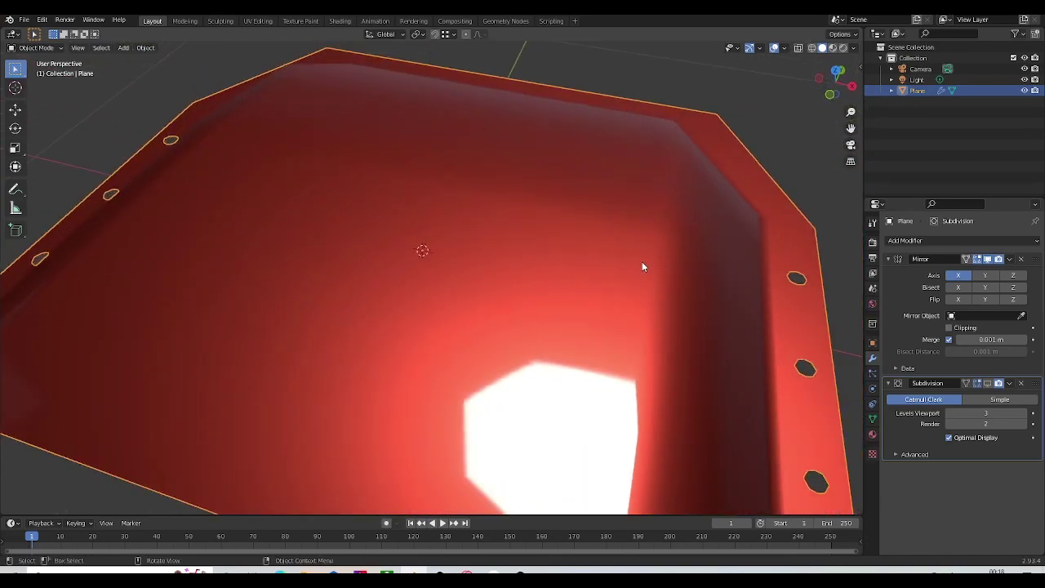
mouse_move(360, 197)
middle_mouse_down()
mouse_move(420, 210)
mouse_move(413, 243)
mouse_move(429, 198)
mouse_move(399, 237)
mouse_move(585, 270)
mouse_move(564, 246)
mouse_move(462, 272)
mouse_move(470, 225)
mouse_move(559, 267)
middle_mouse_up()
scroll(462, 273, "down", 5)
scroll(469, 226, "up", 5)
left_click(853, 48)
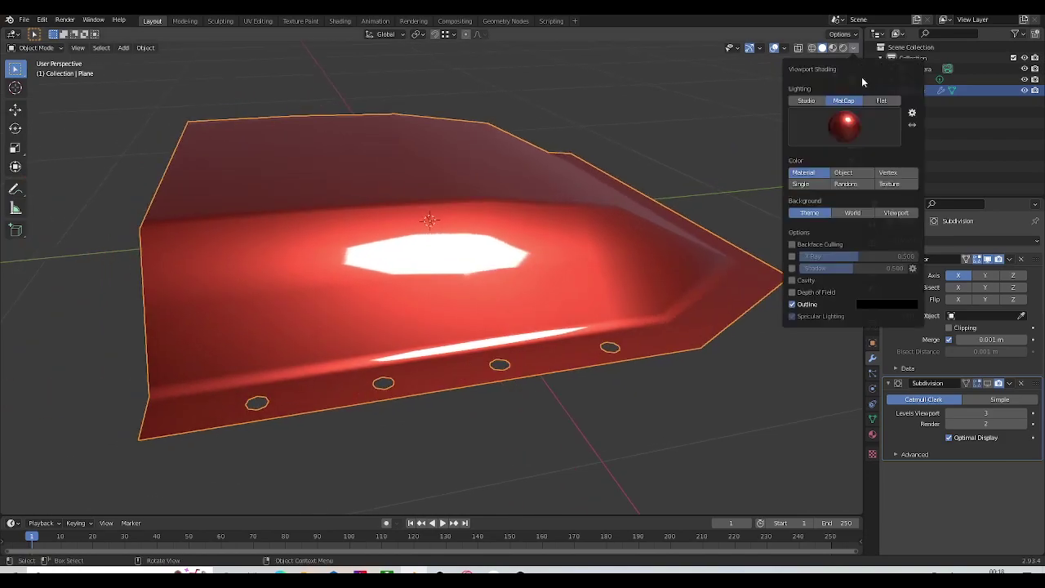
left_click(854, 141)
left_click(686, 170)
Step: Dissolve the two edge loops on the scoop body that flank the third rim hole in Edit Mode
middle_click_drag(633, 208, 574, 277)
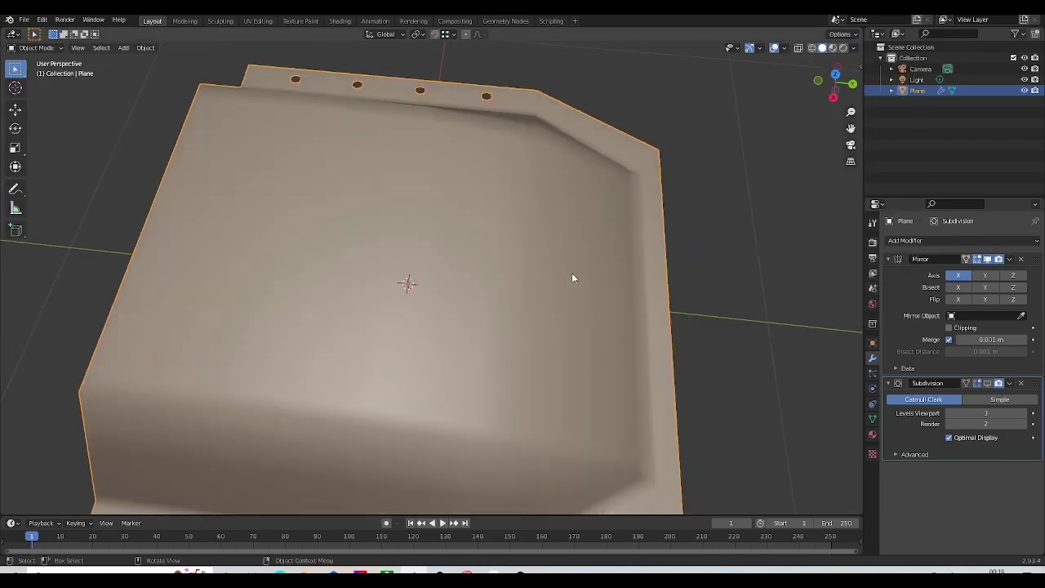
scroll(571, 273, "down", 4)
middle_click_drag(501, 330, 550, 256, "shift")
key("Tab")
scroll(538, 265, "up", 4)
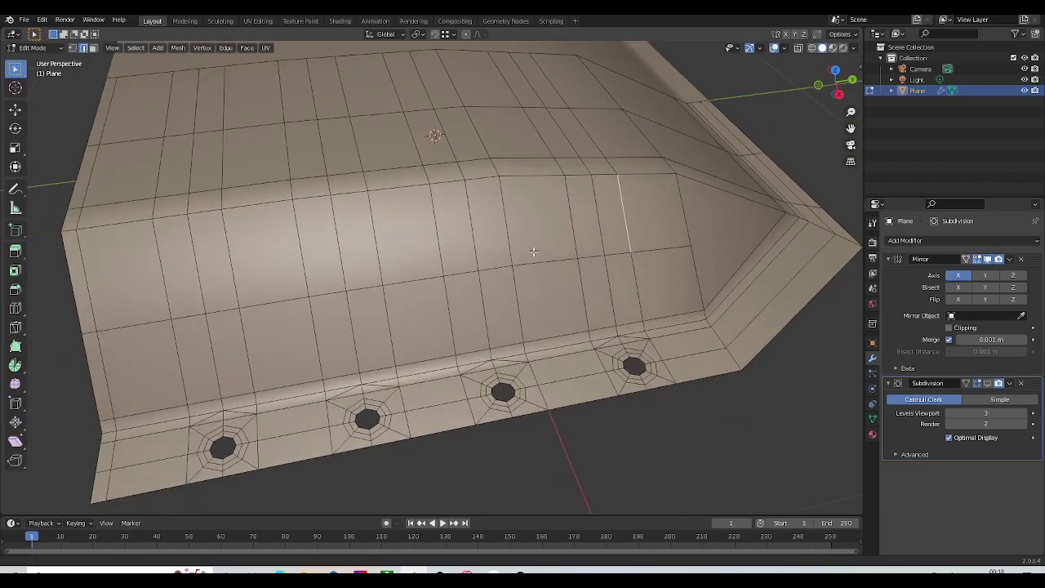
middle_click_drag(556, 324, 533, 255, "shift")
scroll(530, 260, "up", 4)
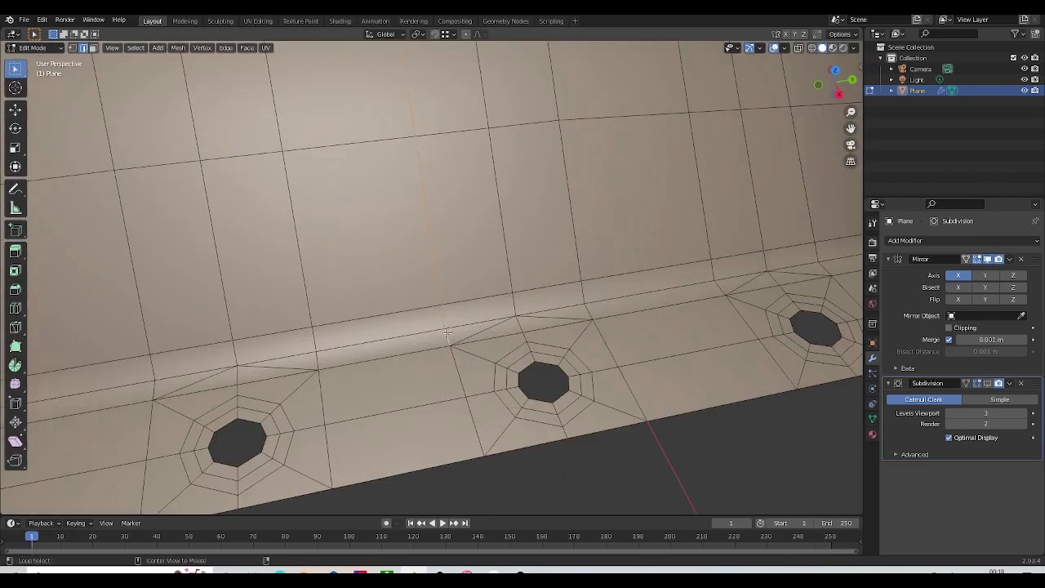
left_click(586, 310, "alt+shift")
scroll(551, 291, "down", 8)
middle_click_drag(488, 288, 485, 322)
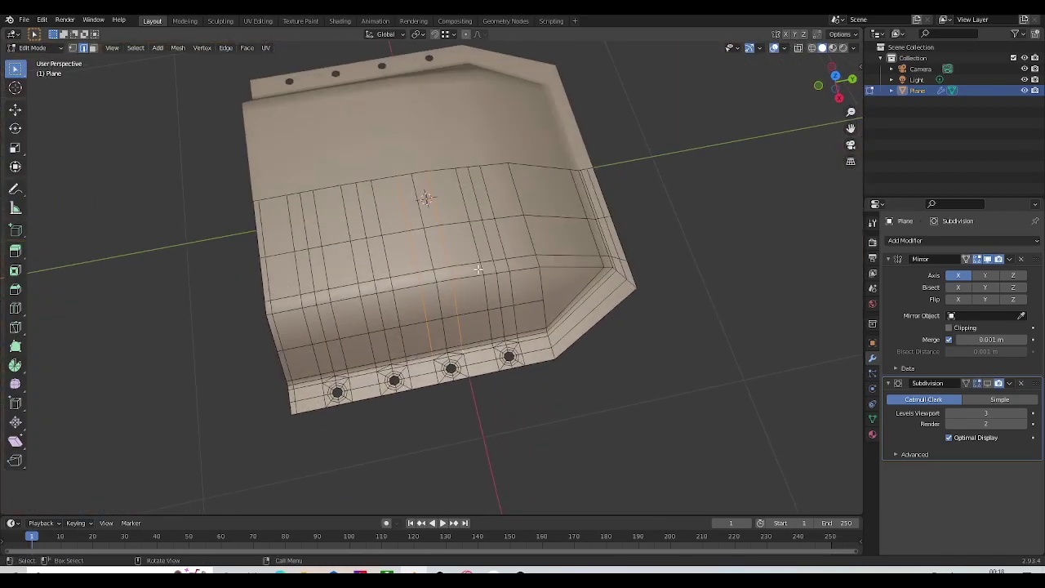
key("ctrl+x")
Step: Dissolve the two edge loops on the scoop body that flank the rim hole nearest the angled corner
scroll(506, 303, "up", 4)
left_click(565, 422, "alt")
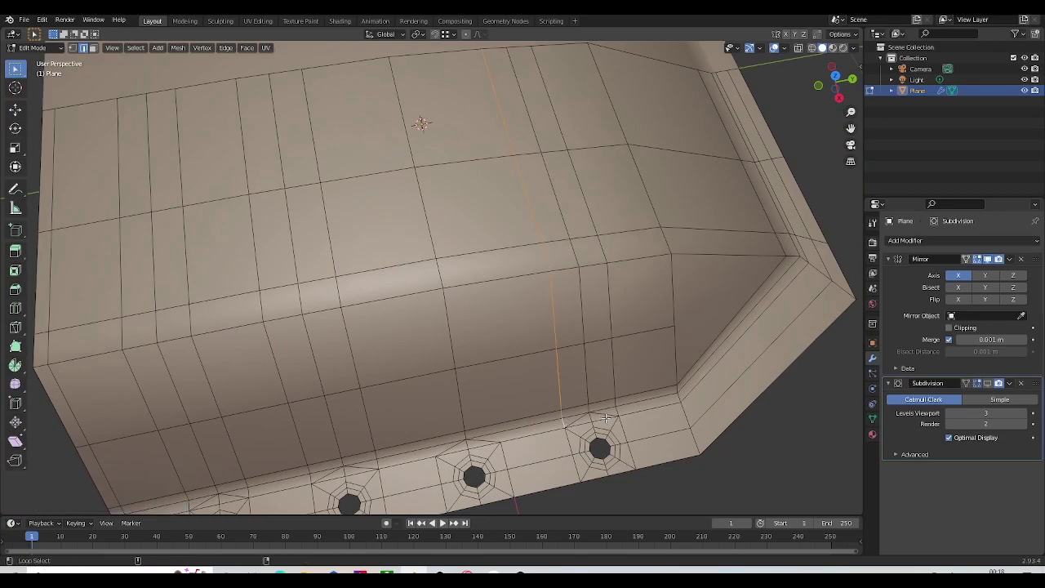
left_click(619, 410, "alt+shift")
key("x")
left_click(619, 445)
Step: Dissolve the short edges joining the rim's inner fold to the surrounds of the fourth and third holes
left_click(592, 417)
key("x")
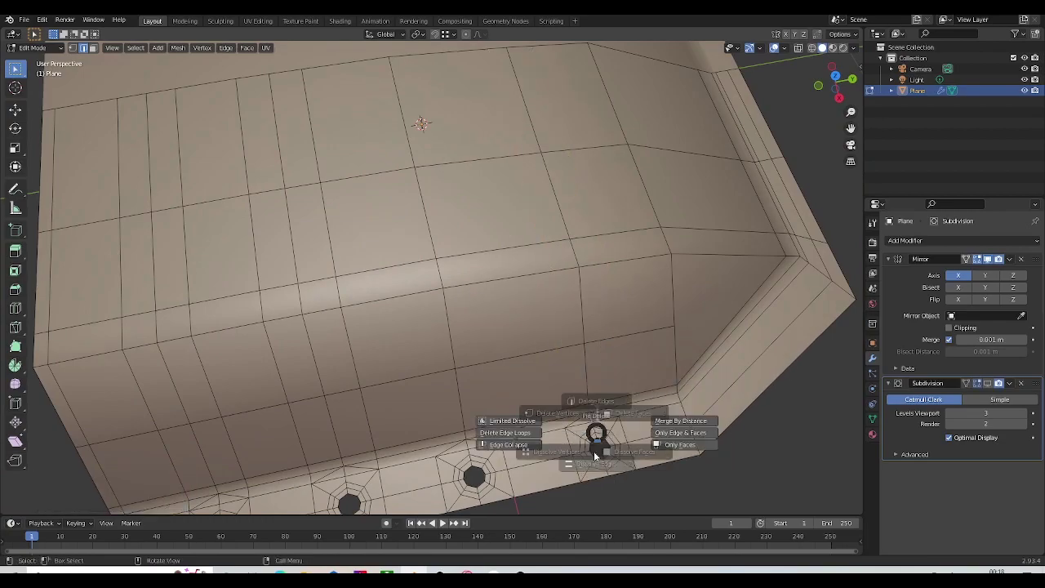
left_click(596, 457)
middle_click_drag(549, 411, 547, 297, "shift")
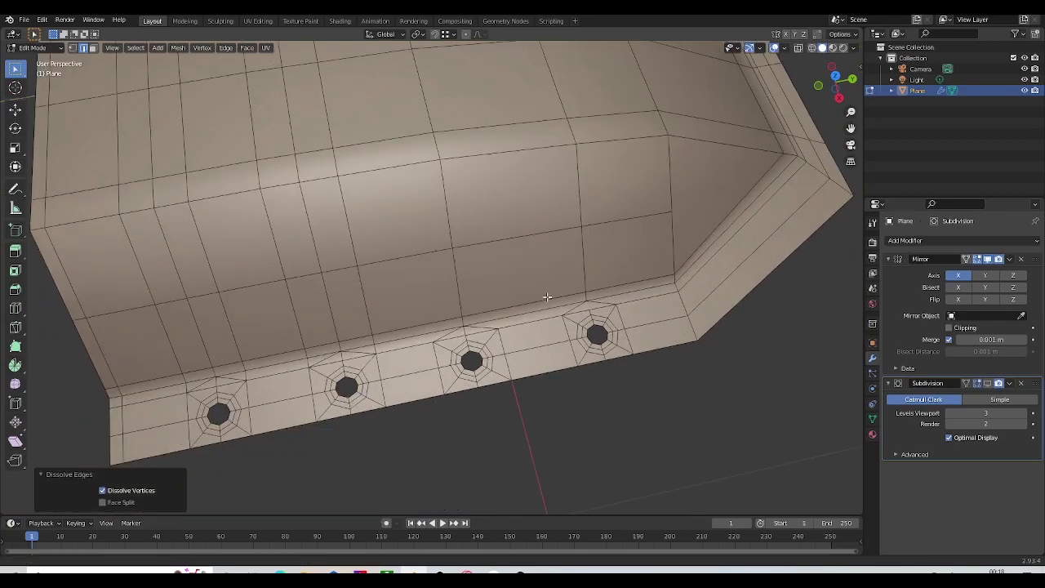
scroll(546, 297, "up", 5)
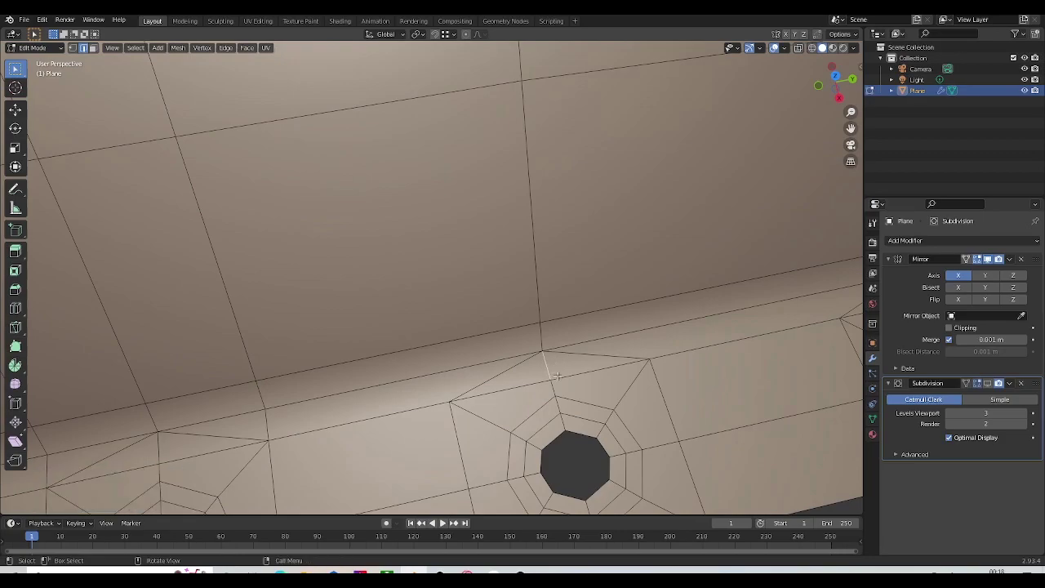
scroll(554, 358, "down", 6)
Step: Dissolve the two edge loops on the scoop body that flank the second rim hole
middle_click_drag(497, 320, 497, 352, "shift")
scroll(497, 352, "down", 2)
middle_click_drag(344, 305, 505, 313, "shift")
scroll(505, 313, "up", 4)
left_click(616, 346, "alt")
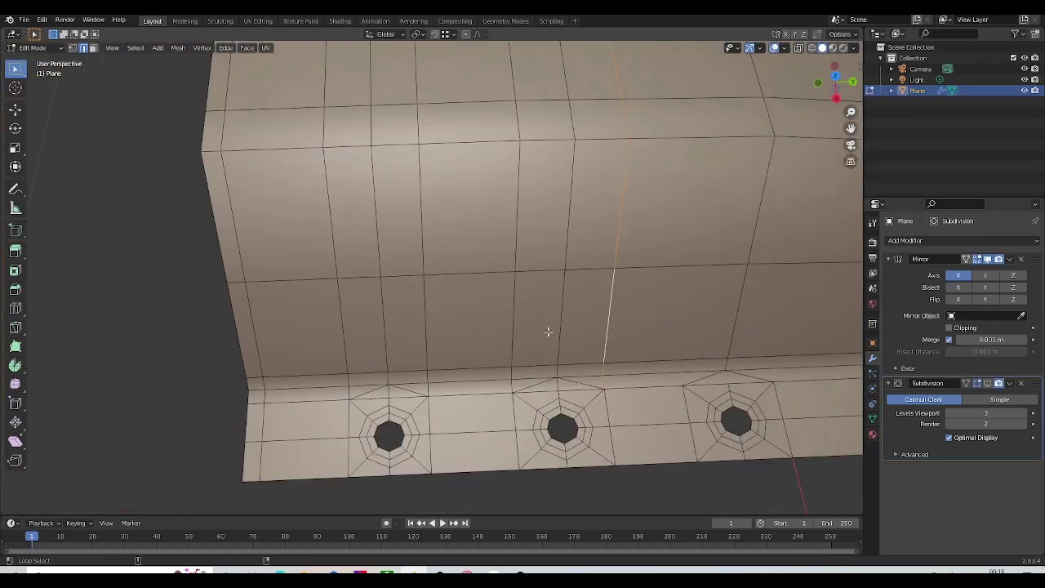
key("x")
left_click(527, 333)
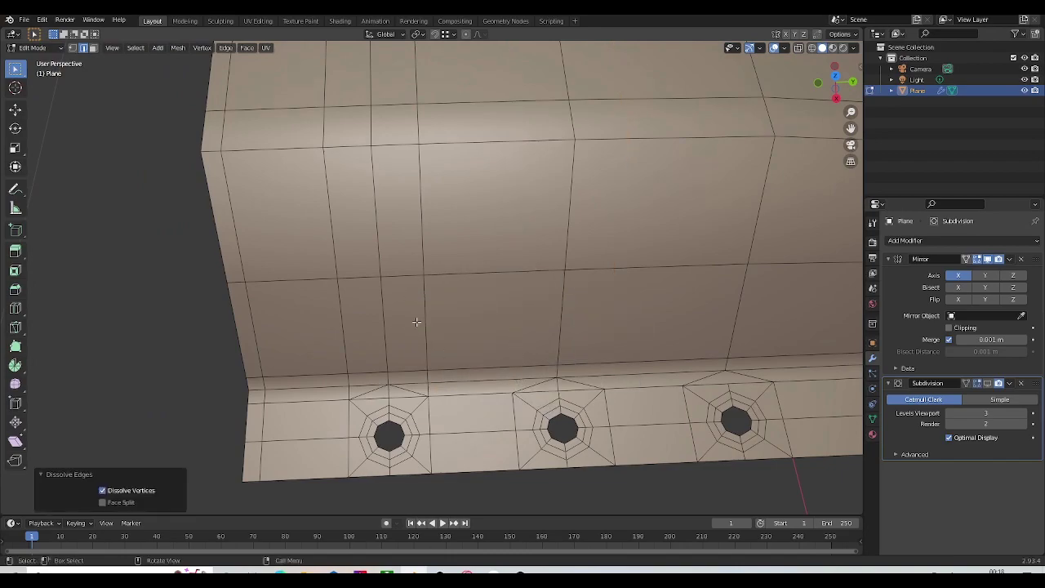
Step: Dissolve the two body edge loops flanking the first rim hole and the short edge joining its surround to the fold
left_click(425, 312)
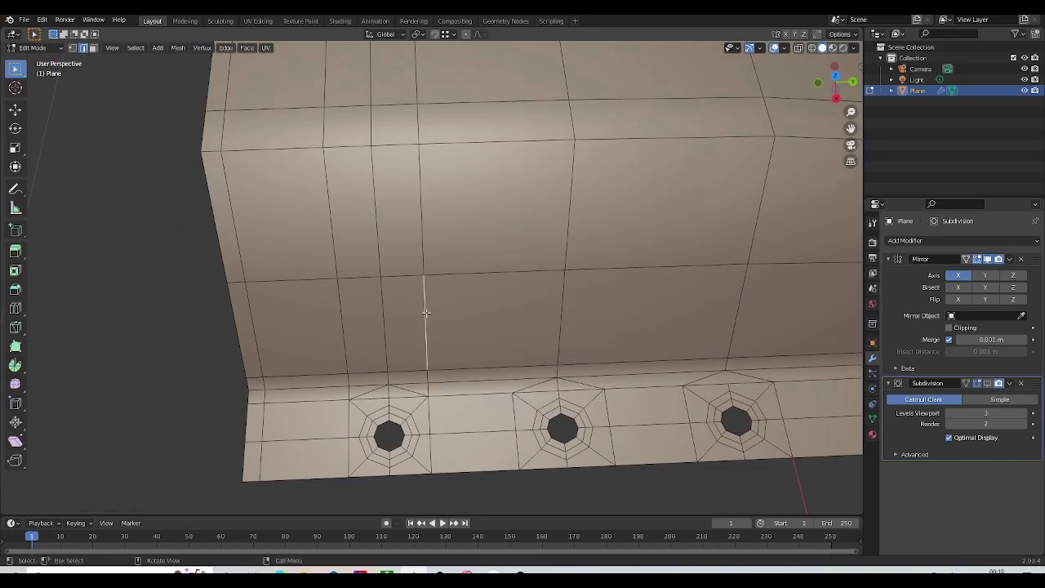
key("x")
left_click(349, 320)
middle_click_drag(388, 395, 398, 307, "shift")
left_click(399, 306)
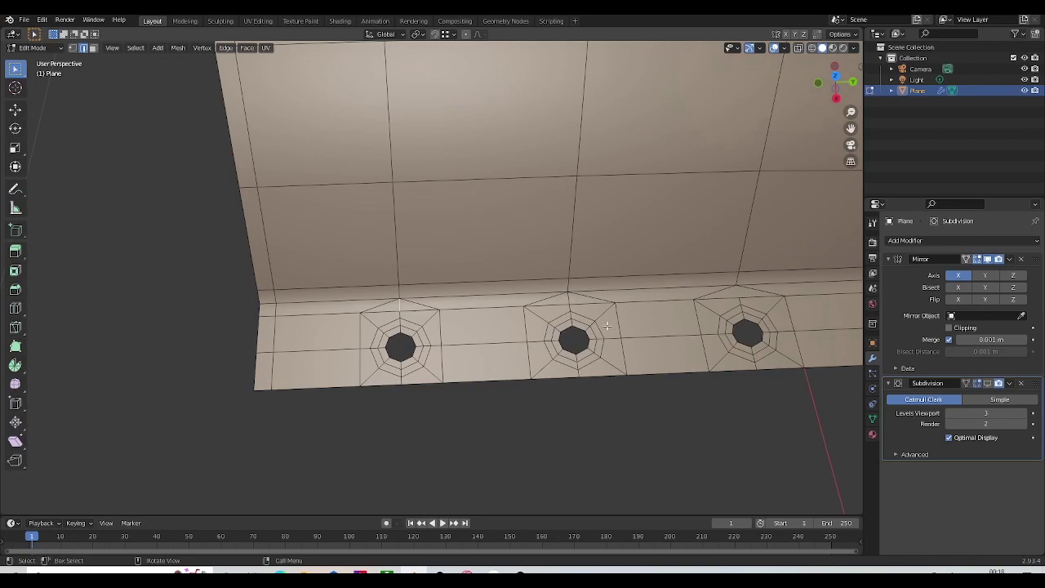
middle_click_drag(591, 326, 546, 315)
key("x")
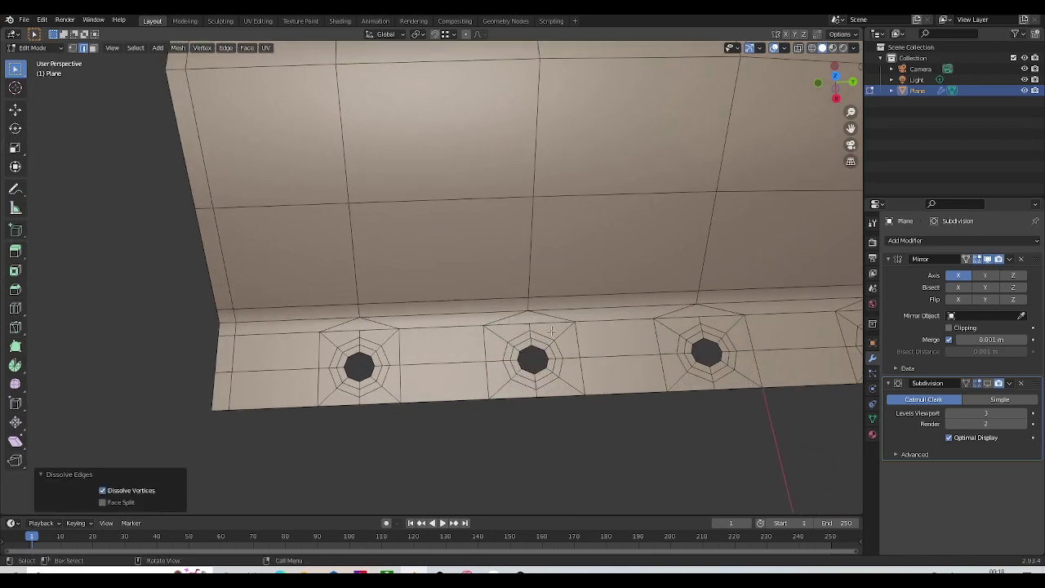
Step: Check the simplified mesh in Object Mode and turn on the Subdivision modifier's viewport display
scroll(552, 310, "down", 6)
left_click(670, 371)
scroll(525, 264, "down", 1)
key("Tab")
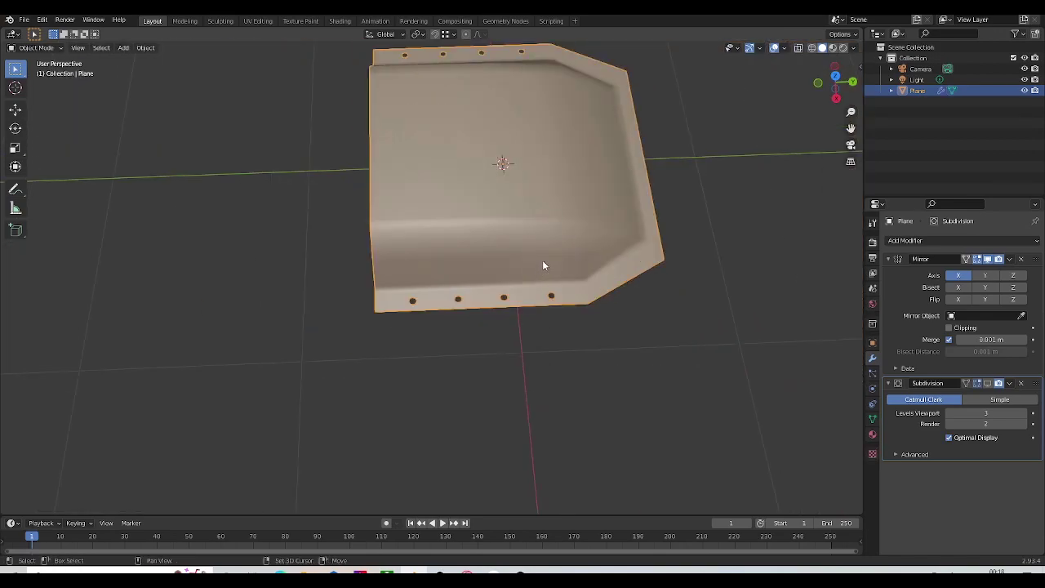
middle_click_drag(543, 265, 579, 292)
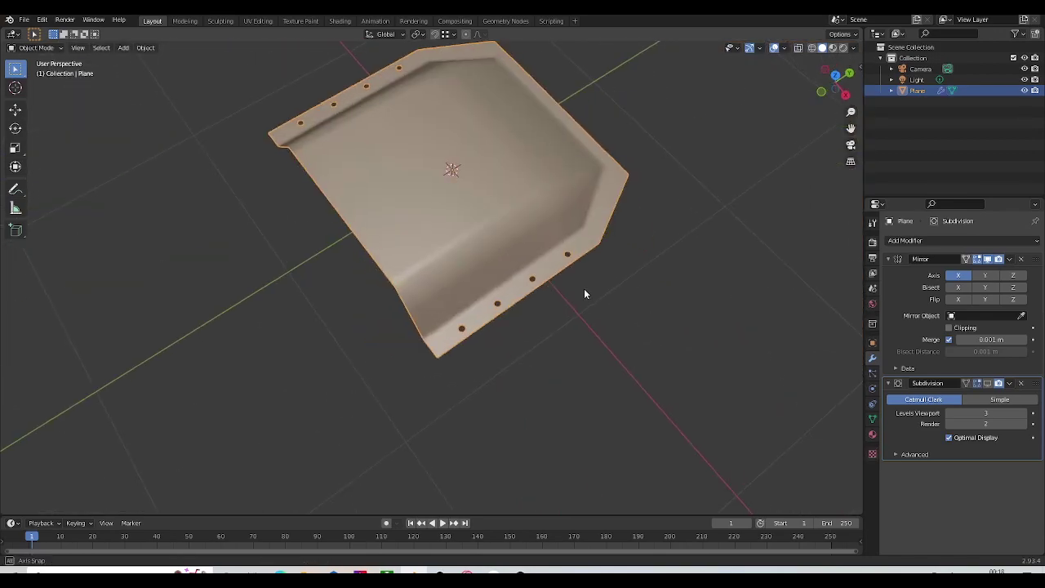
key("Tab")
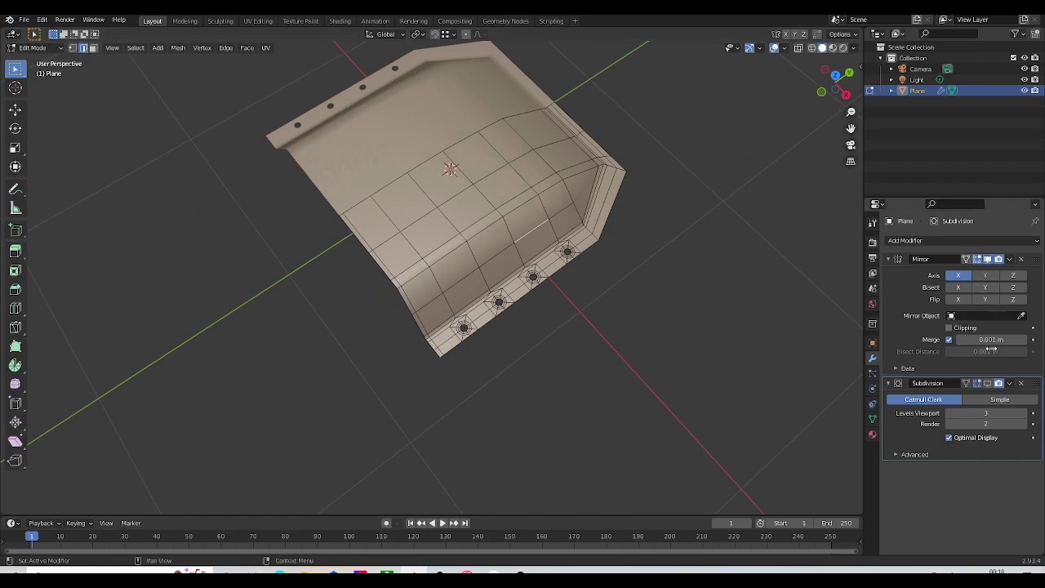
left_click(991, 385)
Step: Examine the smoothed scoop and its rim holes from several angles in Object Mode
scroll(558, 338, "up", 4)
key("Tab")
middle_click_drag(559, 333, 562, 277)
scroll(517, 290, "down", 3)
scroll(508, 305, "up", 4)
scroll(510, 305, "down", 4)
scroll(562, 277, "up", 3)
middle_click_drag(645, 238, 502, 277)
scroll(536, 245, "down", 5)
scroll(504, 301, "down", 1)
scroll(488, 330, "up", 4)
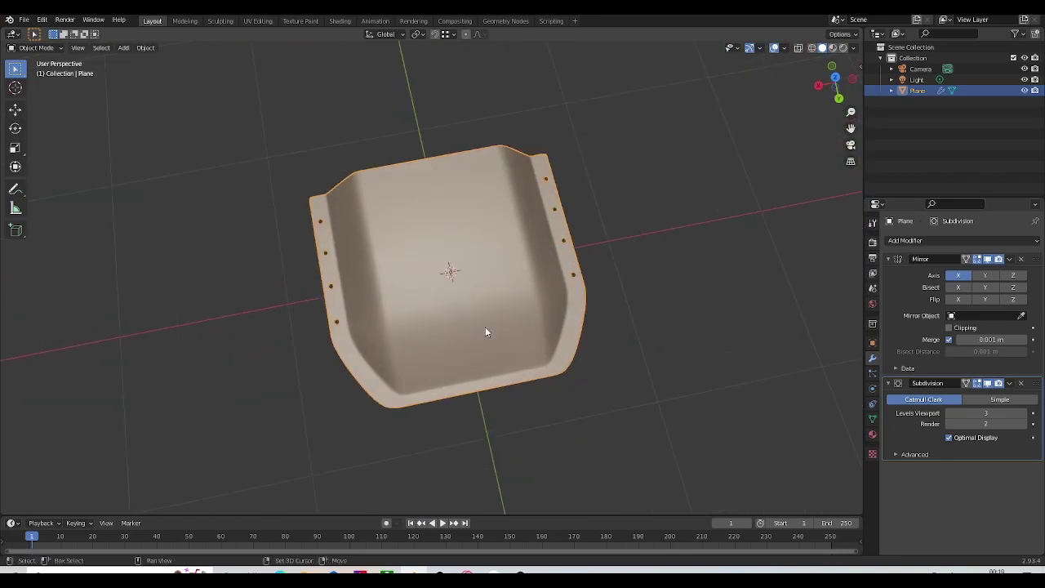
Step: Add a Solidify modifier to the scoop with a thickness of 0.02 m
middle_click_drag(493, 313, 551, 156)
middle_click_drag(552, 157, 529, 298, "shift")
key("q")
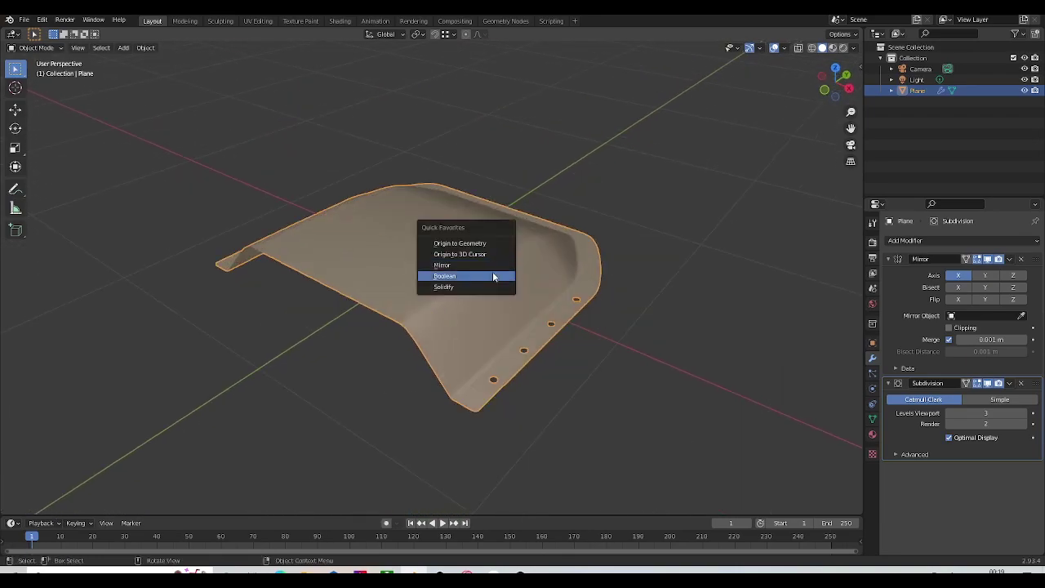
left_click(480, 290)
middle_click_drag(629, 387, 645, 315)
scroll(624, 333, "up", 5)
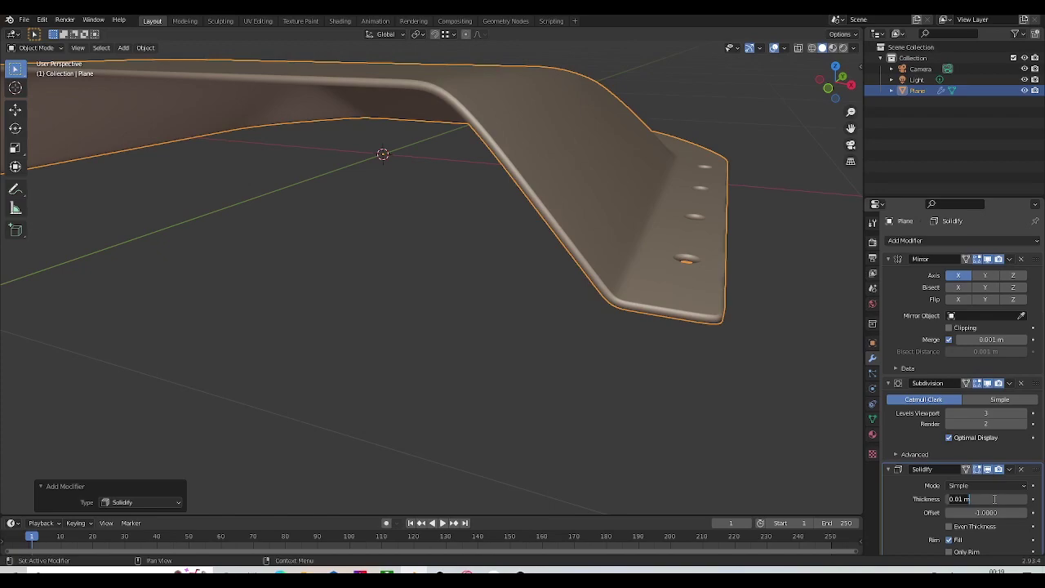
type("5")
key("Return")
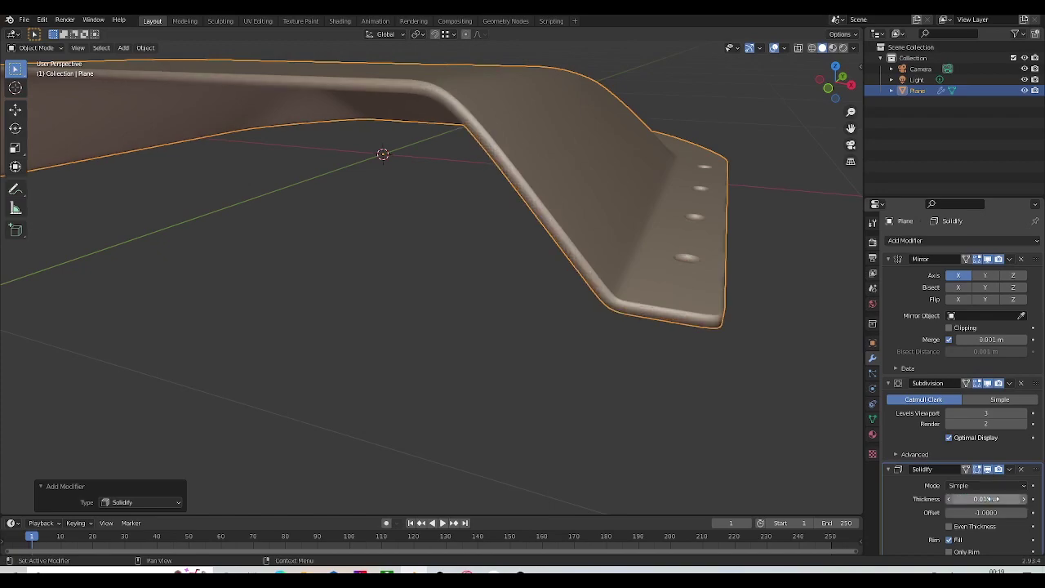
Step: Examine the thickened scoop's open edge and rim holes in both Edit Mode and Object Mode
scroll(543, 280, "down", 5)
key("Tab")
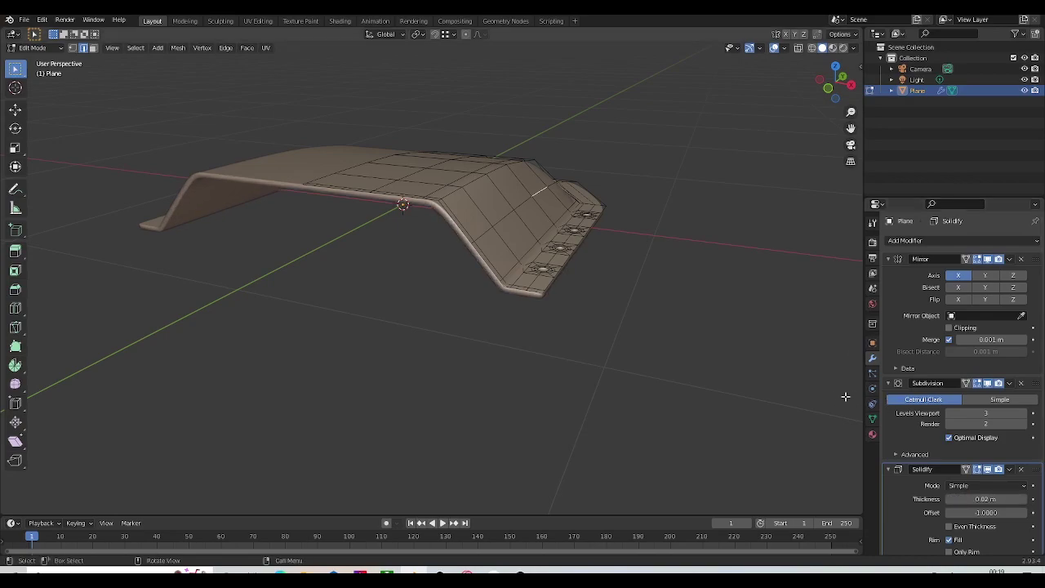
scroll(479, 217, "up", 6)
middle_click_drag(450, 246, 492, 212, "ctrl")
key("Tab")
key("Tab")
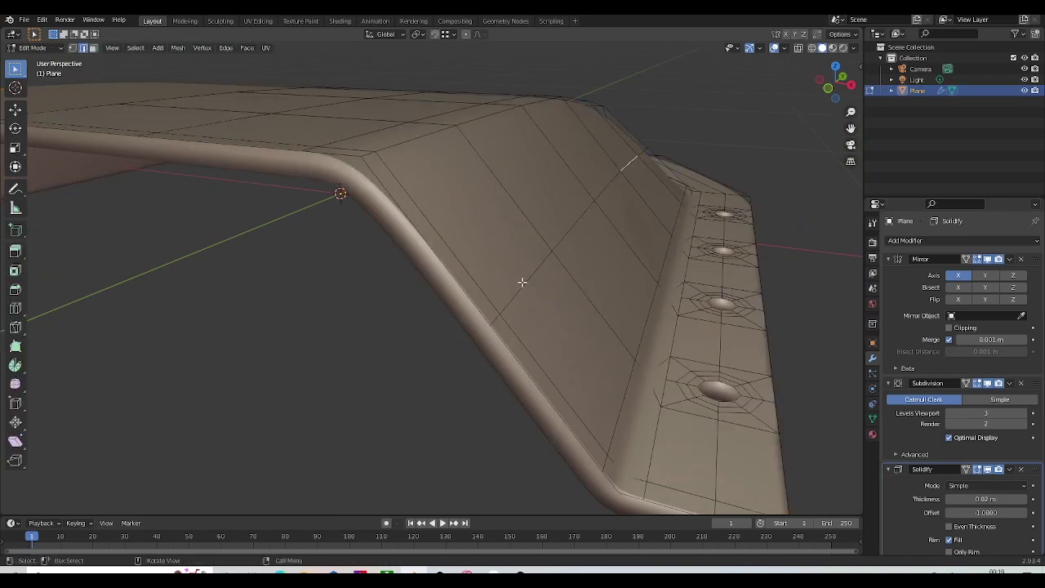
middle_click_drag(429, 242, 419, 232)
key("Tab")
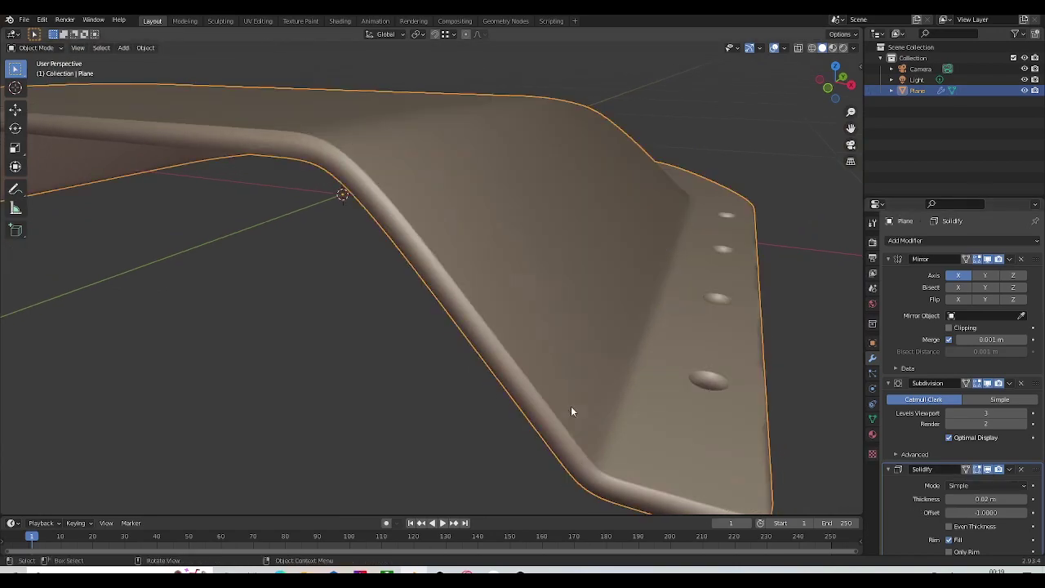
Step: Apply the Solidify modifier to the scoop and check the resulting thickened shape
key("ctrl+a")
scroll(507, 410, "down", 5)
middle_click_drag(507, 406, 471, 364)
scroll(471, 364, "up", 3)
Step: Cut a centred edge loop around the scoop's outer thickness and bevel it with one segment, about 0.006 m wide
key("Tab")
scroll(465, 290, "up", 3)
key("ctrl+r")
left_click(346, 78)
right_click(346, 78)
scroll(364, 92, "down", 2)
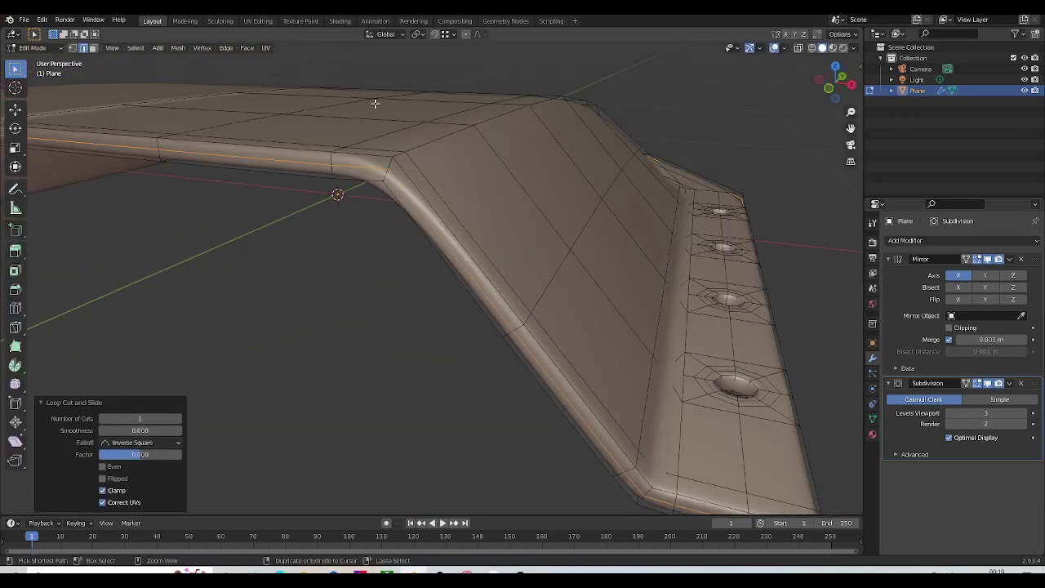
key("ctrl+b")
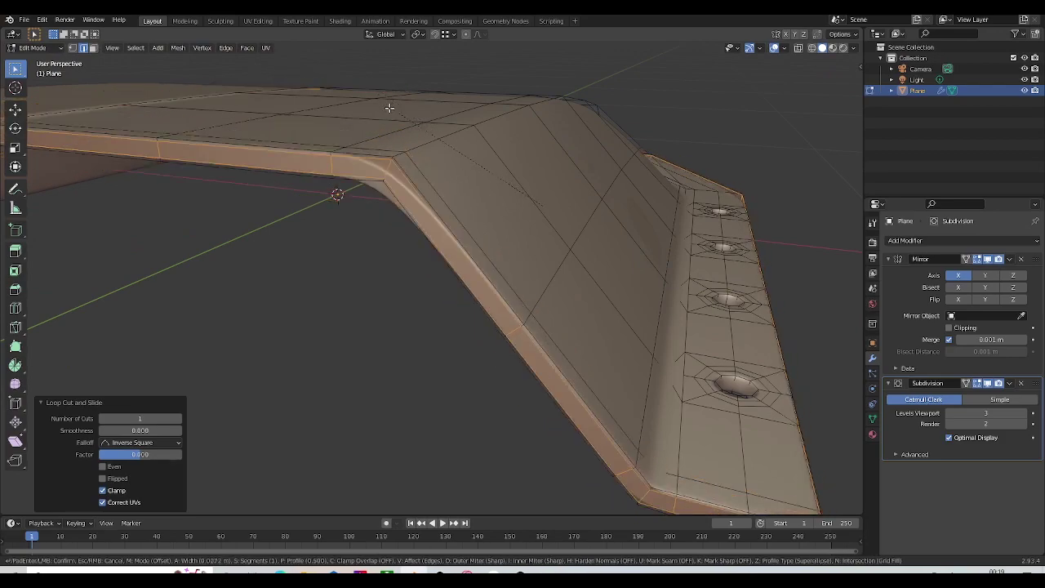
left_click(382, 64)
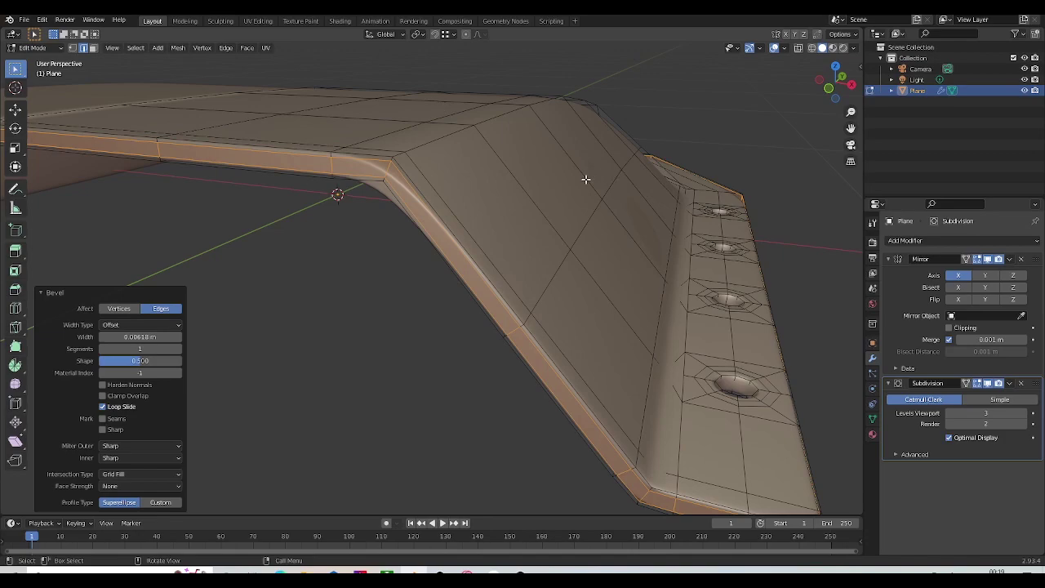
Step: Turn off the Subdivision modifier's viewport display and compare the bevelled outer edge with and without subdivision
left_click(989, 385)
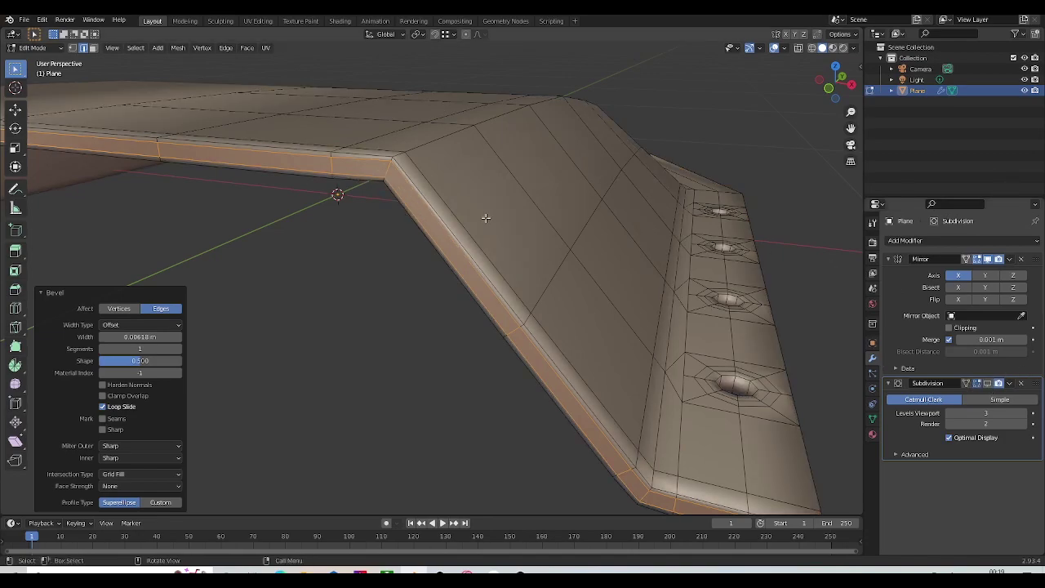
scroll(418, 205, "down", 2)
scroll(512, 259, "down", 1)
middle_click_drag(512, 259, 498, 218)
scroll(492, 198, "up", 3)
scroll(485, 202, "up", 1)
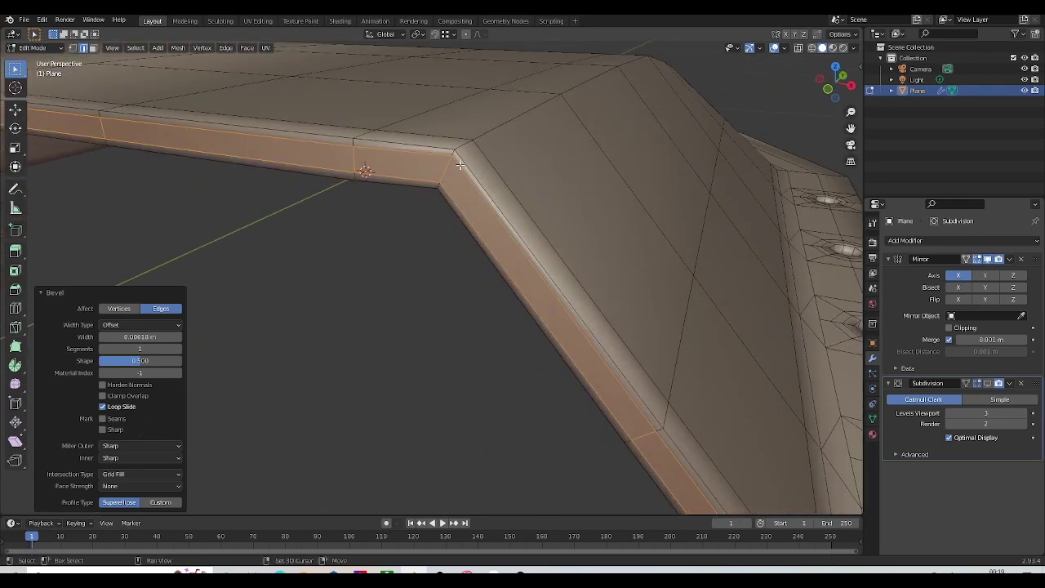
middle_click_drag(459, 166, 498, 195, "shift")
key("Tab")
key("Tab")
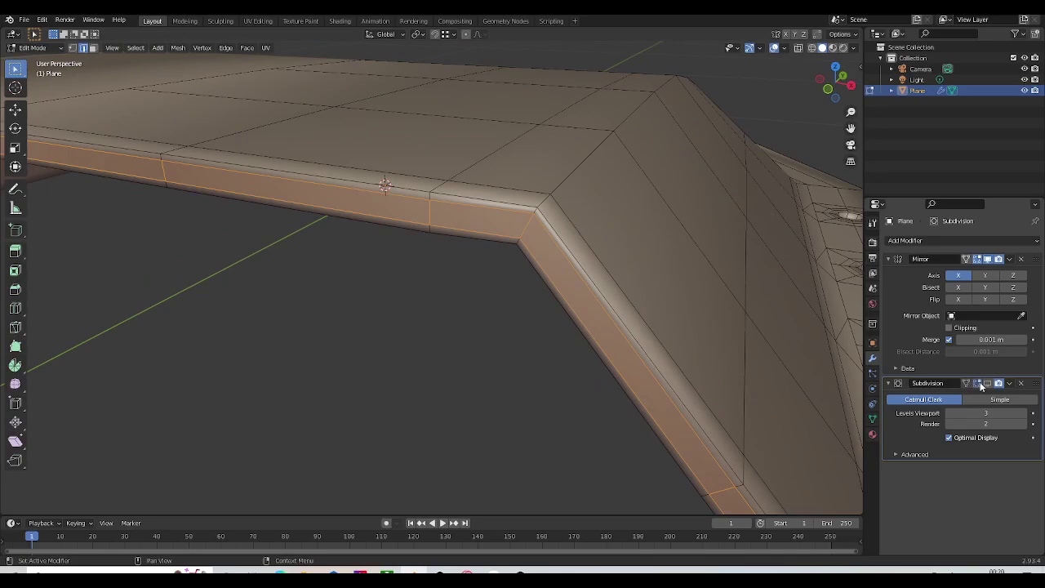
left_click(988, 383)
left_click(989, 383)
scroll(574, 272, "down", 5)
middle_click_drag(574, 272, 531, 293)
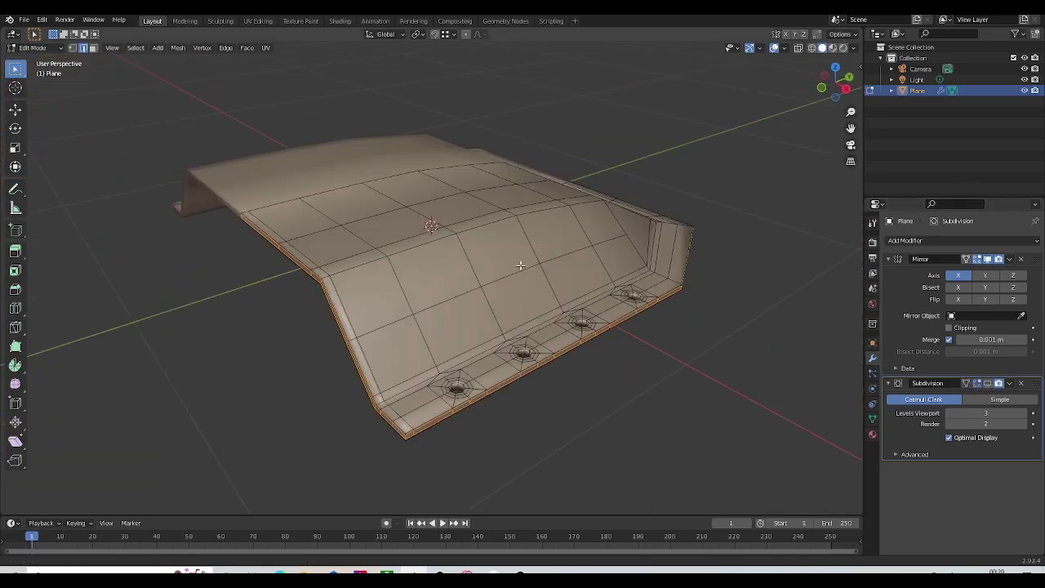
Step: Cut a centred edge loop around the inner wall of each of the four rim holes
scroll(527, 278, "up", 6)
middle_click_drag(449, 157, 375, 156)
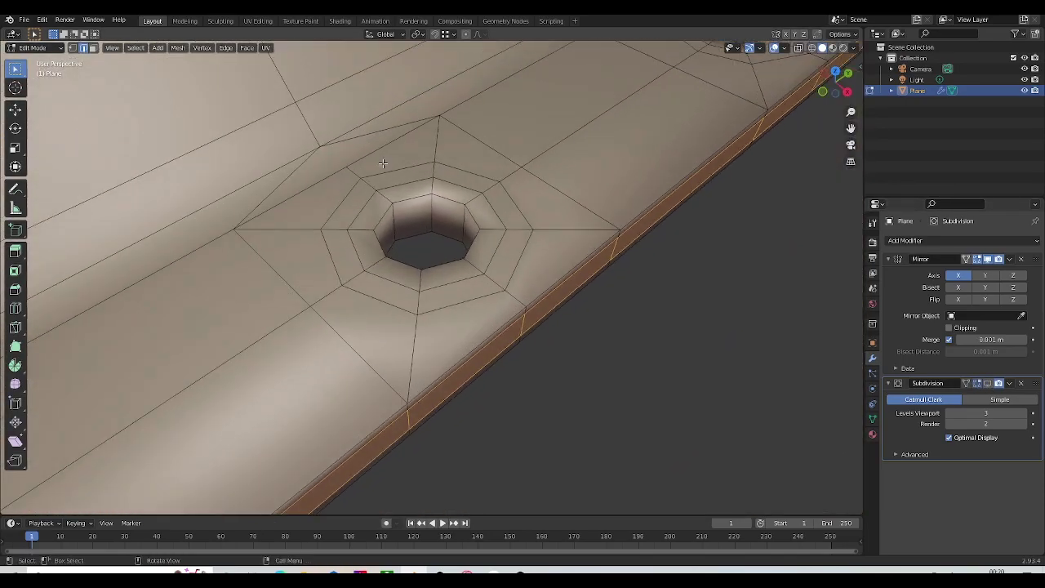
scroll(431, 222, "up", 4)
left_click(440, 118)
right_click(438, 118)
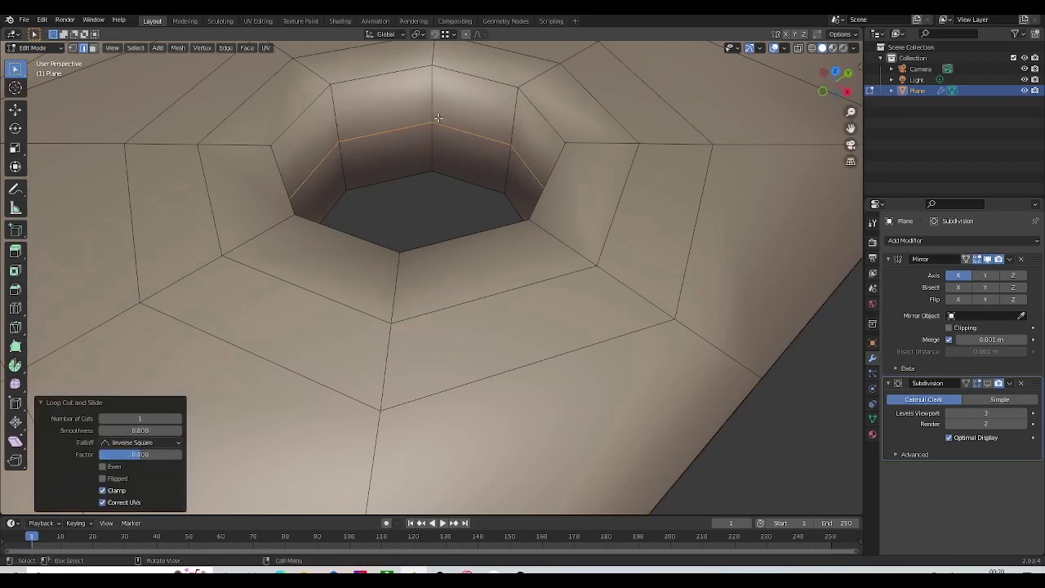
scroll(594, 130, "down", 5)
scroll(608, 137, "up", 3)
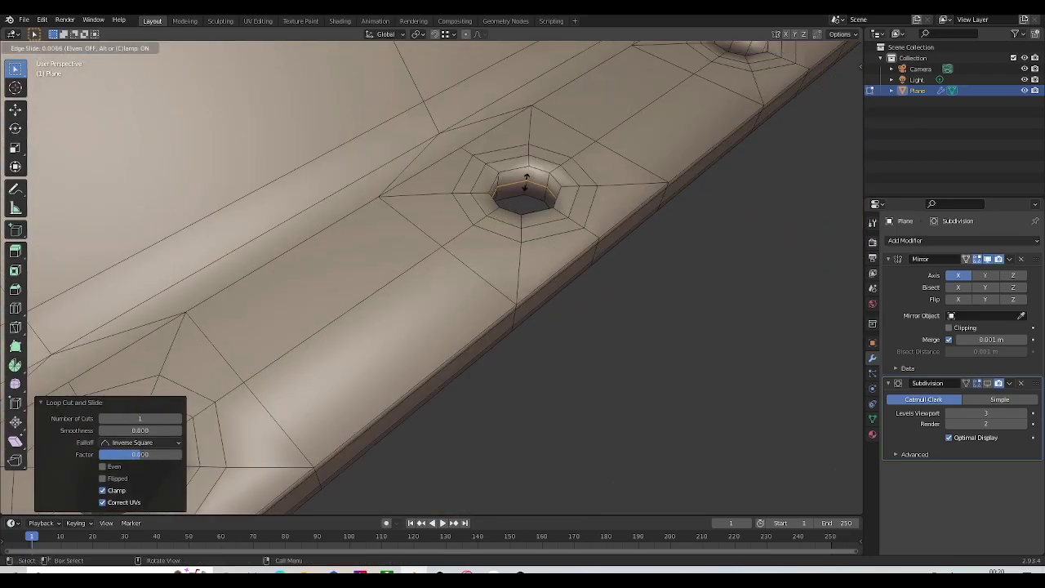
middle_click_drag(612, 139, 492, 233, "shift")
middle_click_drag(650, 135, 529, 275, "shift")
middle_click_drag(522, 225, 518, 173)
scroll(578, 145, "up", 4)
scroll(578, 145, "down", 4)
Step: Select the centre edge loops inside all four rim holes together
key("KP_7")
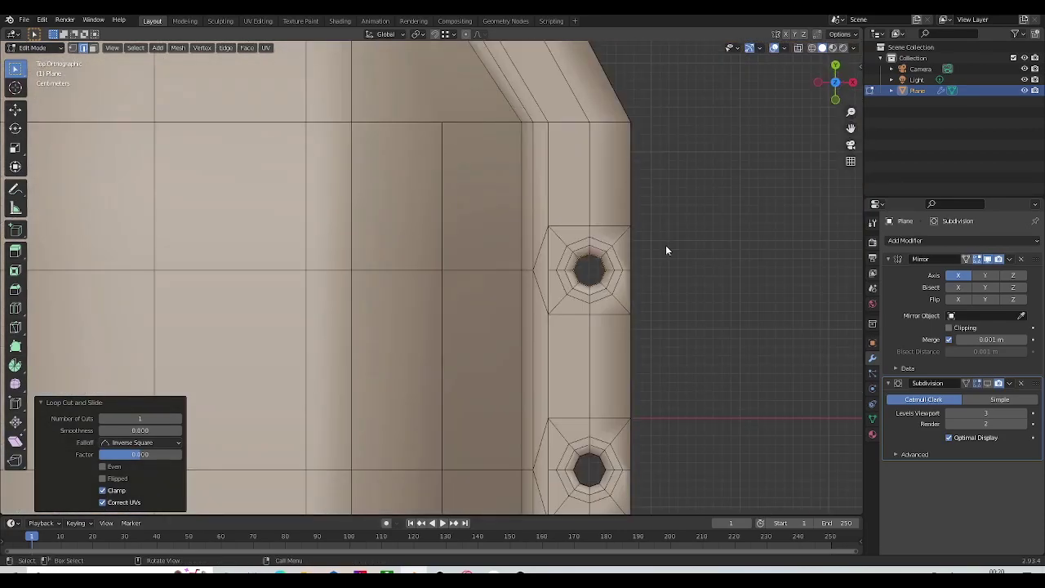
key("alt+z")
middle_click_drag(627, 251, 613, 173, "shift")
key("alt+z")
scroll(699, 234, "down", 3)
middle_click_drag(661, 249, 546, 246)
left_click(508, 364, "alt")
middle_click_drag(534, 322, 513, 317)
scroll(523, 317, "up", 2)
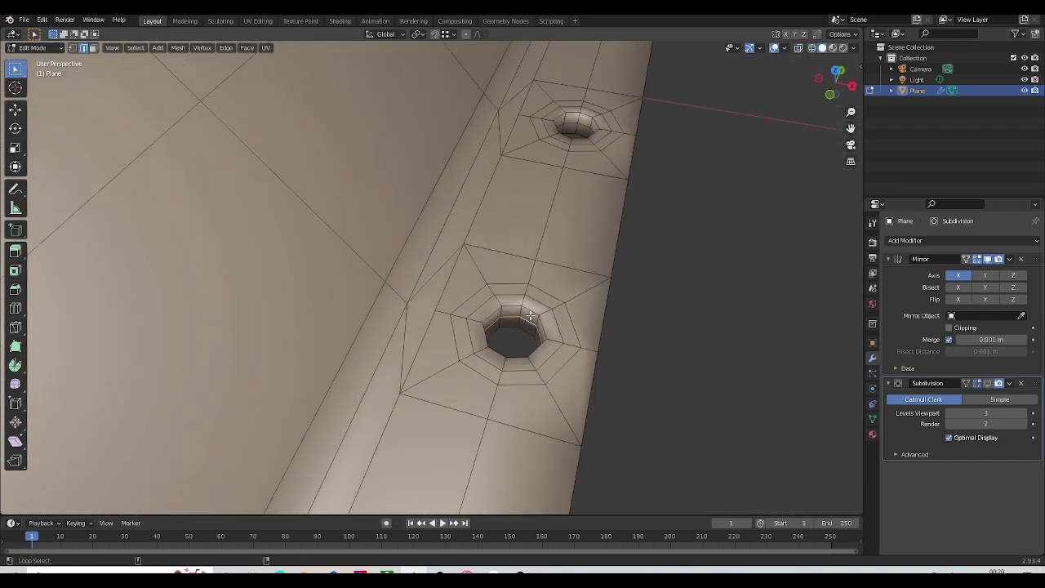
middle_click_drag(591, 163, 542, 265, "shift")
left_click(536, 221, "alt+shift")
middle_click_drag(536, 222, 531, 262)
mouse_move(600, 169)
middle_mouse_down("shift")
mouse_move(527, 230)
mouse_move(569, 158)
mouse_move(583, 164)
middle_mouse_up("shift")
scroll(526, 230, "up", 3)
left_click(578, 178, "alt+shift")
Step: Bevel the selected hole loops with one segment, about 0.008 m wide
scroll(557, 201, "down", 7)
scroll(570, 158, "up", 11)
key("ctrl+b")
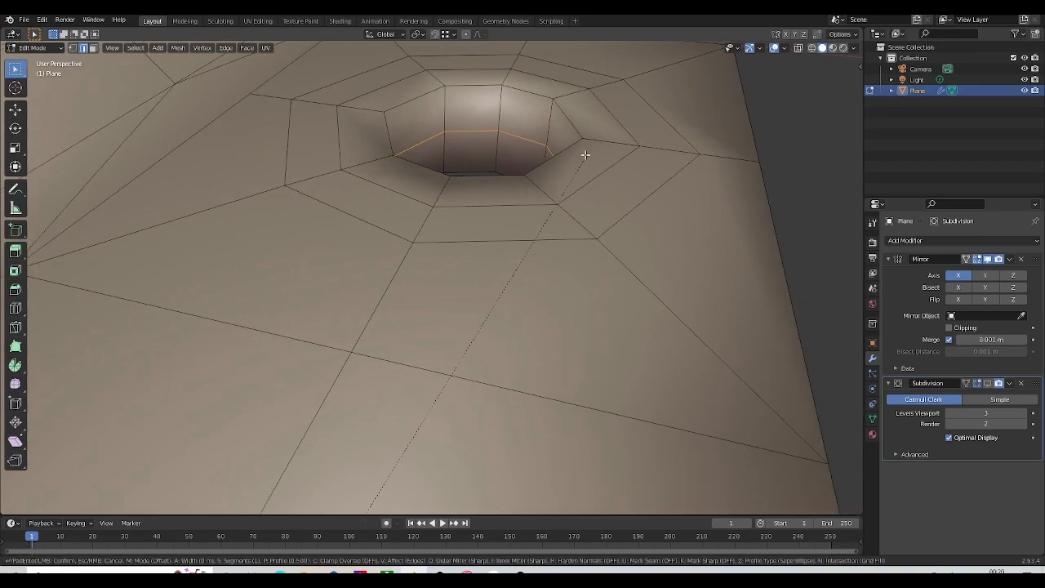
left_click(676, 50)
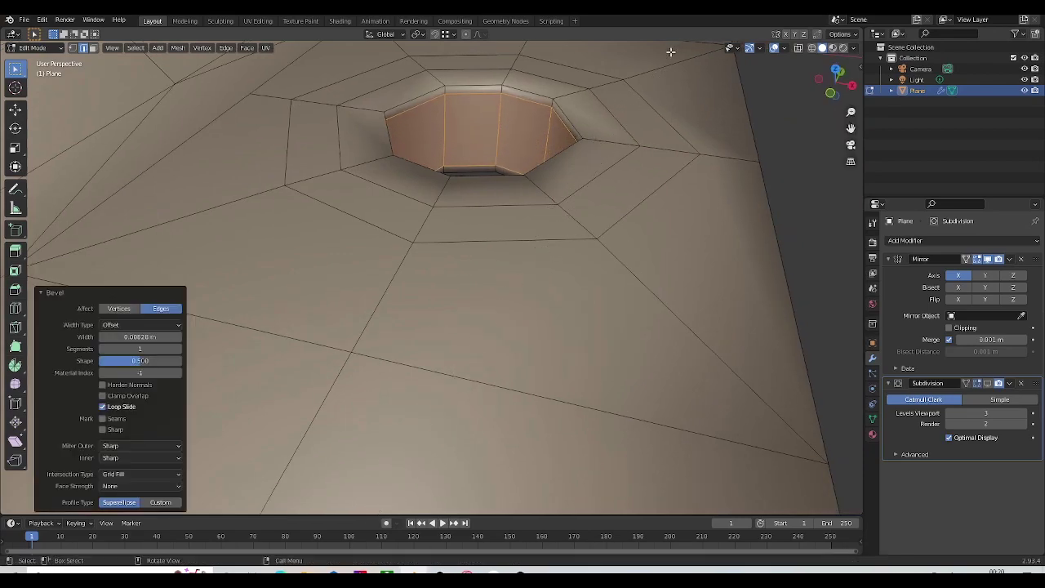
Step: Turn the Subdivision modifier's viewport display back on and examine the roundness of the rim holes in Object Mode
scroll(559, 248, "down", 15)
key("Tab")
middle_click_drag(558, 266, 596, 237, "shift")
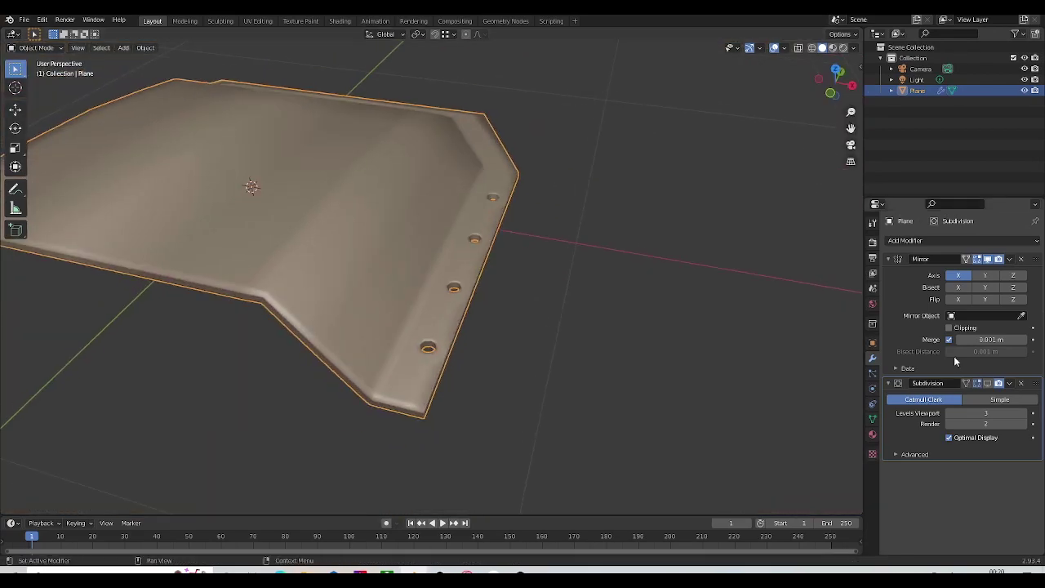
left_click(989, 386)
scroll(450, 280, "up", 8)
middle_click_drag(449, 280, 426, 244, "shift")
scroll(397, 283, "down", 8)
scroll(426, 244, "up", 9)
middle_click_drag(458, 298, 432, 331)
scroll(486, 291, "down", 7)
middle_click_drag(432, 332, 453, 233, "shift")
scroll(451, 269, "up", 2)
middle_click_drag(450, 269, 451, 250)
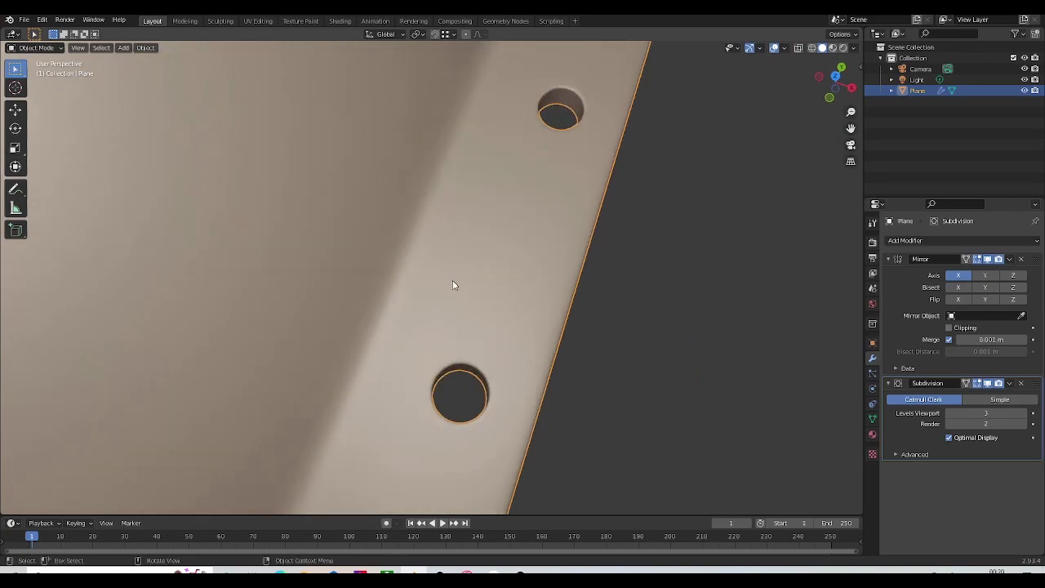
middle_click_drag(447, 457, 456, 284, "shift")
scroll(455, 285, "up", 3)
middle_click_drag(491, 81, 461, 192, "shift")
key("Tab")
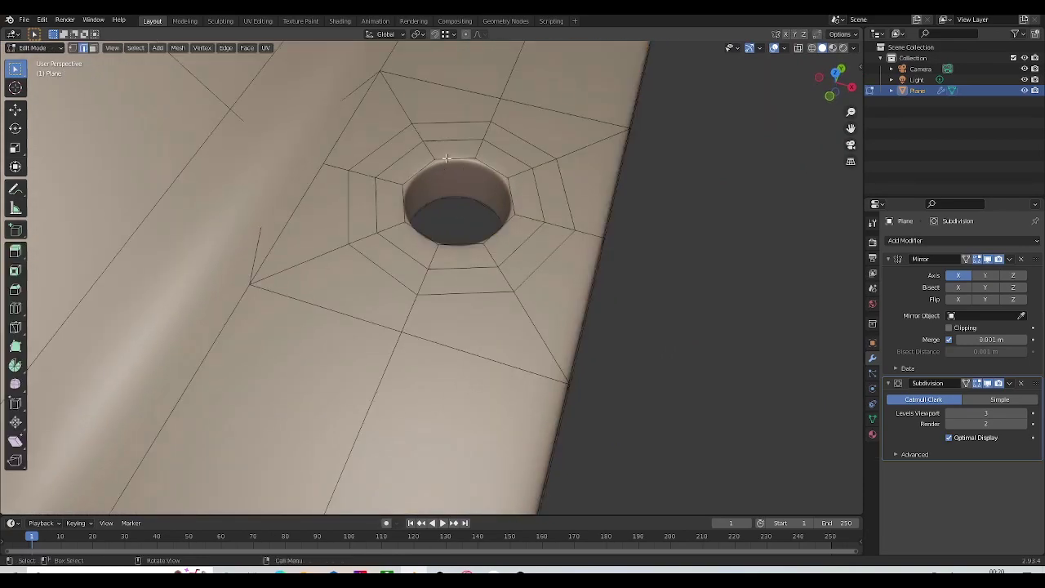
key("Tab")
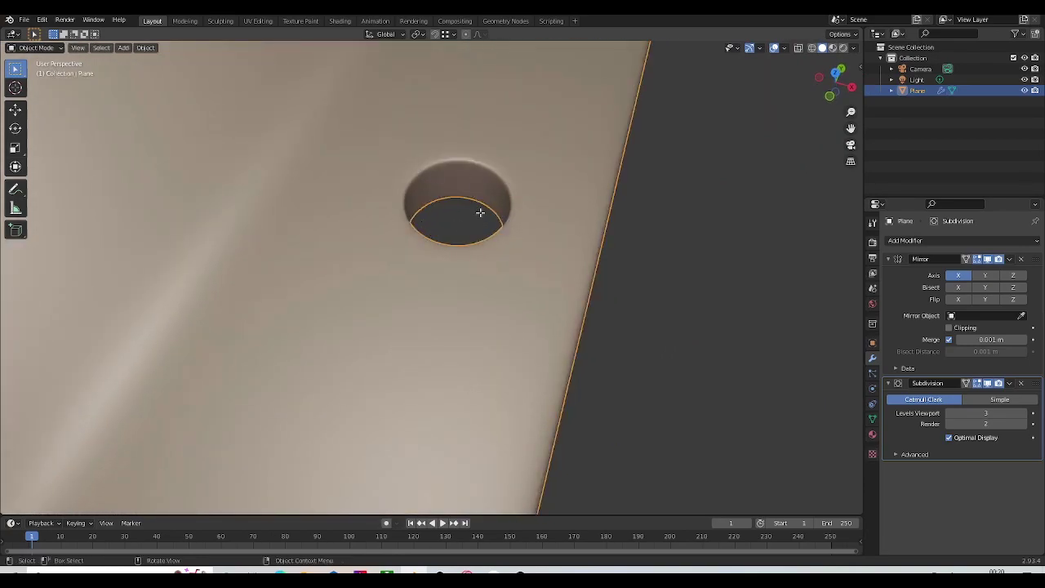
scroll(480, 208, "down", 3)
Step: Select the innermost ring of upper faces around each of the four rim holes
key("Tab")
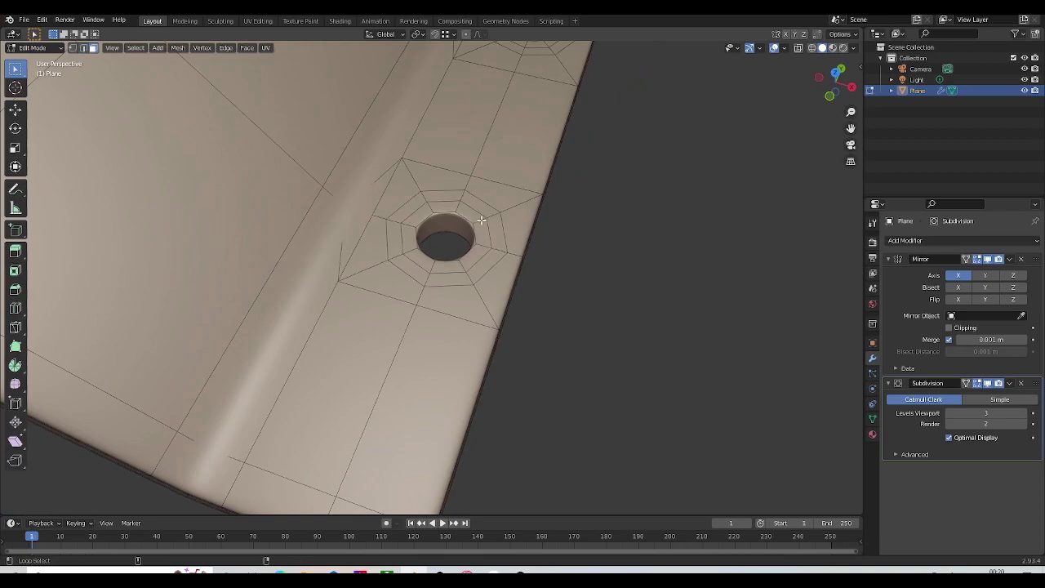
left_click(482, 220, "alt")
scroll(484, 219, "down", 5)
middle_click_drag(500, 205, 456, 274, "shift")
scroll(454, 270, "up", 8)
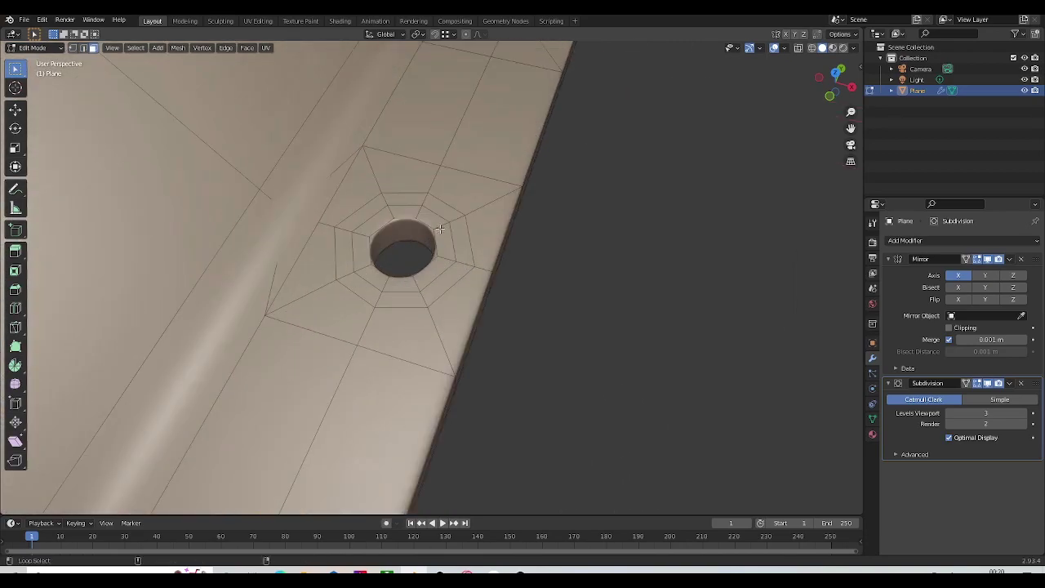
left_click(439, 230, "alt+shift")
scroll(439, 229, "down", 5)
middle_click_drag(517, 108, 446, 338, "shift")
scroll(445, 338, "up", 4)
middle_click_drag(427, 421, 484, 315, "shift")
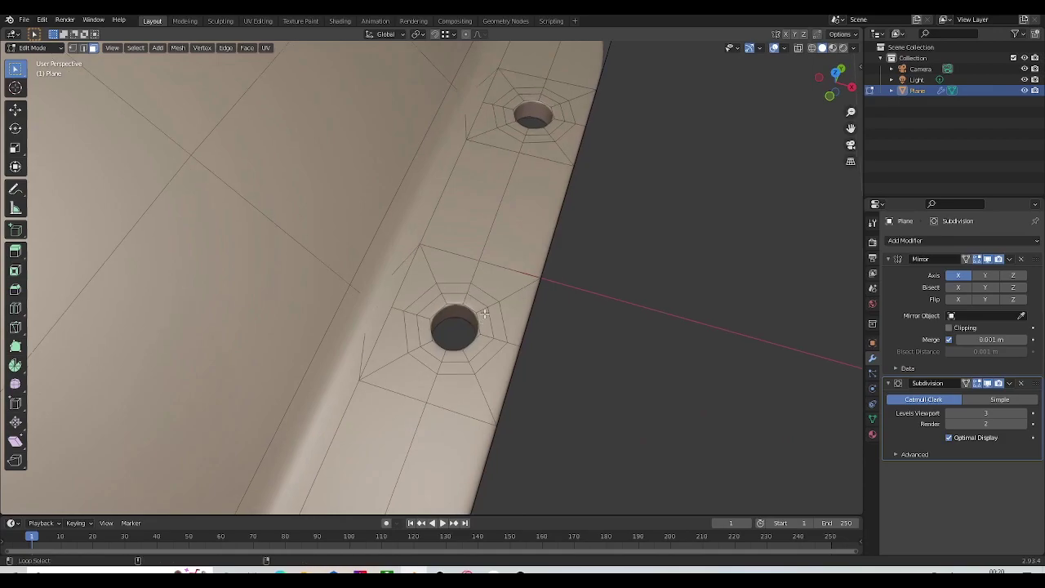
middle_click_drag(548, 168, 567, 315, "shift")
scroll(571, 283, "up", 4)
middle_click_drag(589, 253, 571, 284)
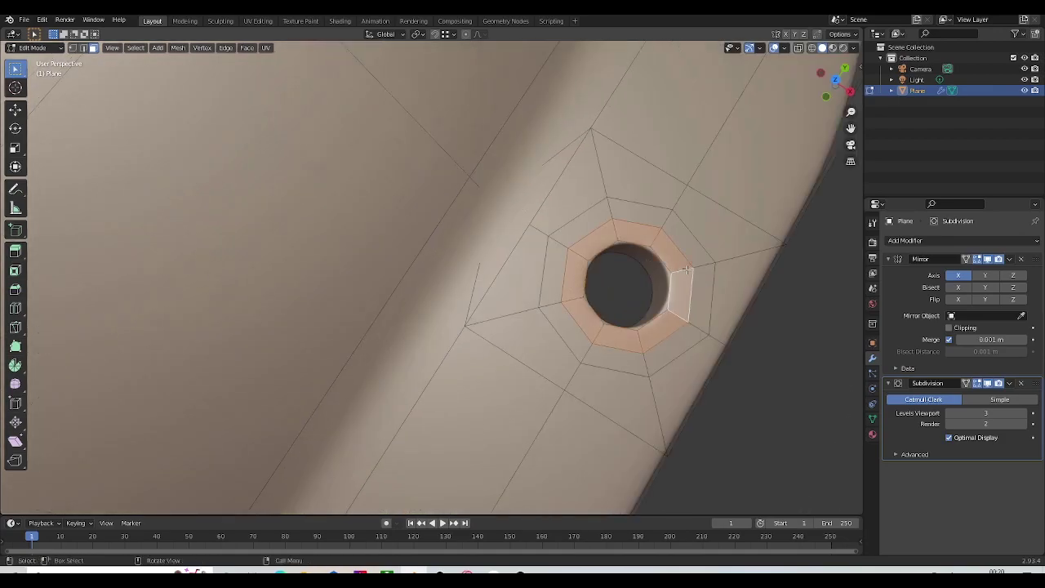
Step: Extrude the selected face rings about 0.004 m along their normal to form raised collars around the holes
scroll(620, 277, "down", 8)
middle_click_drag(474, 343, 495, 257)
scroll(495, 256, "up", 4)
scroll(510, 241, "up", 2)
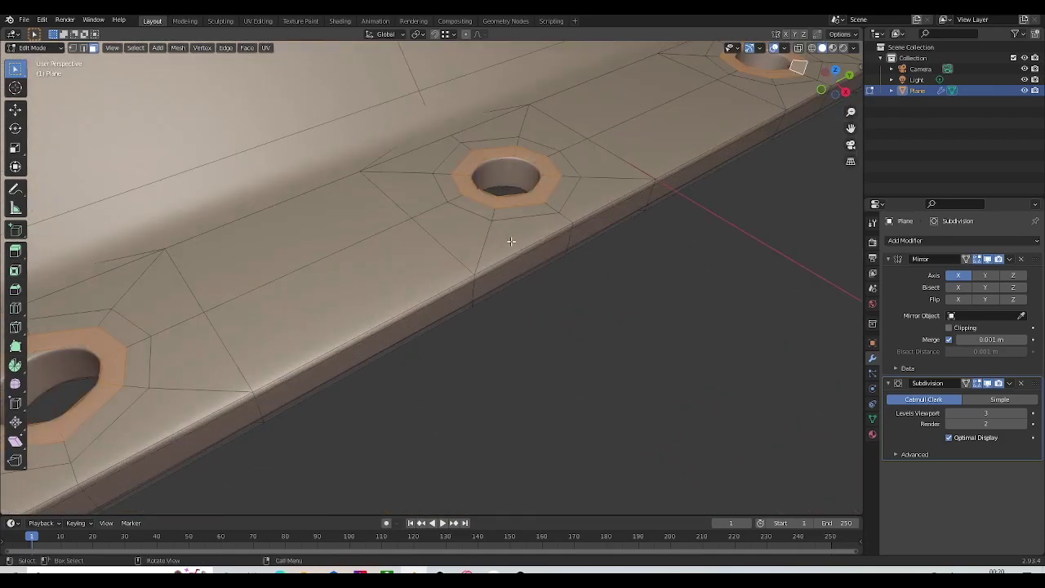
key("e")
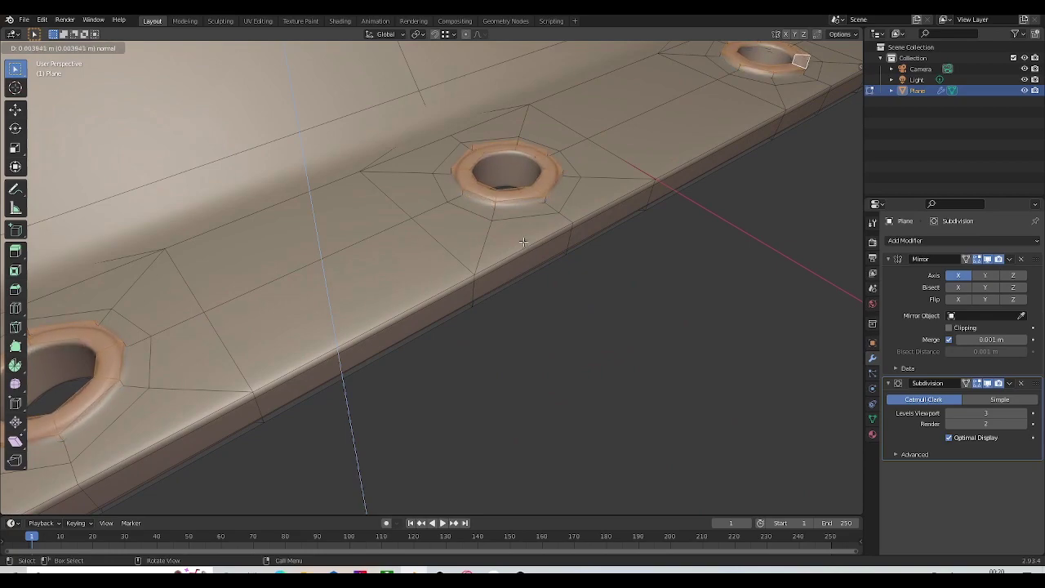
left_click(524, 242)
Step: Examine the raised hole collars and the whole scoop in Object Mode and Edit Mode
key("Tab")
scroll(610, 323, "down", 5)
middle_click_drag(611, 323, 614, 287)
left_click(615, 284)
scroll(601, 291, "down", 4)
middle_click_drag(521, 312, 558, 335)
scroll(532, 329, "down", 3)
middle_click_drag(467, 314, 387, 270)
key("Tab")
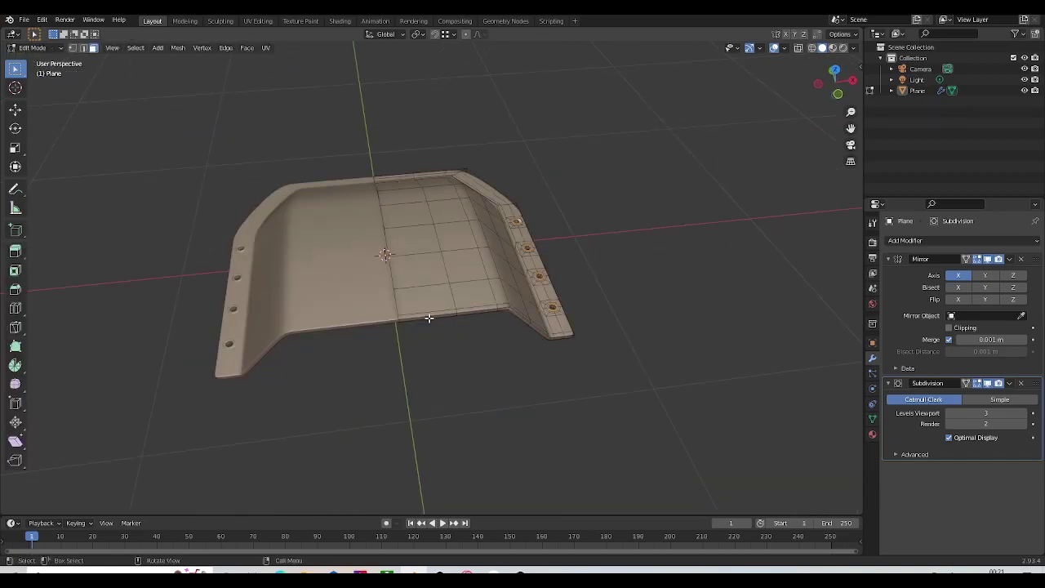
key("Tab")
middle_click_drag(430, 290, 422, 395)
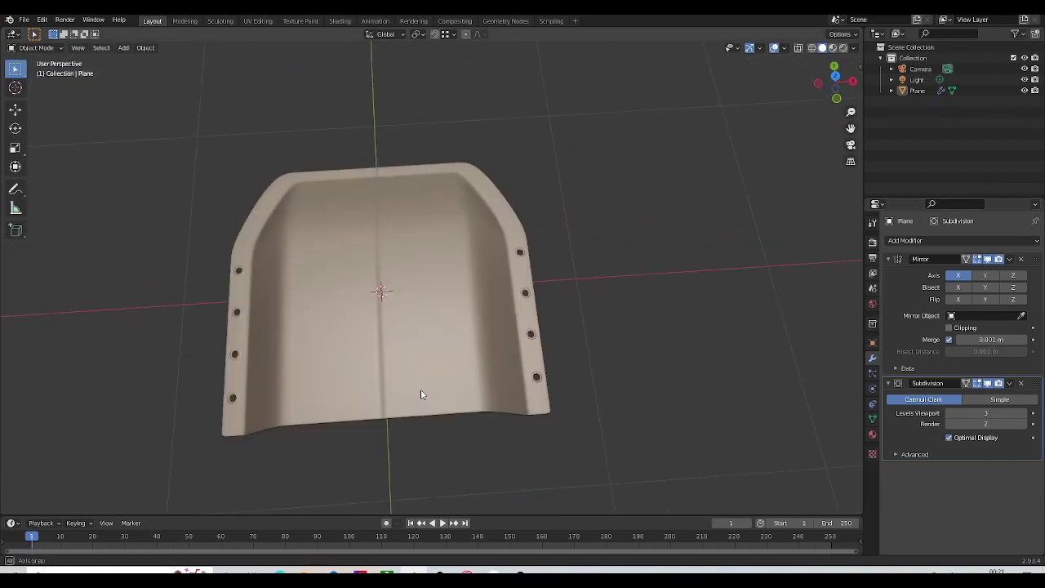
Step: Inspect the scoop's centre seam from the top view and at an angle, in both Object Mode and Edit Mode
key("KP_7")
middle_click_drag(427, 276, 462, 242, "shift")
scroll(413, 297, "up", 2)
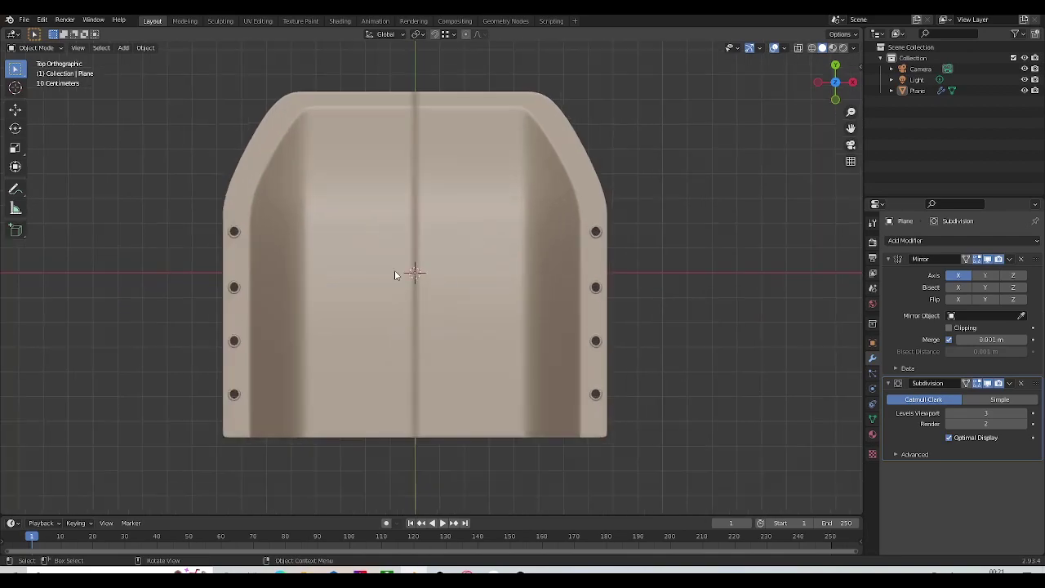
key("Tab")
middle_click_drag(401, 193, 336, 236)
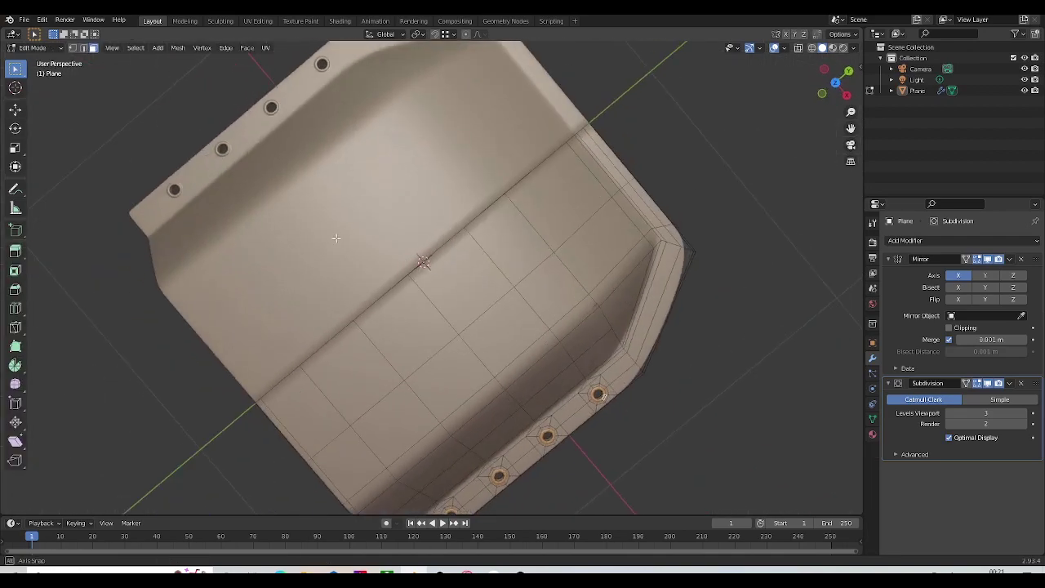
middle_click_drag(708, 325, 606, 266)
middle_click_drag(693, 279, 534, 294)
scroll(510, 251, "up", 3)
key("grave")
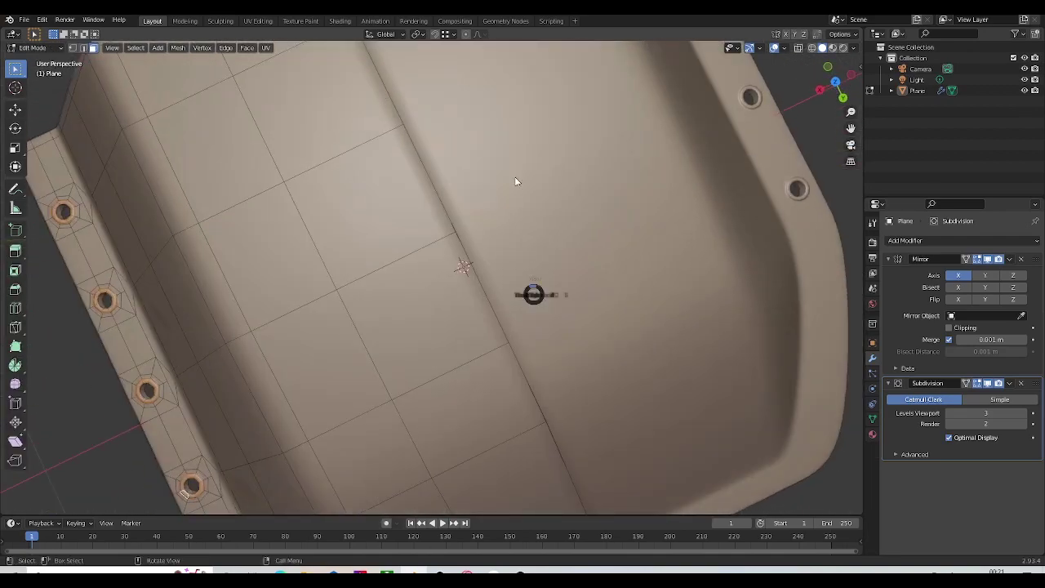
left_click(514, 176)
middle_click_drag(460, 250, 528, 163, "shift")
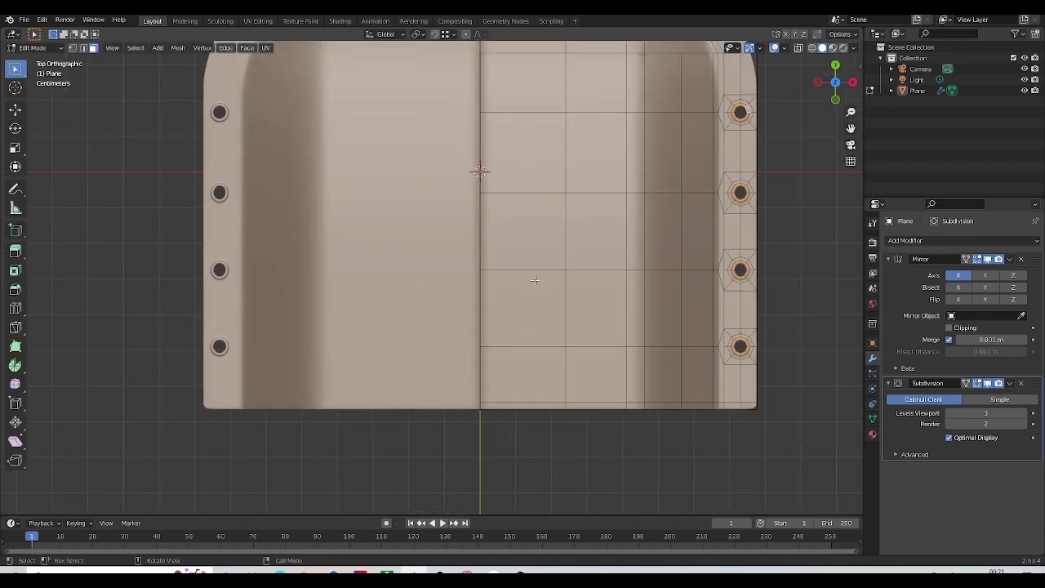
key("Tab")
middle_click_drag(535, 263, 538, 235)
scroll(539, 235, "up", 4)
left_click(635, 259)
key("Tab")
middle_click_drag(624, 255, 527, 319)
scroll(553, 158, "down", 4)
scroll(526, 258, "down", 3)
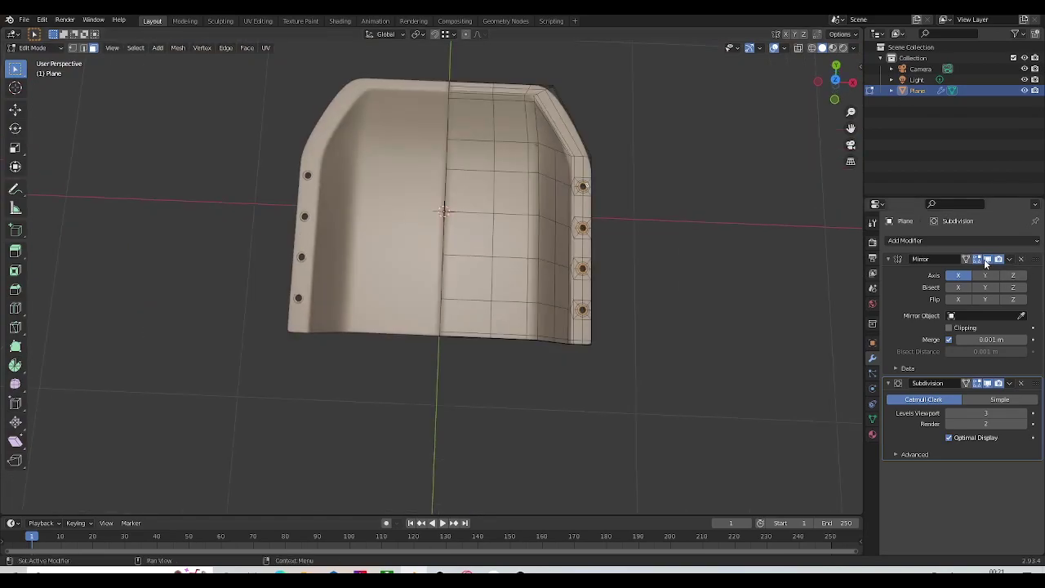
Step: Apply the Mirror modifier to the scoop and inspect the centre seam's geometry in wireframe
key("Tab")
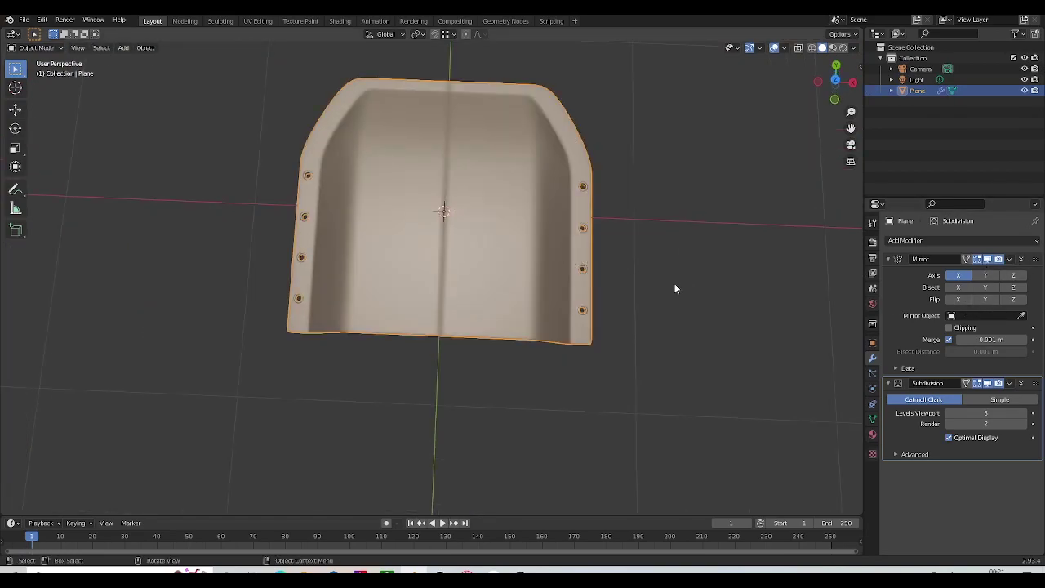
key("ctrl+a")
scroll(473, 325, "up", 4)
key("Tab")
mouse_move(467, 325)
middle_mouse_down()
mouse_move(470, 273)
mouse_move(497, 327)
middle_mouse_up()
scroll(473, 261, "up", 3)
key("z")
scroll(477, 282, "down", 1)
scroll(497, 326, "up", 3)
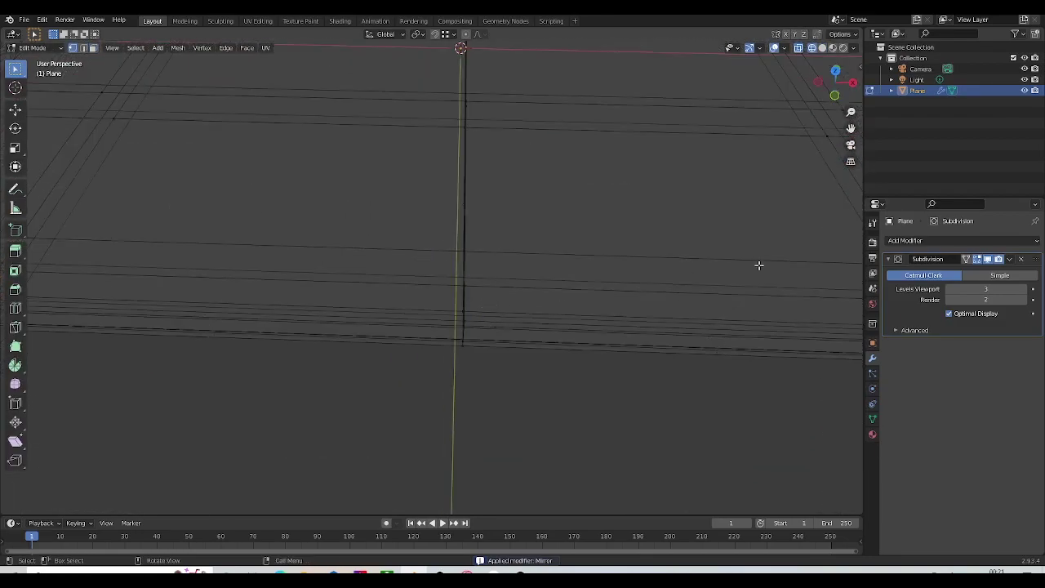
Step: Return to solid shading and check the crease along the joined scoop's centre seam in Object Mode and Edit Mode
key("Tab")
scroll(663, 275, "down", 4)
key("Tab")
key("m")
key("z")
mouse_move(663, 276)
middle_mouse_down()
mouse_move(661, 313)
mouse_move(449, 381)
middle_mouse_up()
scroll(662, 314, "down", 5)
scroll(449, 381, "up", 4)
key("Tab")
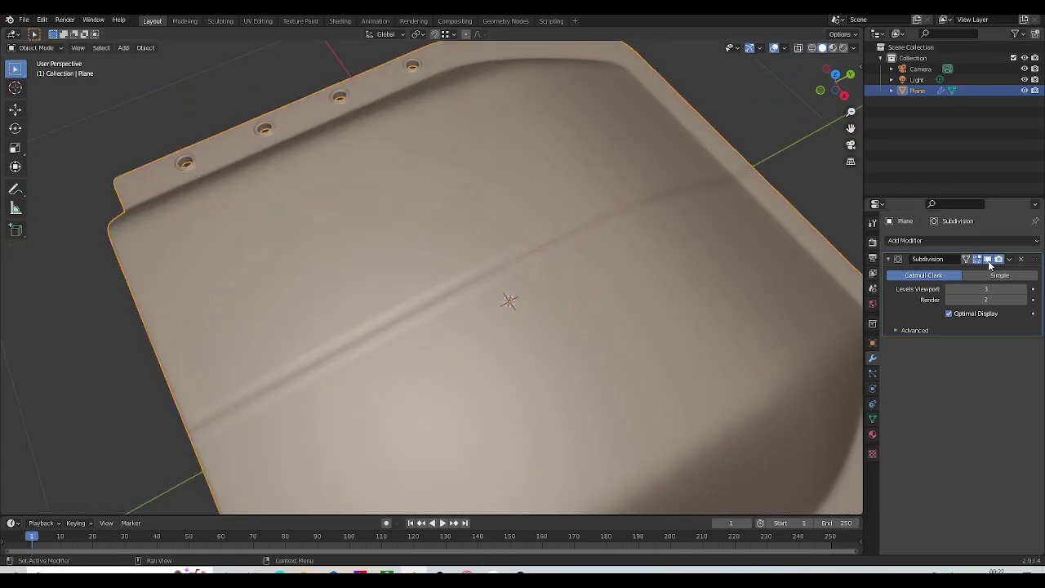
key("Tab")
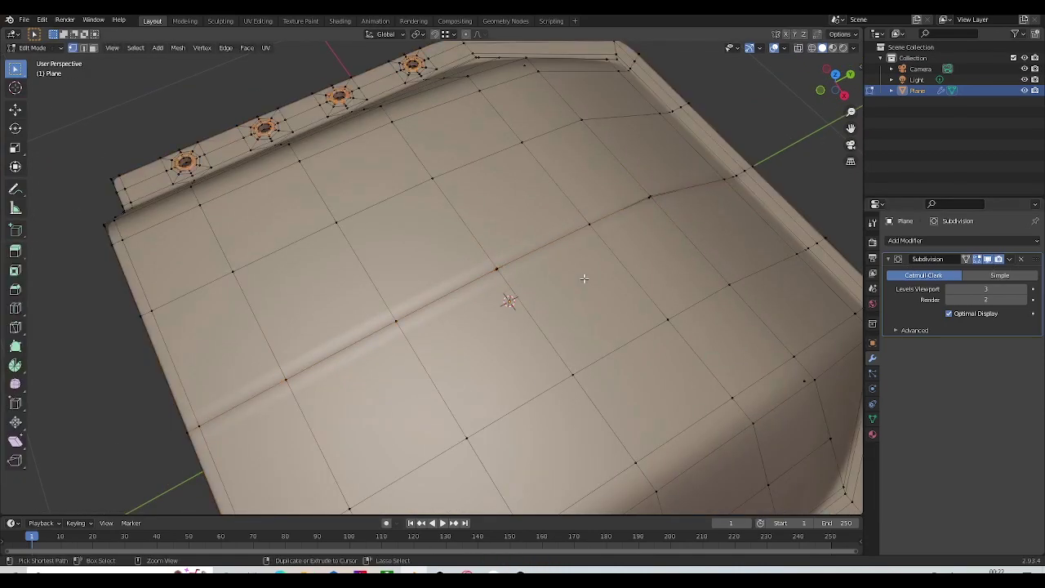
key("Tab")
scroll(620, 286, "down", 4)
middle_click_drag(620, 287, 676, 276)
scroll(618, 292, "up", 4)
key("Tab")
key("3")
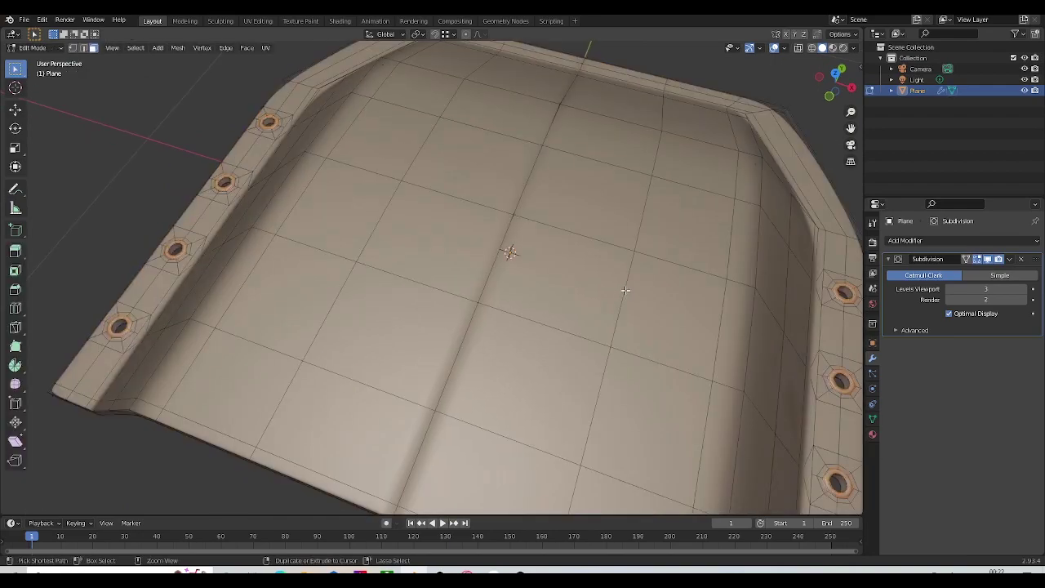
Step: Undo the application of the Mirror modifier
key("ctrl+z")
key("ctrl+z")
key("ctrl+z")
middle_click_drag(587, 287, 553, 284)
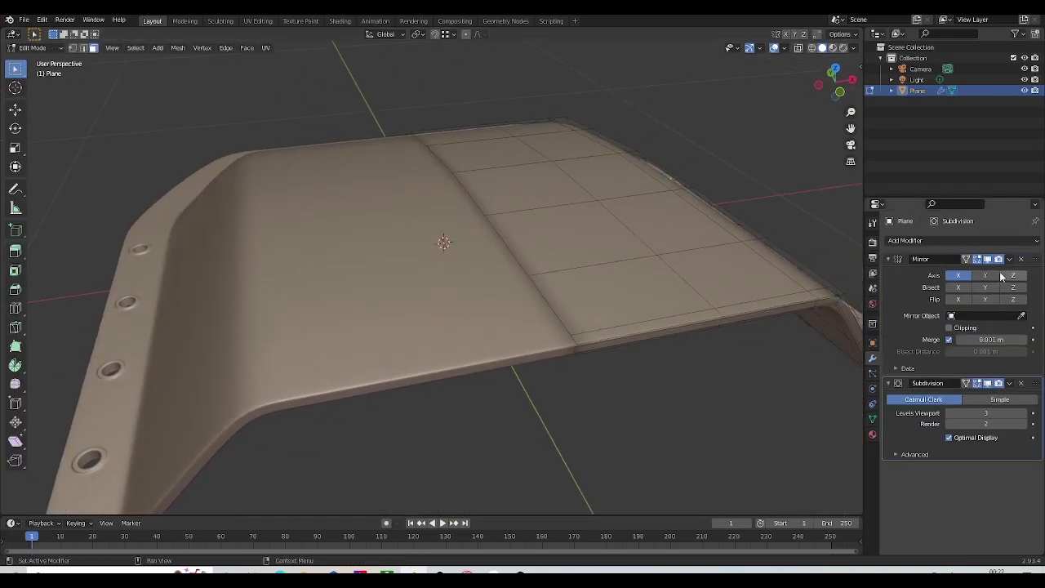
Step: Turn off the Mirror modifier's viewport display to expose the end faces along the scoop's centre seam
left_click(988, 261)
middle_click_drag(677, 348, 555, 333)
middle_click_drag(555, 333, 580, 272, "shift")
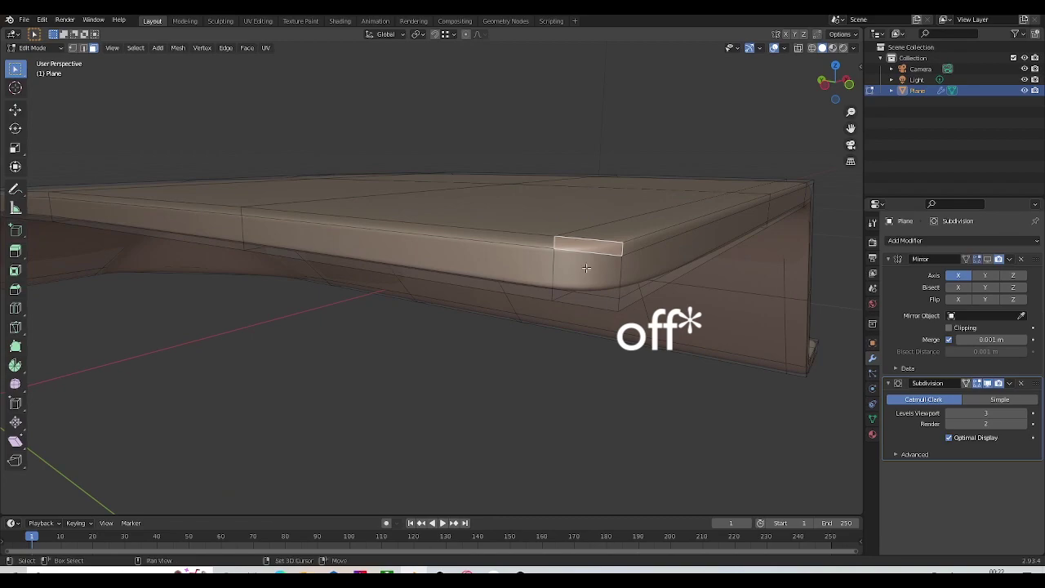
Step: Select the full strip of end faces along the scoop's centre seam, at both thickness edges and both ends, and delete those faces
left_click(585, 267, "shift")
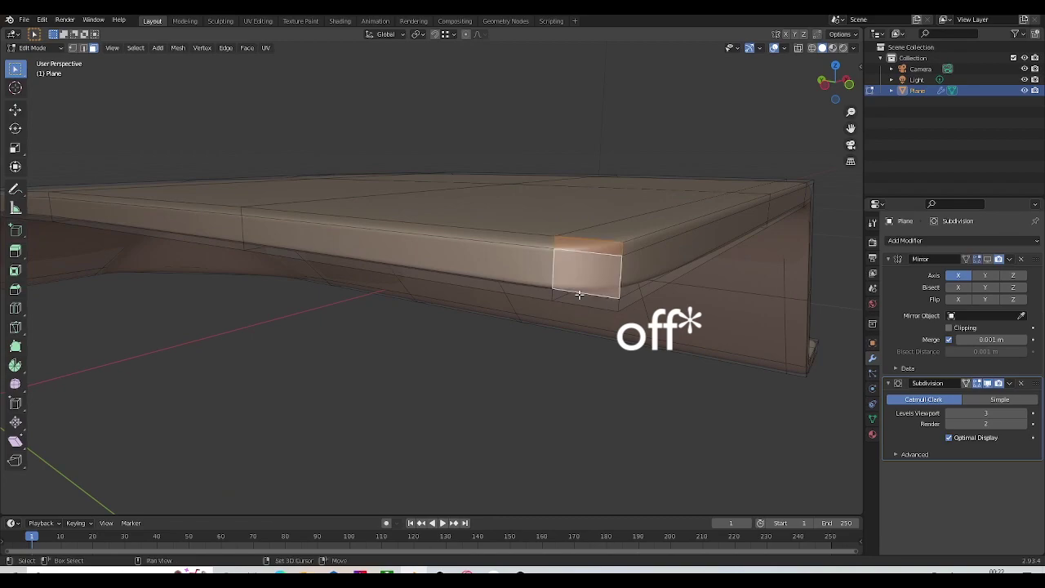
left_click(554, 242, "alt+shift")
left_click(553, 243)
left_click(586, 251)
scroll(429, 260, "down", 4)
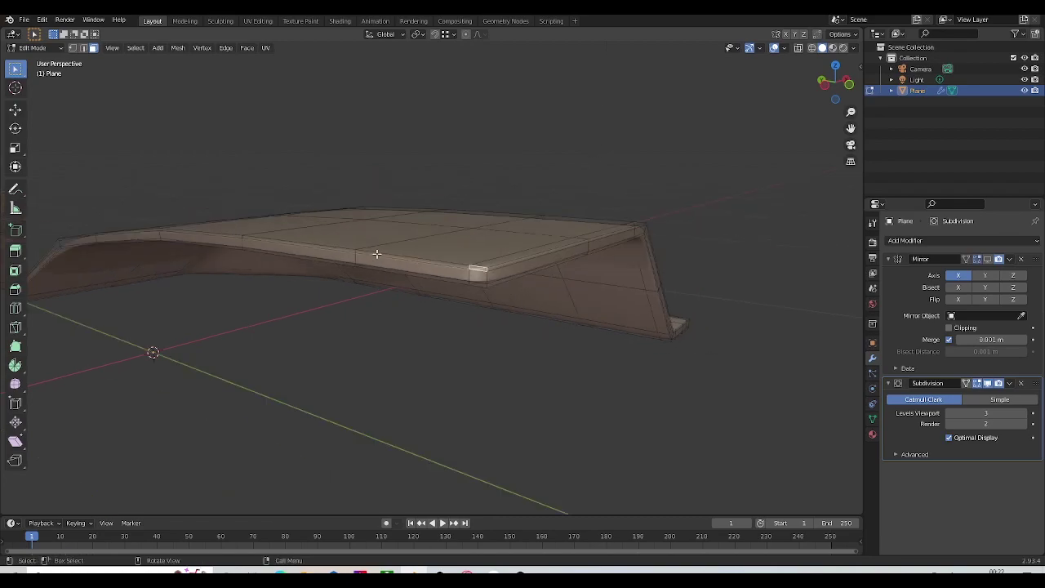
middle_click_drag(176, 269, 269, 315)
scroll(268, 315, "down", 3)
middle_click_drag(392, 257, 455, 236)
scroll(377, 277, "up", 5)
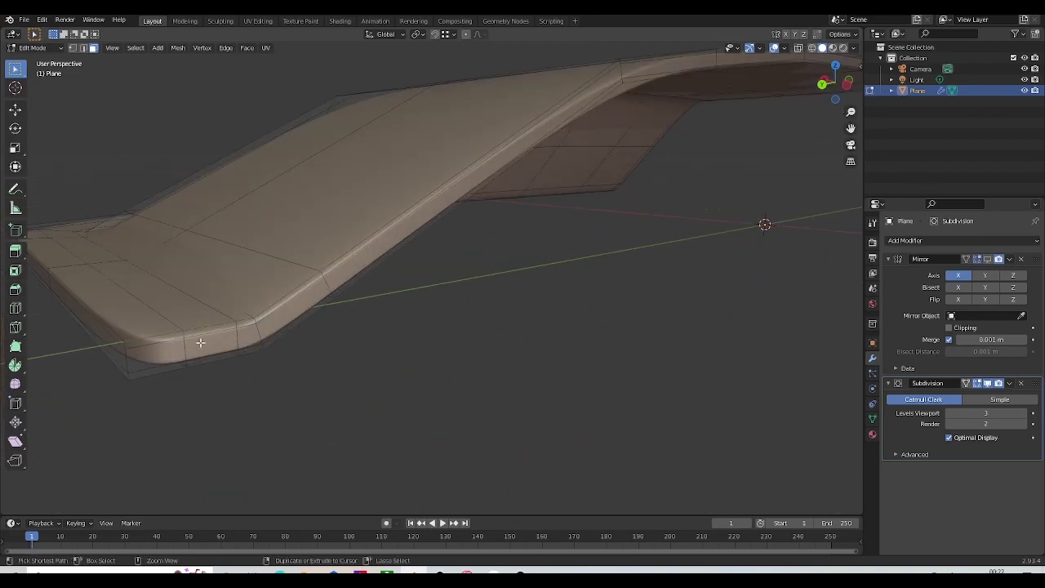
left_click(170, 337, "ctrl+shift")
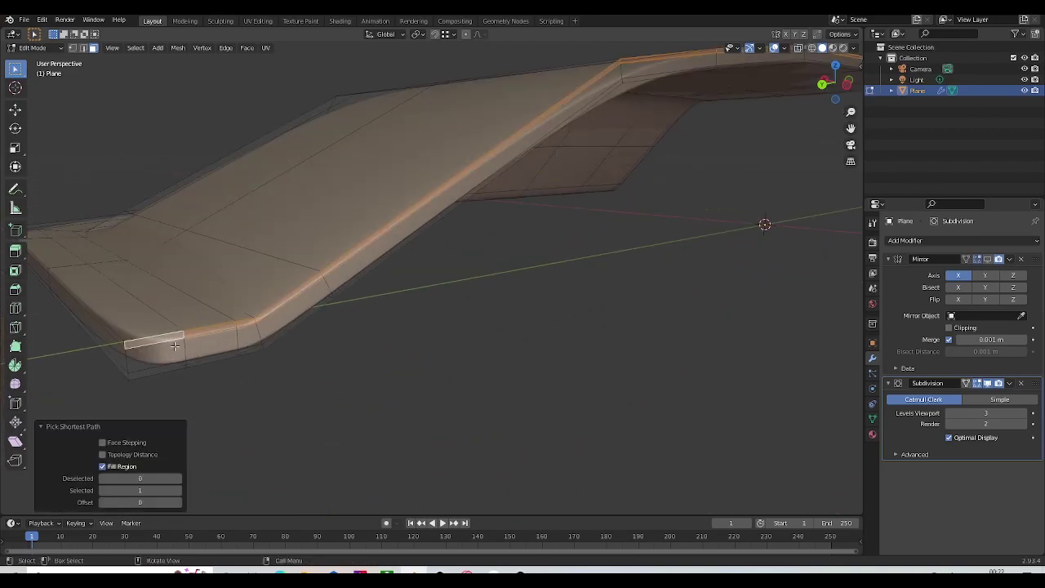
left_click(175, 348, "shift")
scroll(373, 335, "down", 5)
middle_click_drag(374, 335, 566, 345)
scroll(566, 346, "up", 5)
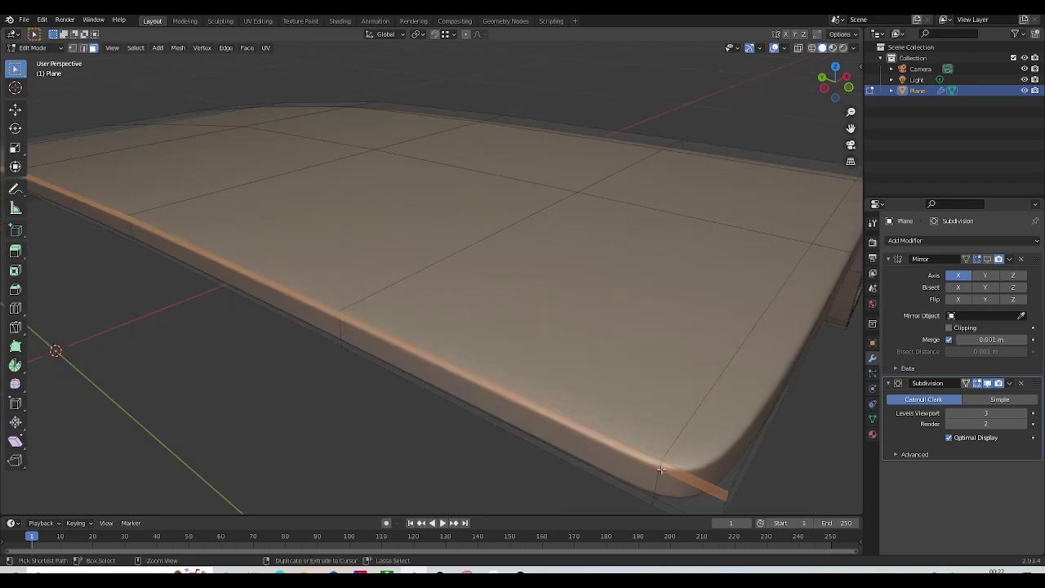
left_click(672, 493, "ctrl+shift")
middle_click_drag(581, 434, 667, 278)
left_click(677, 287, "shift")
scroll(409, 308, "down", 5)
middle_click_drag(367, 310, 492, 280)
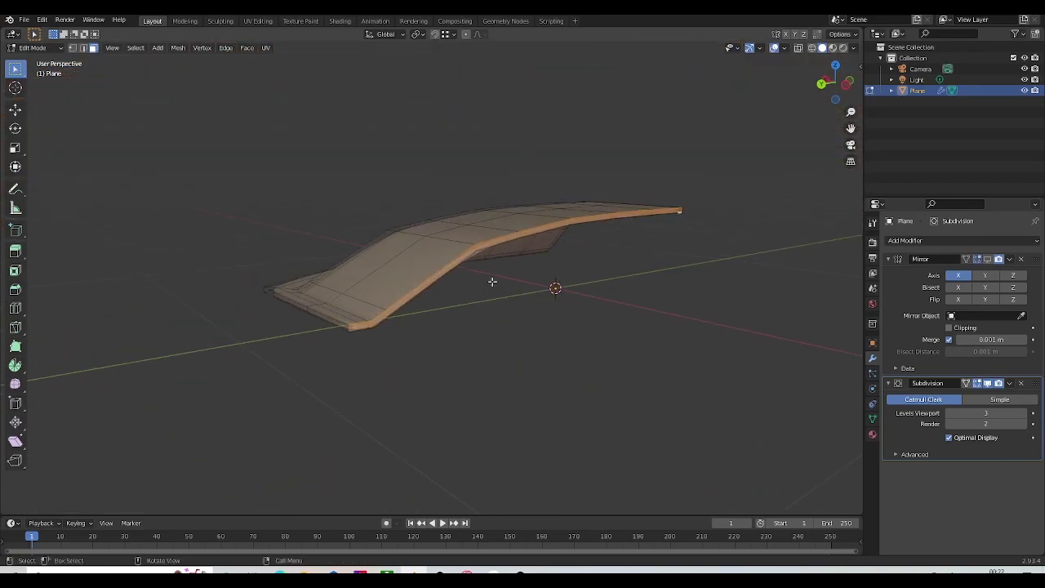
scroll(391, 335, "up", 6)
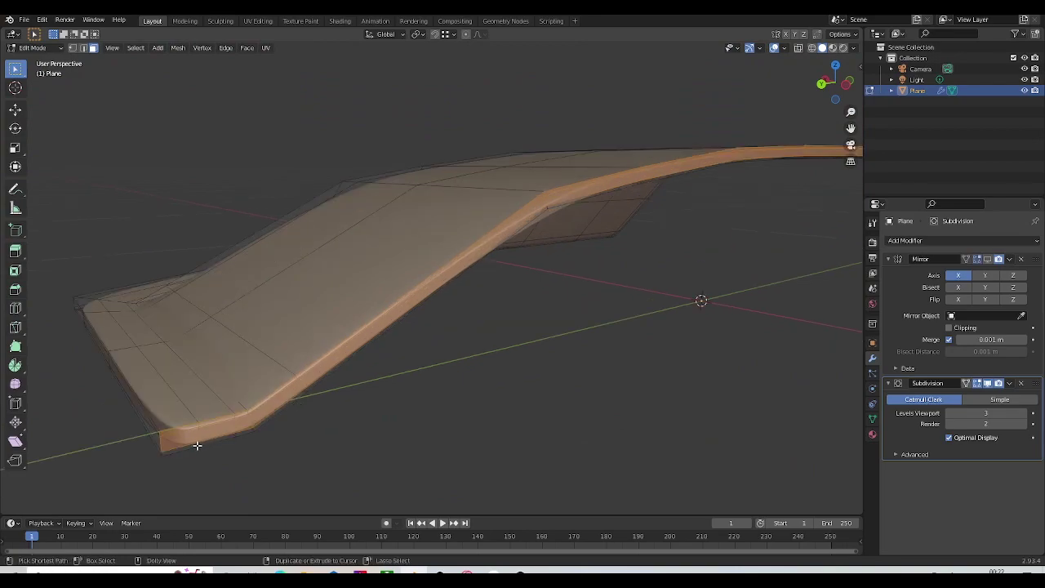
left_click(197, 445, "ctrl+shift")
middle_click_drag(253, 433, 389, 340, "shift")
key("x")
left_click(482, 235)
Step: Turn the Mirror modifier's viewport display back on and return to Object Mode
scroll(457, 273, "down", 3)
middle_click_drag(600, 285, 670, 309)
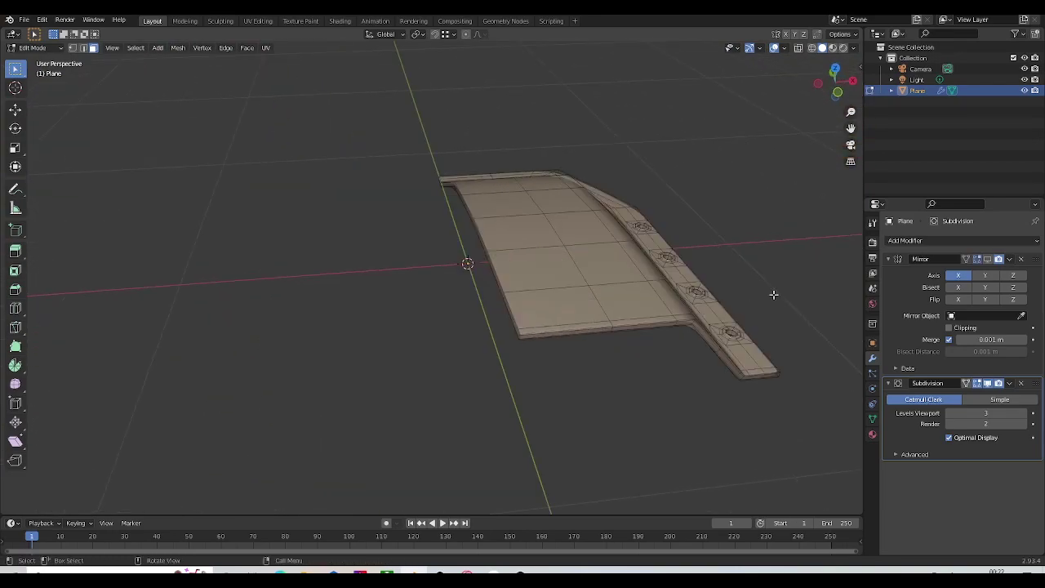
left_click(987, 258)
scroll(555, 343, "up", 3)
key("Tab")
Step: Examine the joined scoop and its centre seam from the back, from above and at close range
scroll(557, 336, "down", 1)
middle_click_drag(556, 336, 333, 371)
scroll(527, 333, "down", 3)
key("ctrl+KP_1")
scroll(466, 136, "down", 1)
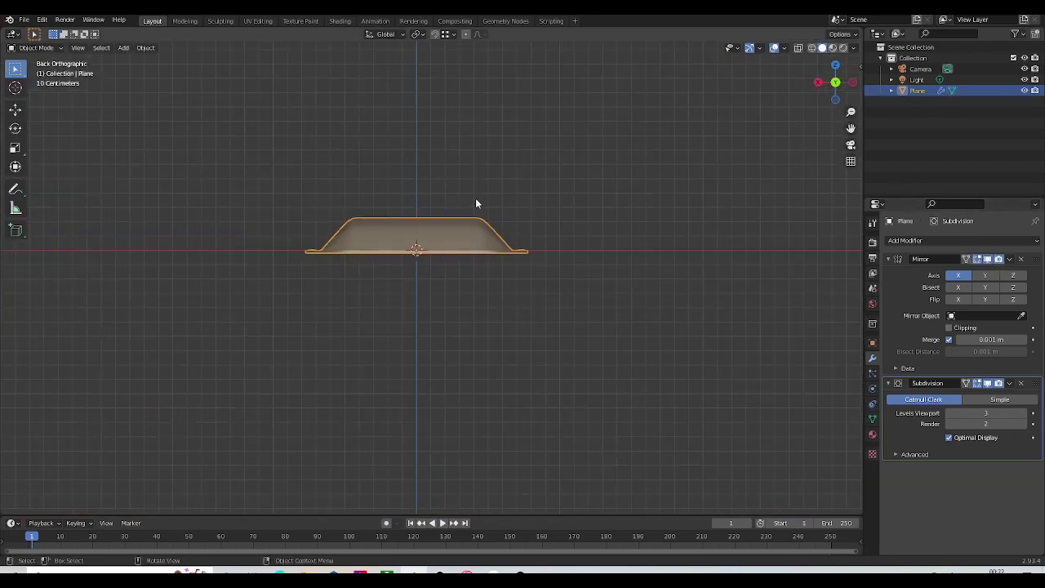
middle_click_drag(475, 186, 481, 310)
scroll(490, 155, "up", 1)
key("KP_7")
scroll(562, 254, "up", 3)
middle_click_drag(541, 272, 515, 171)
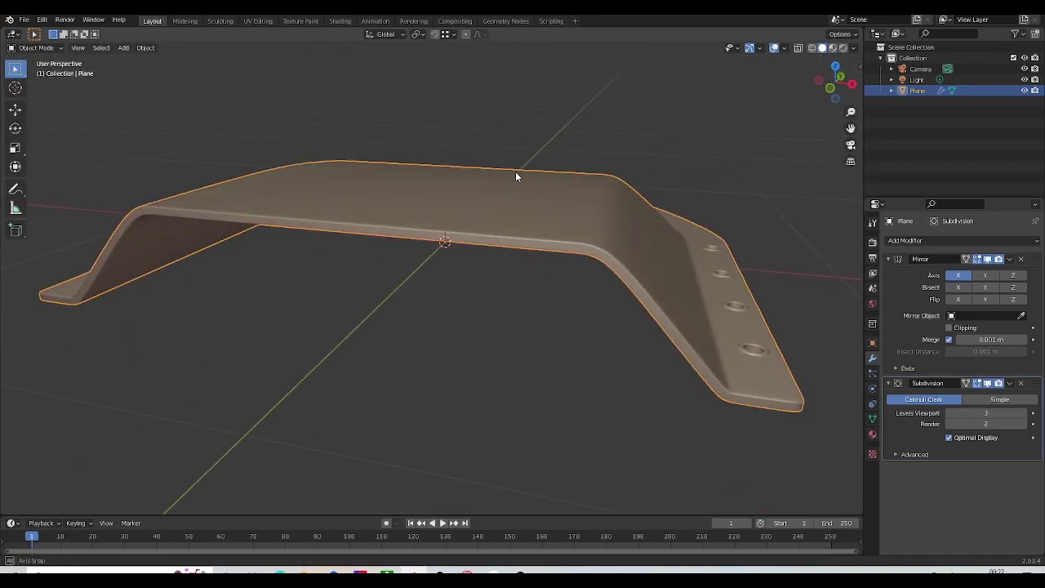
scroll(569, 209, "up", 3)
middle_click_drag(587, 182, 465, 259)
key("KP_7")
scroll(587, 172, "down", 2)
scroll(586, 172, "down", 2)
scroll(498, 268, "up", 5)
Step: In Edit Mode, select the four top-surface faces at the scoop's sloped end beside the centre seam and extrude them inward about 0.014 m
key("Tab")
middle_click_drag(504, 359, 467, 258, "shift")
left_click_drag(479, 265, 481, 265)
scroll(482, 255, "down", 5)
middle_click_drag(482, 255, 525, 229)
scroll(506, 238, "up", 6)
scroll(525, 228, "up", 3)
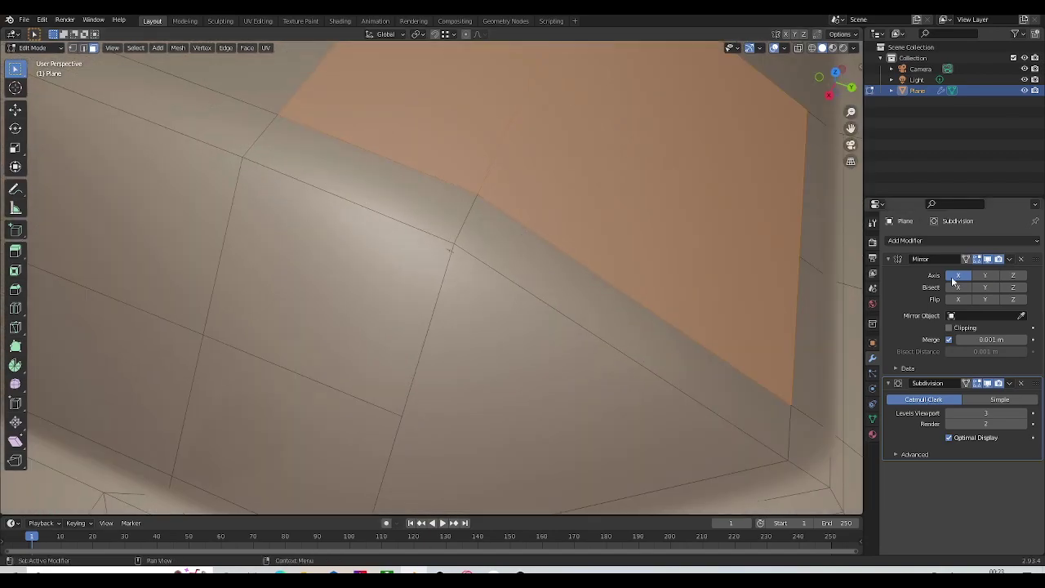
left_click(987, 386)
left_click(988, 386)
scroll(555, 188, "down", 6)
middle_click_drag(555, 188, 685, 96)
middle_click_drag(608, 121, 607, 200, "shift")
middle_click_drag(607, 200, 485, 231)
scroll(508, 222, "up", 3)
scroll(575, 222, "down", 3)
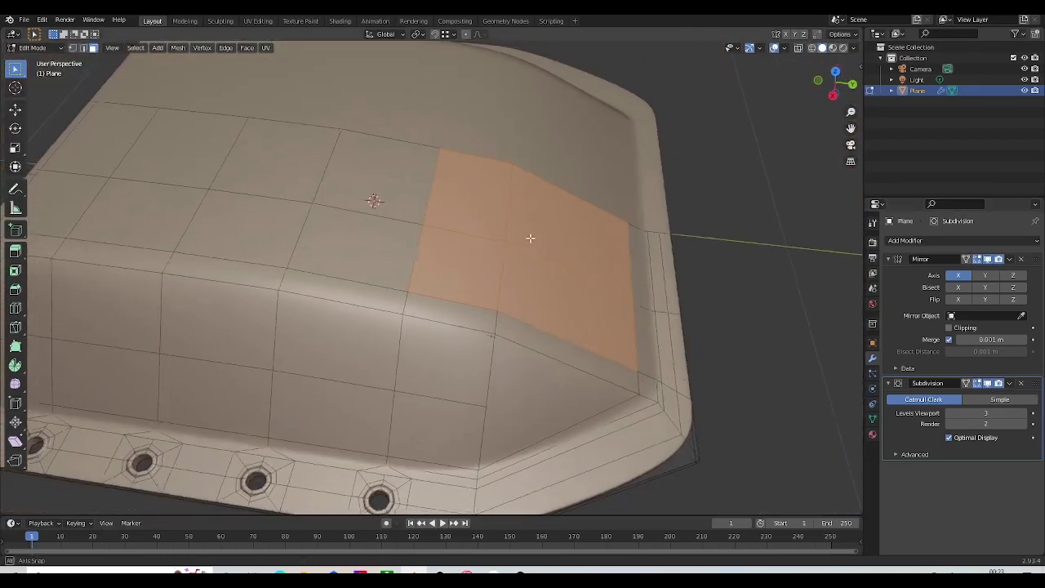
scroll(540, 221, "up", 1)
key("e")
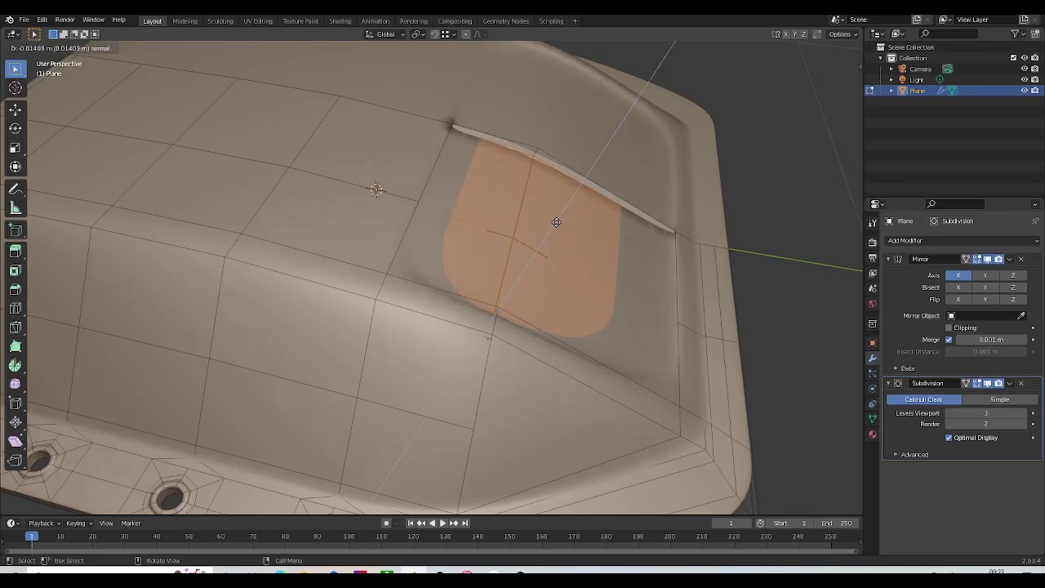
left_click(556, 222)
scroll(569, 236, "down", 2)
scroll(505, 233, "up", 4)
mouse_move(573, 237)
middle_mouse_down()
mouse_move(504, 233)
mouse_move(578, 237)
middle_mouse_up()
key("ctrl+z")
key("ctrl+z")
key("ctrl+z")
Step: Hide the Mirror and Subdivision results to expose the recess's wall faces along the centre seam, delete them, and show the subdivision again
scroll(583, 205, "up", 5)
middle_click_drag(514, 140, 552, 145)
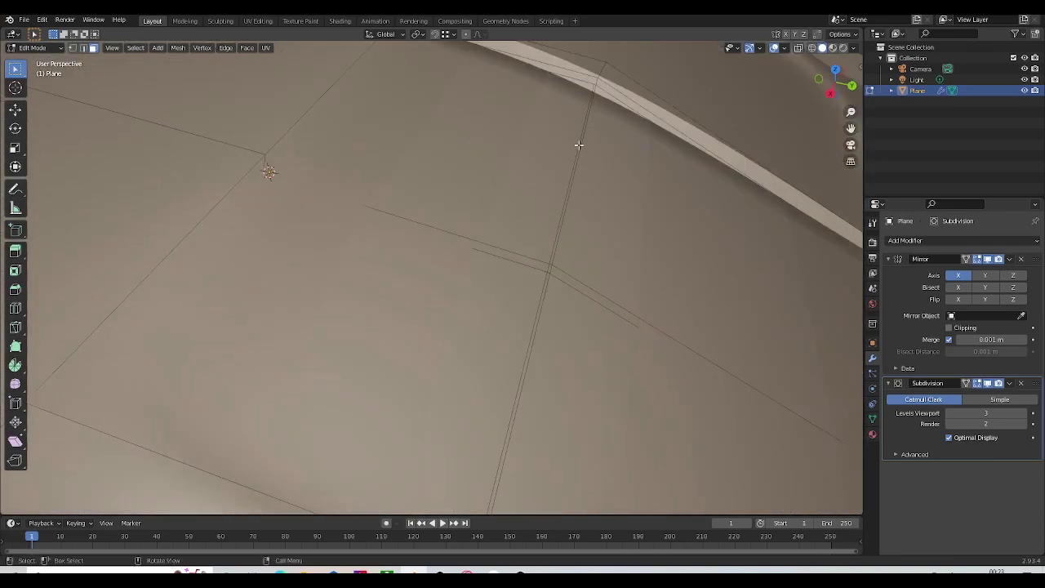
left_click(989, 260)
middle_click_drag(544, 200, 527, 285, "shift")
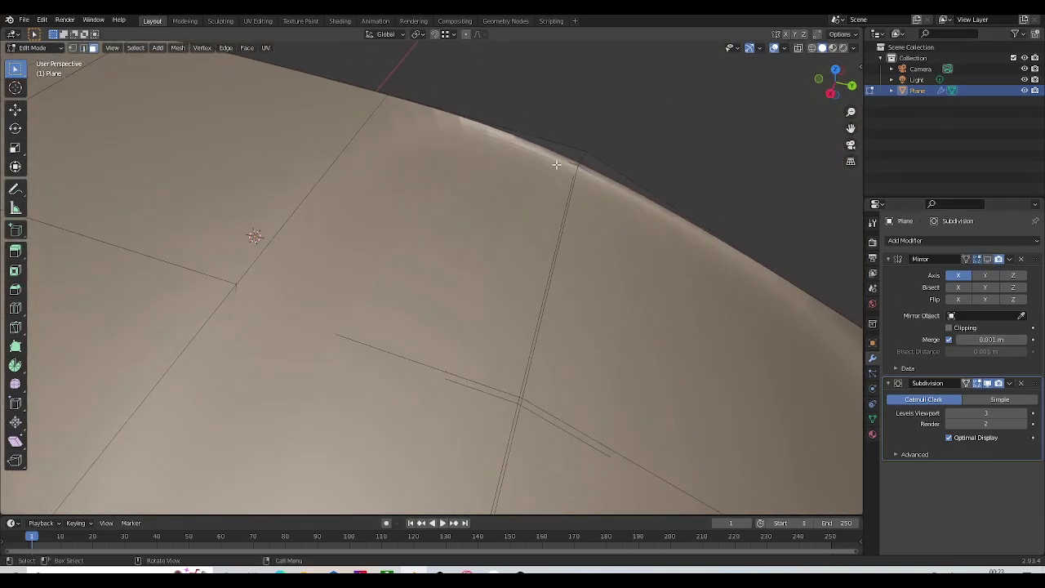
left_click(987, 385)
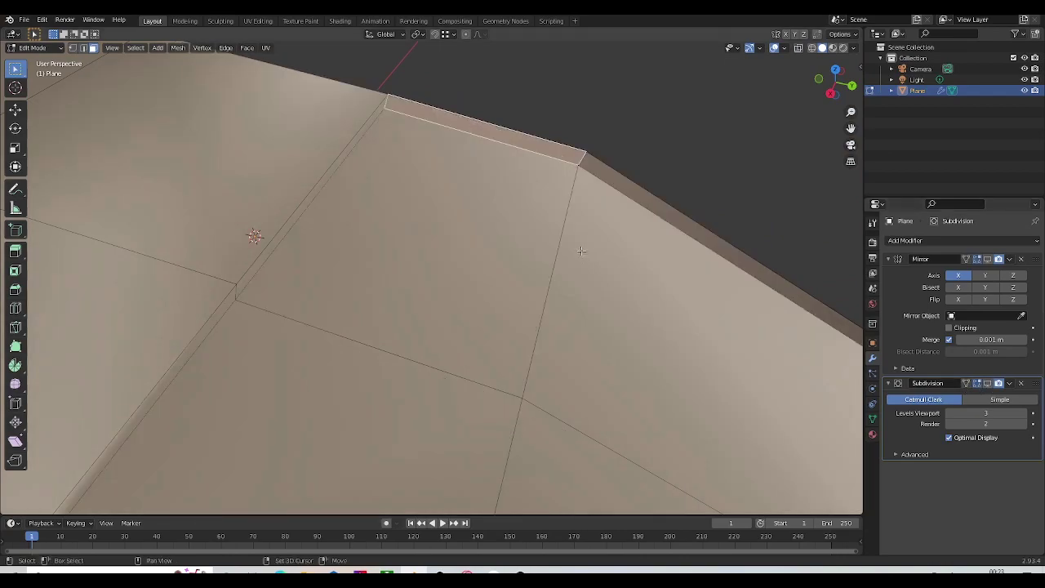
left_click(629, 193, "shift")
scroll(644, 233, "down", 2)
scroll(606, 290, "up", 1)
middle_click_drag(790, 344, 631, 283, "shift")
middle_click_drag(660, 265, 643, 321)
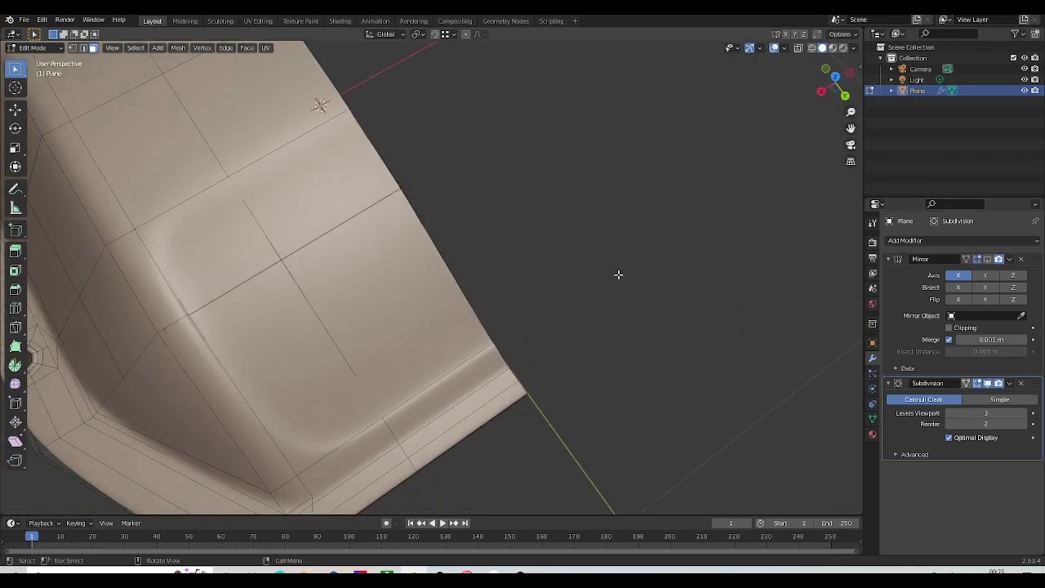
scroll(618, 275, "down", 5)
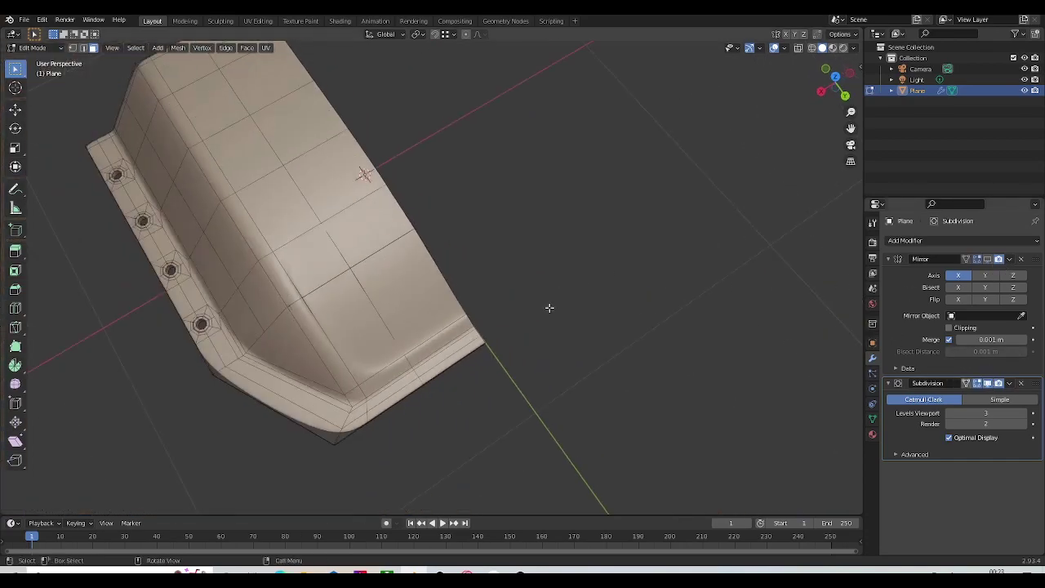
Step: Turn the Mirror modifier's viewport display back on and inspect the full-width recess in Object Mode
left_click(990, 260)
key("Tab")
scroll(396, 245, "up", 3)
middle_click_drag(421, 264, 334, 233, "shift")
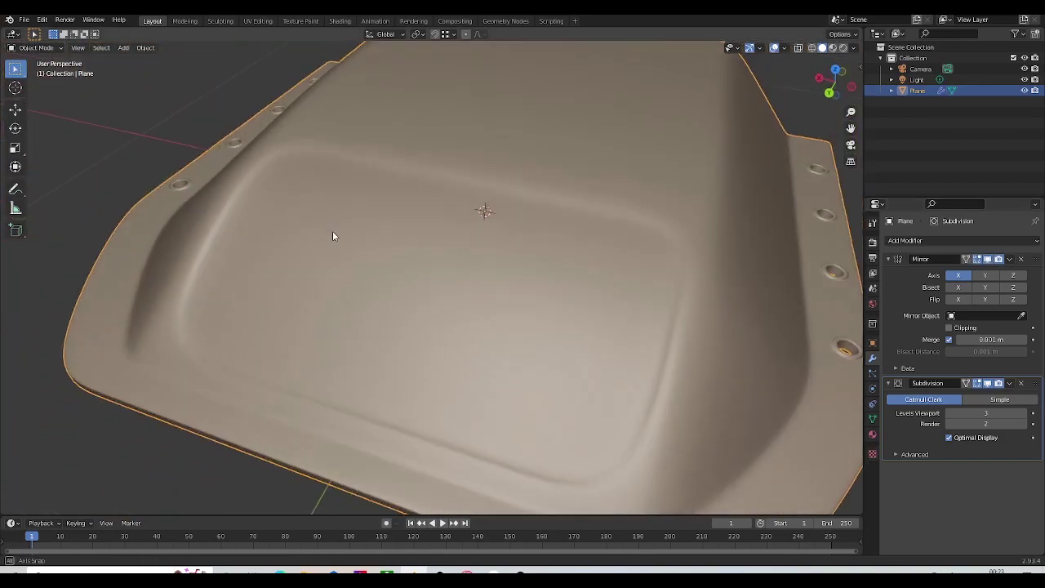
Step: In Edit Mode with the Subdivision display off, merge the two vertices at the recess's lower outer corner using At Last
key("Tab")
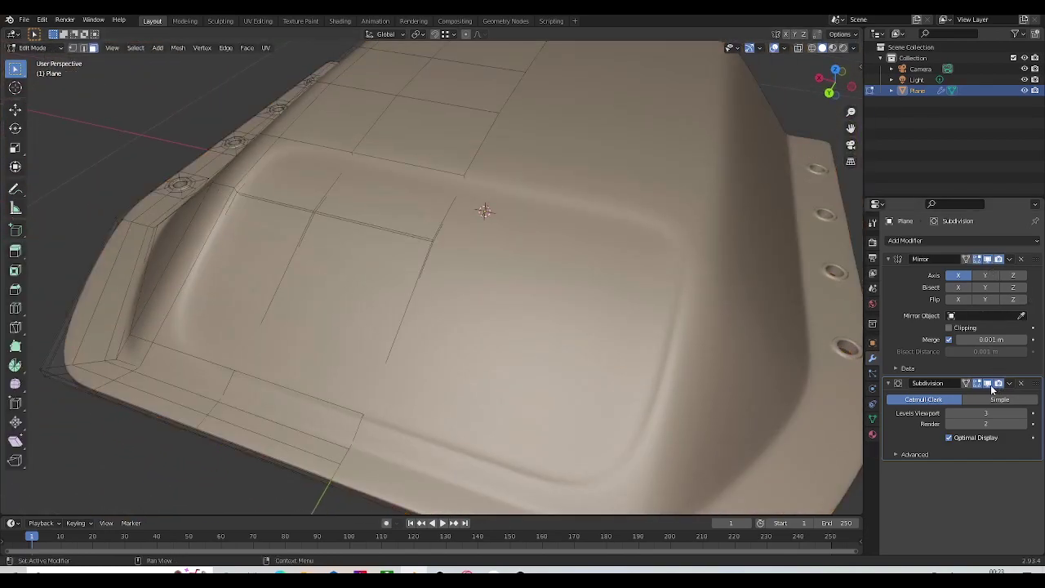
left_click(988, 384)
middle_click_drag(500, 277, 245, 320)
scroll(319, 198, "up", 3)
middle_click_drag(407, 207, 429, 234, "shift")
scroll(429, 245, "up", 3)
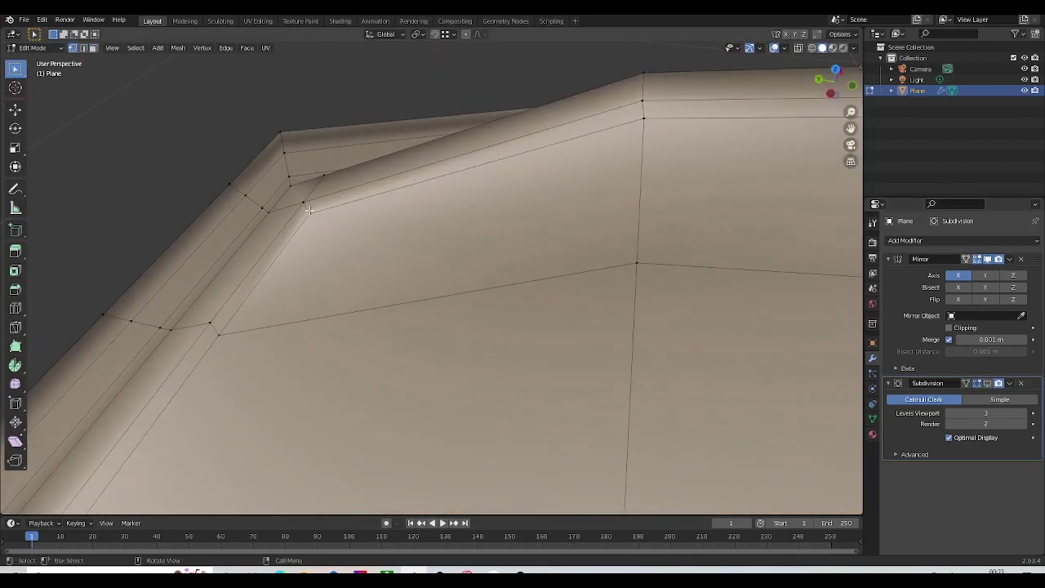
left_click(304, 204, "shift")
middle_click_drag(305, 204, 403, 261)
scroll(413, 245, "up", 2)
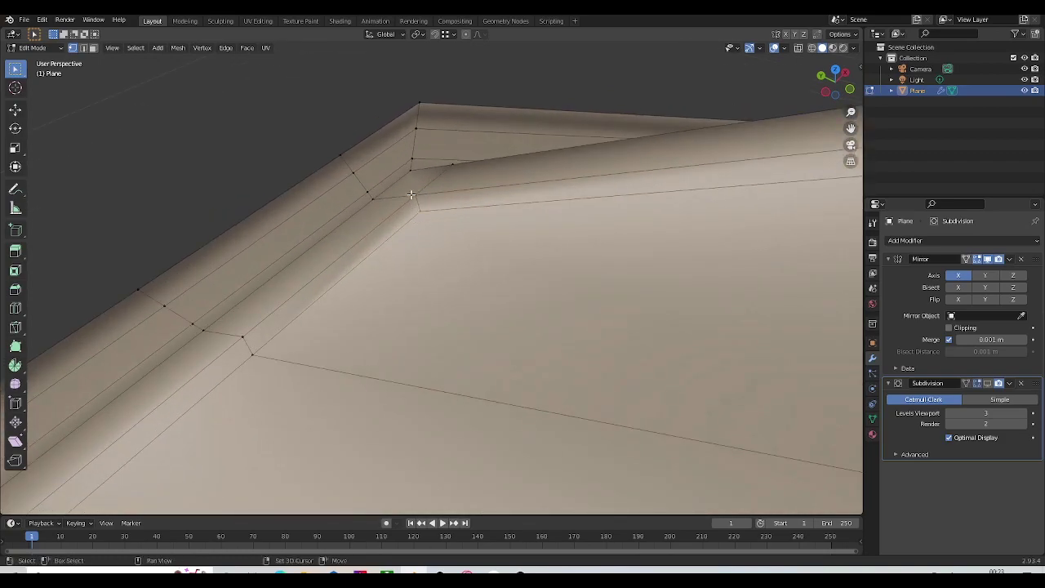
key("m")
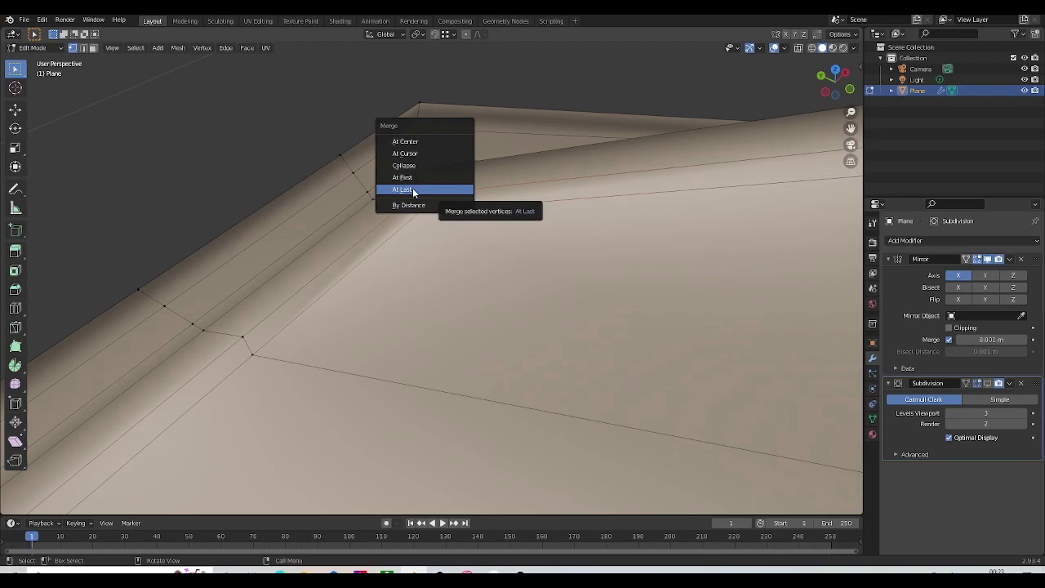
left_click(414, 191)
Step: Merge the remaining upper and lower vertex pairs along the recess's lower edge, and check the shape in Object Mode
left_click(246, 340)
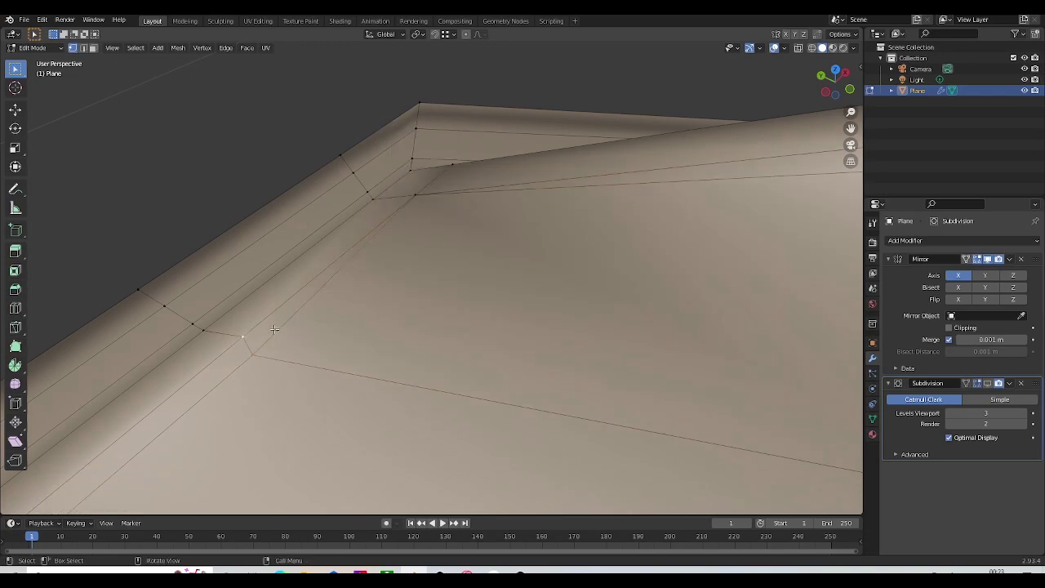
key("m")
left_click(273, 326)
scroll(315, 383, "down", 2)
middle_click_drag(315, 383, 457, 330, "shift")
left_click(411, 274, "shift")
scroll(494, 250, "up", 2)
key("Tab")
scroll(461, 247, "down", 2)
scroll(425, 232, "up", 2)
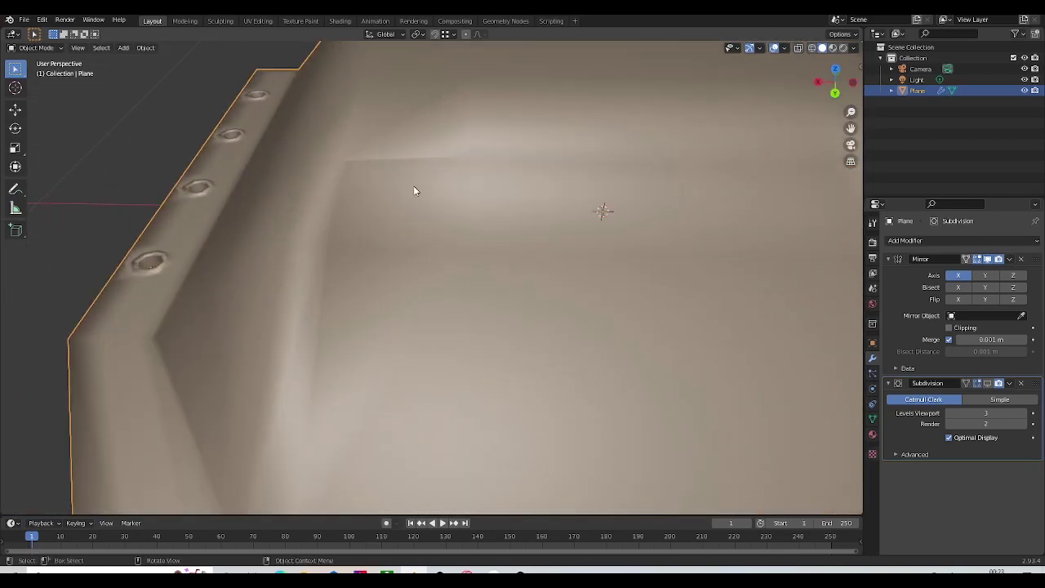
Step: Vertex-slide the recess's upper edge across the scoop slightly outward along the top surface, away from the recess
key("Tab")
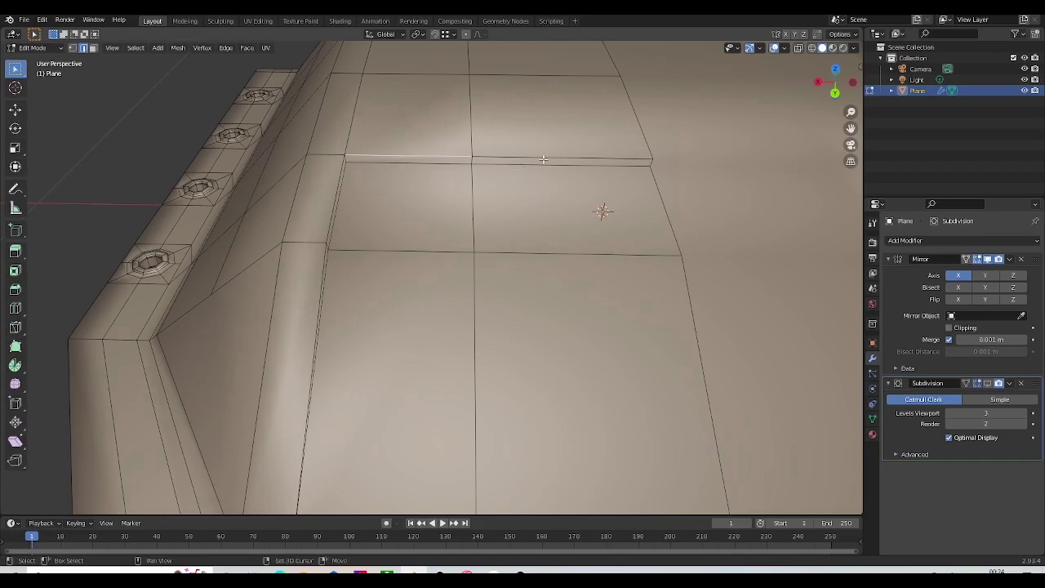
middle_click_drag(519, 174, 457, 239)
key("shift+v")
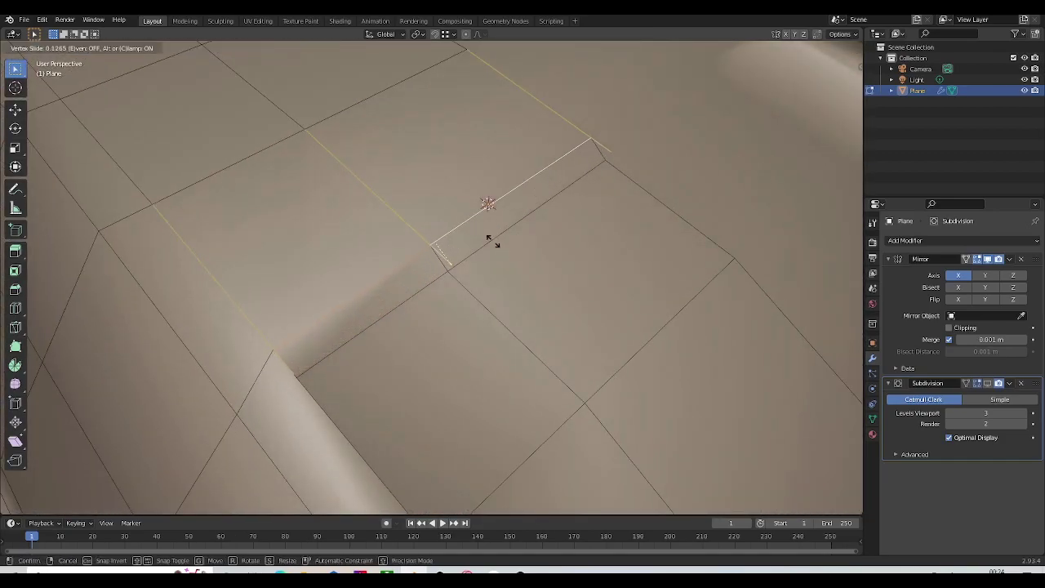
left_click(501, 252)
middle_click_drag(501, 252, 331, 227)
scroll(429, 272, "down", 2)
Step: Turn the Subdivision modifier's viewport display back on and inspect the smoothed recess in Object Mode
key("Tab")
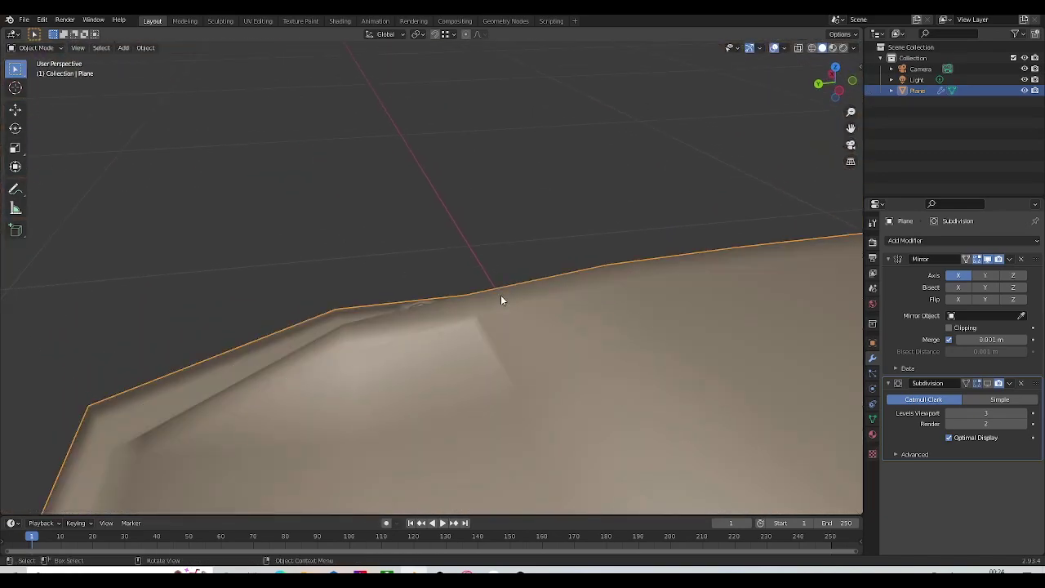
middle_click_drag(499, 295, 624, 315)
left_click(985, 385)
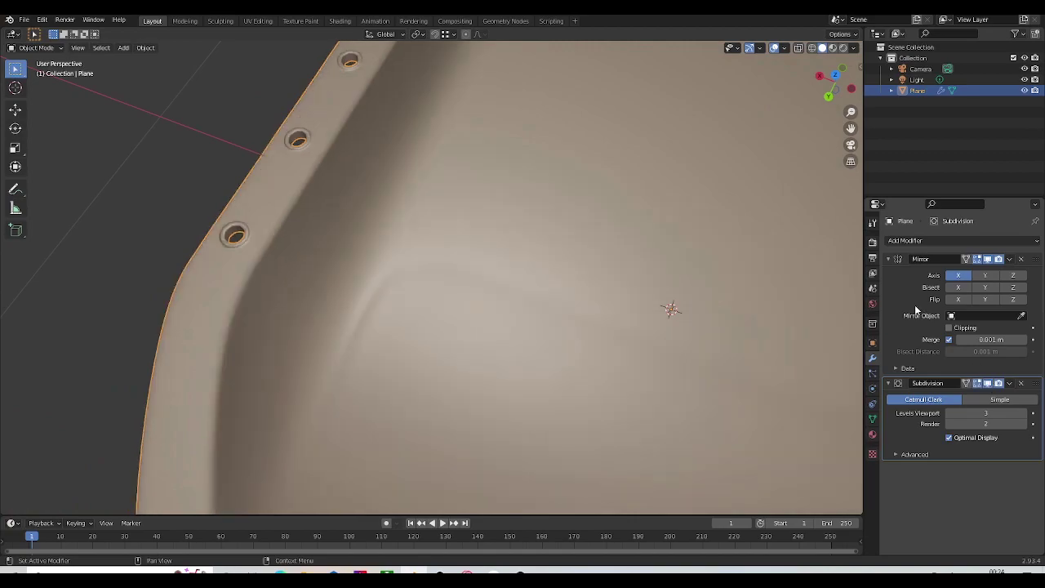
scroll(466, 289, "down", 3)
middle_click_drag(466, 289, 315, 208)
Step: Return to Edit Mode and turn off the viewport display of the Mirror and Subdivision modifiers to expose the recess wall
key("Tab")
scroll(374, 178, "up", 3)
middle_click_drag(393, 206, 427, 170)
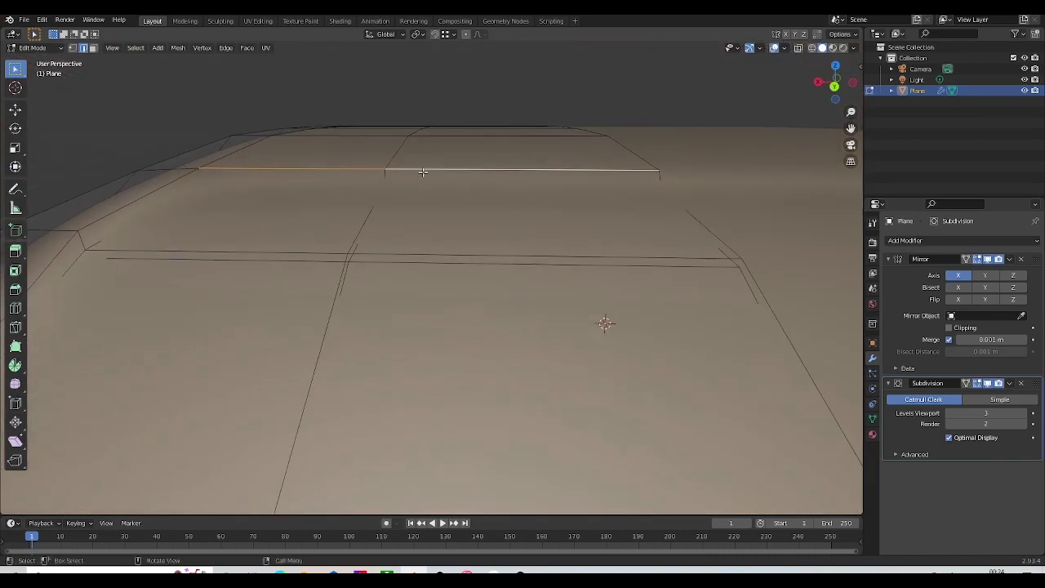
left_click(989, 259)
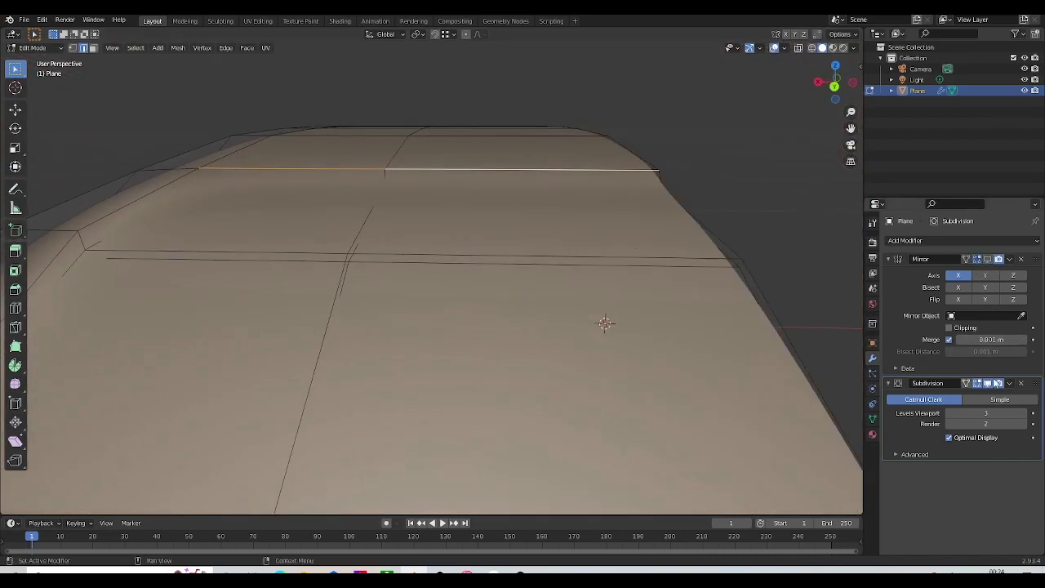
left_click(988, 384)
scroll(351, 265, "down", 2)
middle_click_drag(336, 266, 417, 272, "shift")
middle_click_drag(417, 272, 385, 325)
scroll(385, 325, "up", 1)
mouse_move(421, 237)
middle_mouse_down()
mouse_move(425, 217)
mouse_move(490, 186)
mouse_move(334, 208)
mouse_move(420, 252)
middle_mouse_up()
scroll(345, 209, "up", 2)
Step: Add one centred loop cut along the recess wall and bevel it with one segment into two supporting loops near the wall's borders
key("ctrl+r")
left_click(490, 235)
right_click(488, 234)
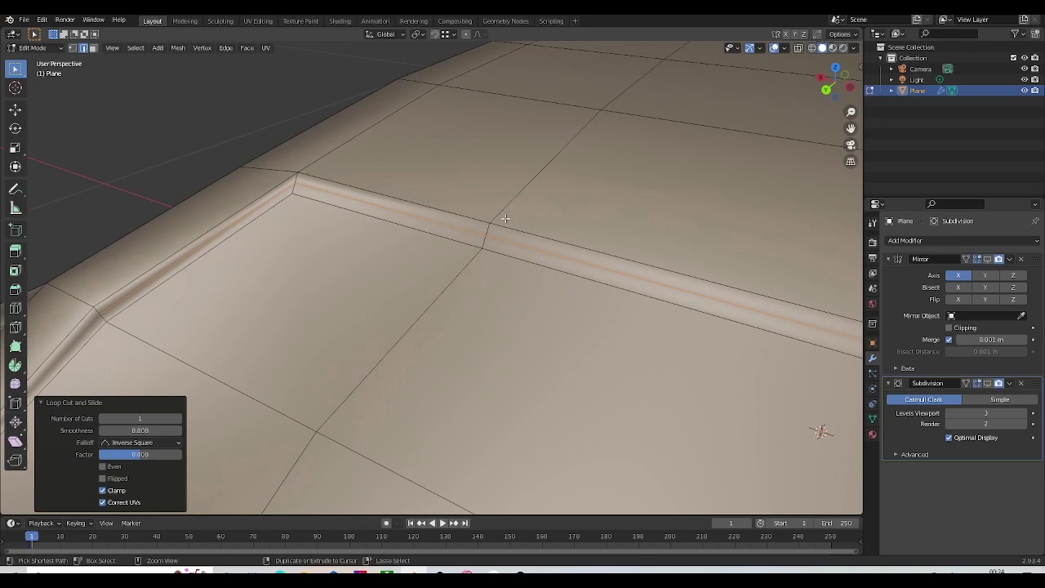
key("ctrl+b")
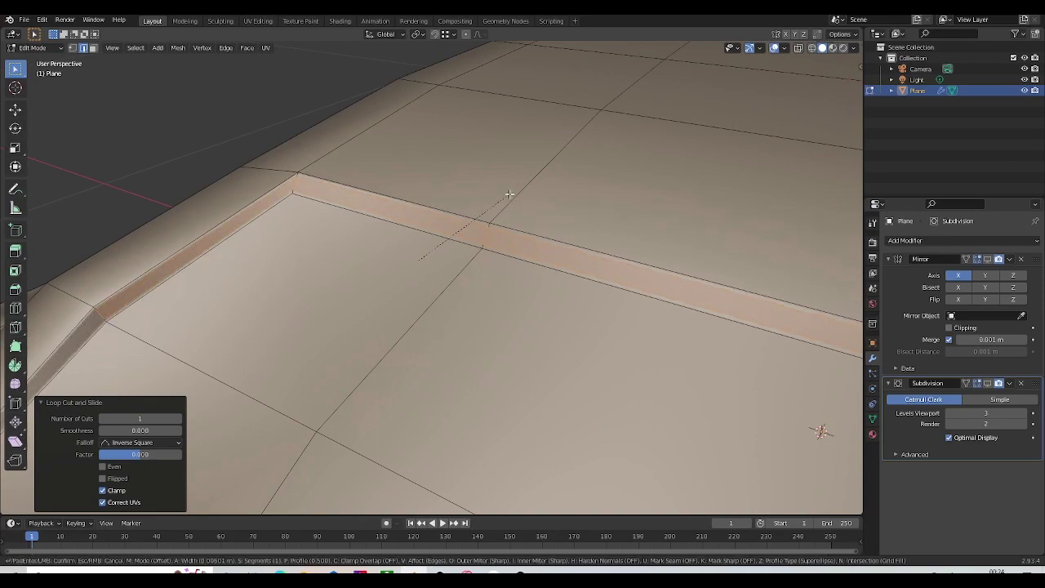
left_click(510, 195)
Step: Turn the Subdivision display back on and check the sharpened recess edge in Object Mode
scroll(420, 217, "down", 4)
middle_click_drag(419, 217, 441, 216)
scroll(440, 217, "up", 4)
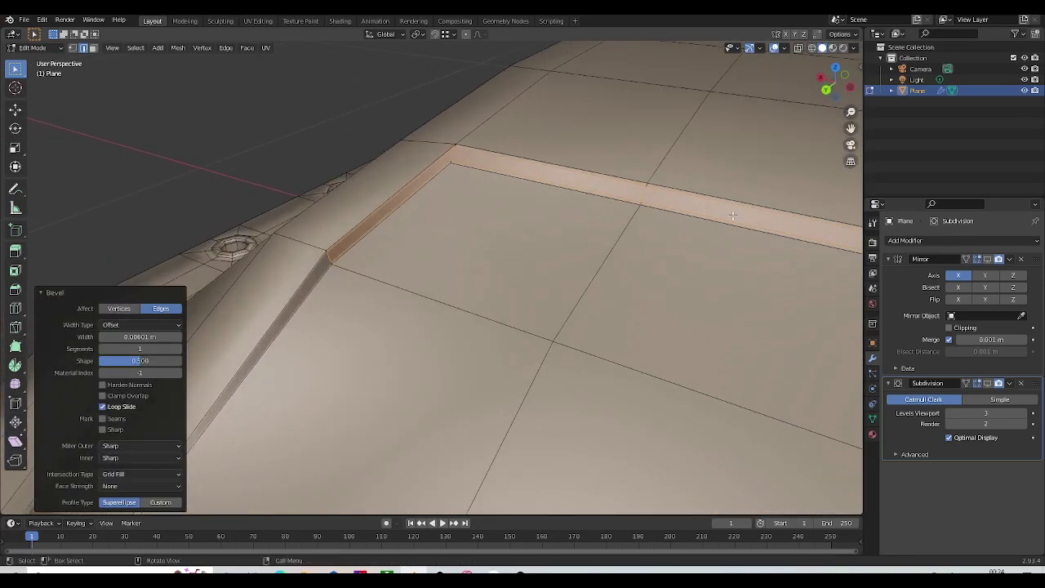
left_click(987, 384)
key("Tab")
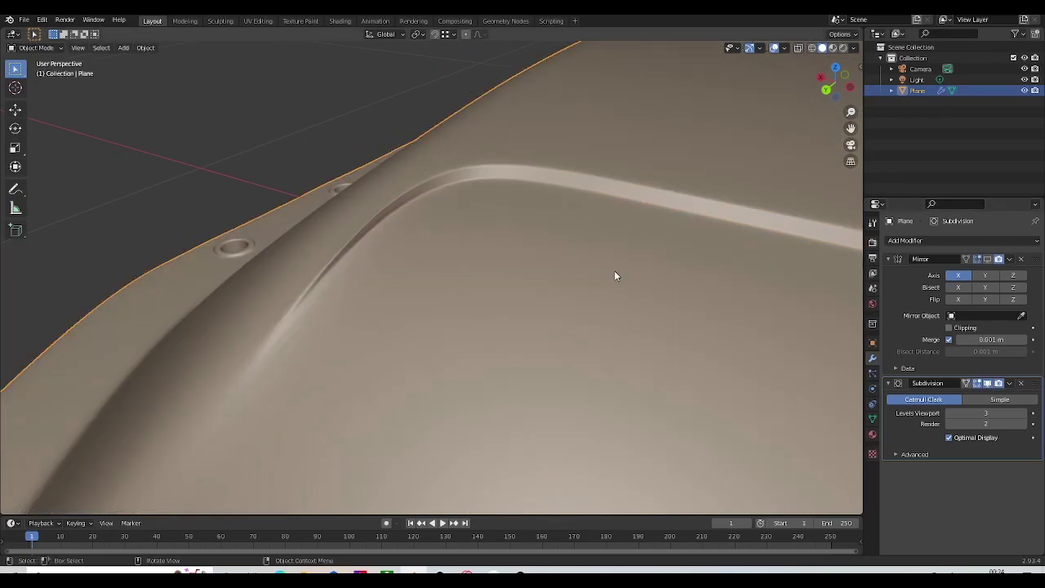
Step: Turn off the Subdivision modifier's viewport display and return to Edit Mode at the tapered part of the recess wall
scroll(539, 277, "down", 4)
middle_click_drag(511, 279, 538, 281)
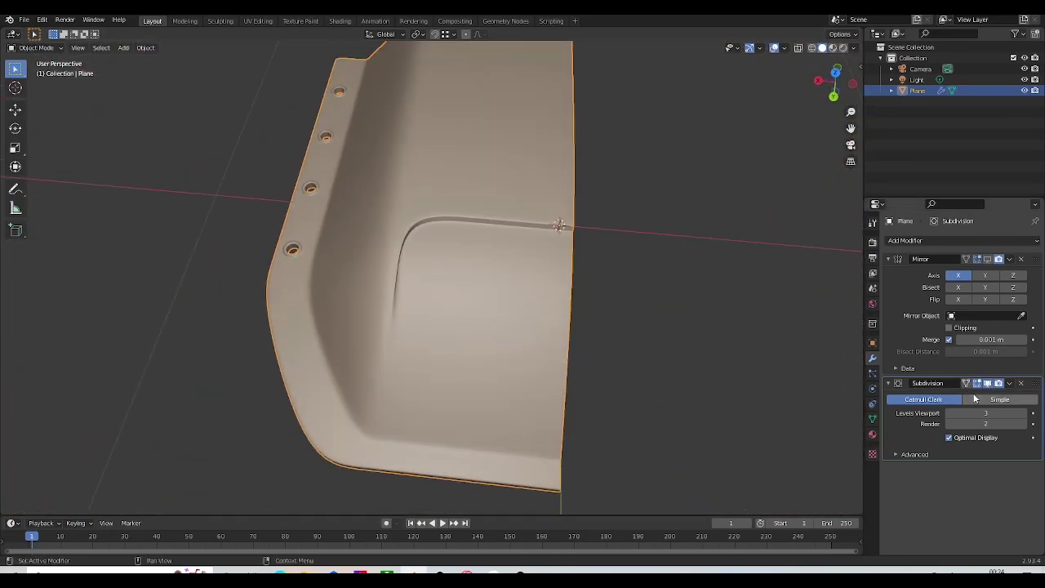
left_click(986, 384)
key("Tab")
scroll(381, 278, "up", 5)
middle_click_drag(406, 250, 501, 227)
scroll(482, 244, "up", 3)
middle_click_drag(457, 279, 490, 221)
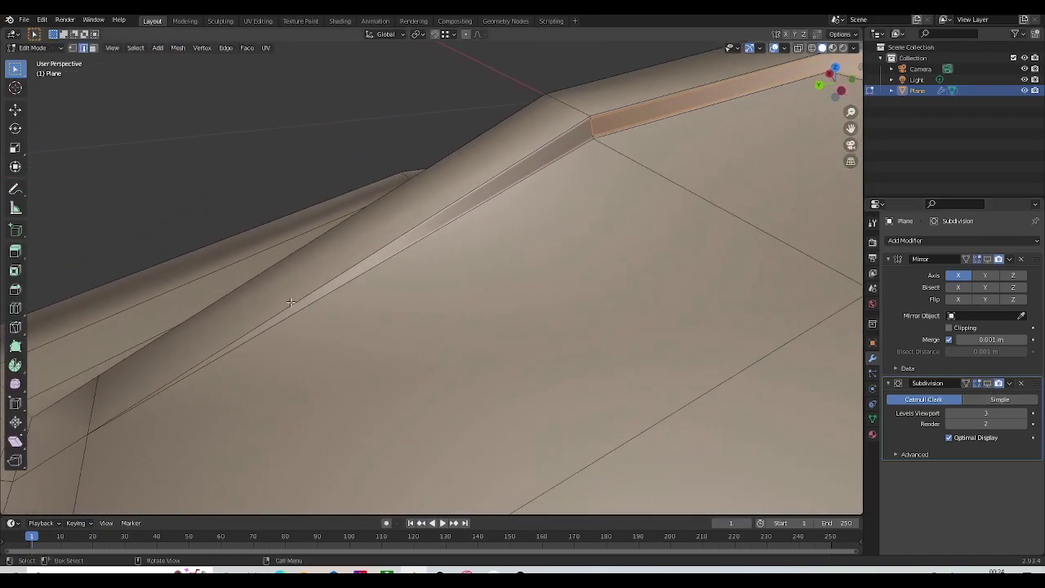
Step: Knife-cut the tapered wall section from its pointed end vertex to the upper supporting loop at the corner
key("1")
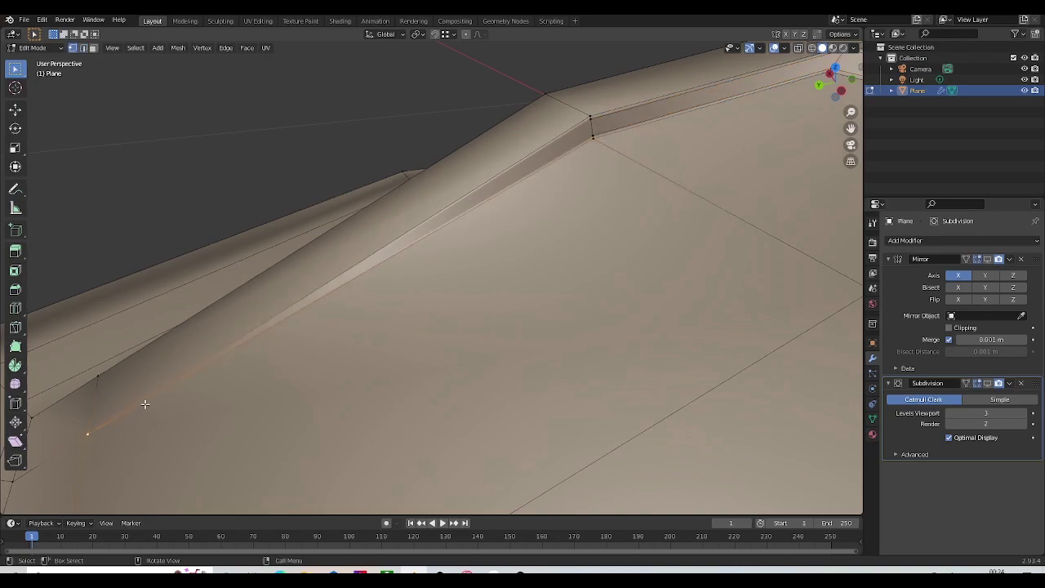
key("k")
key("ctrl")
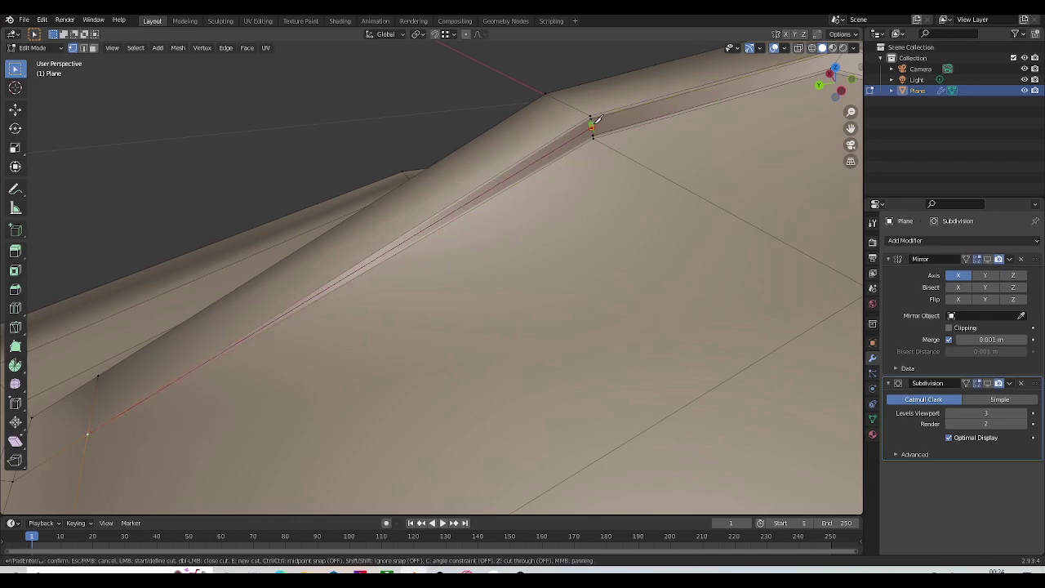
left_click(592, 123)
key("Return")
Step: Knife-cut from the midpoint of the first cut to the lower supporting loop at the corner and dissolve the surplus edges
key("k")
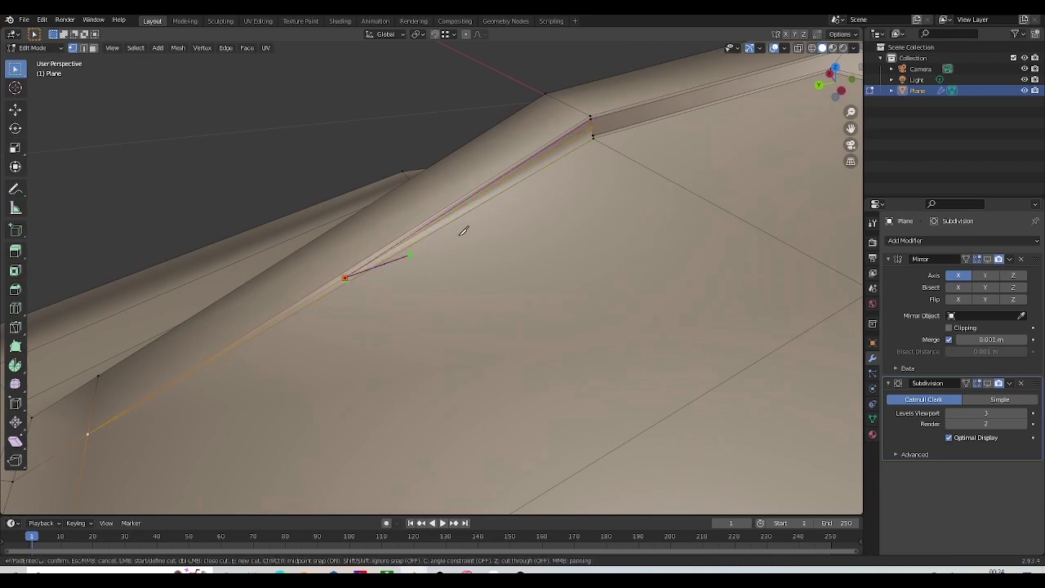
key("ctrl")
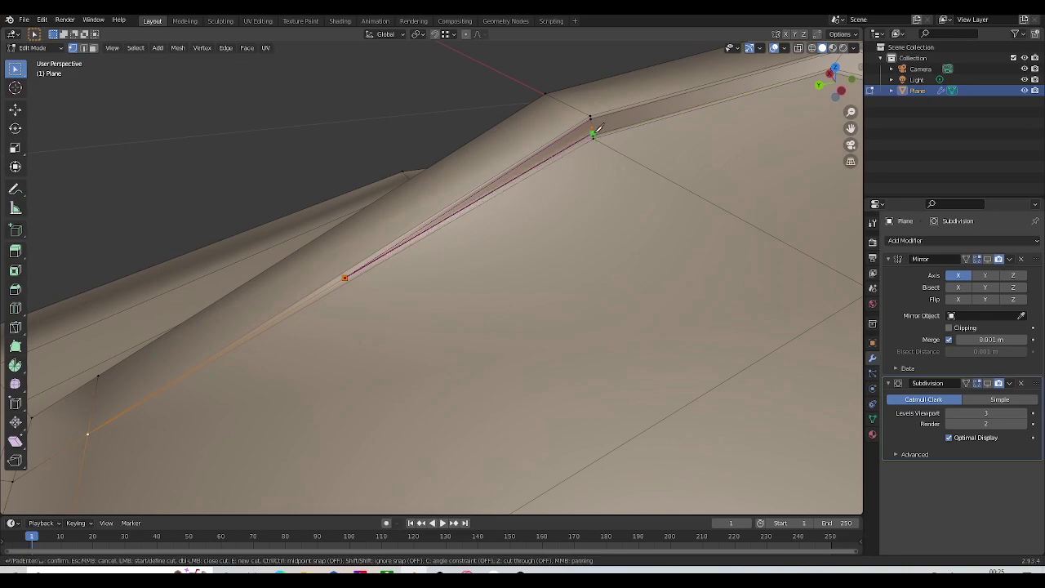
scroll(600, 130, "up", 3)
middle_click_drag(645, 103, 512, 200, "shift")
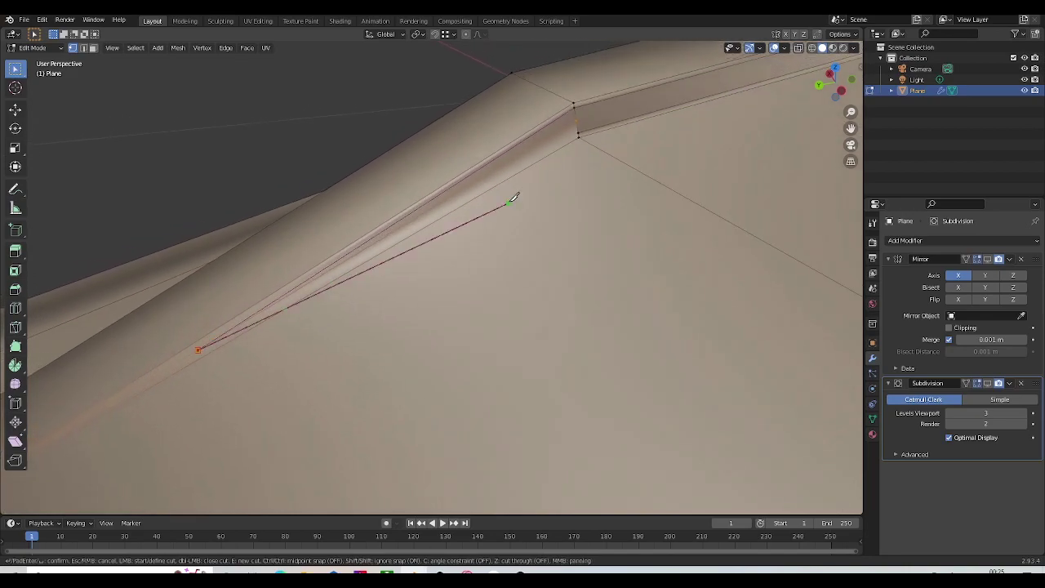
scroll(513, 198, "up", 1)
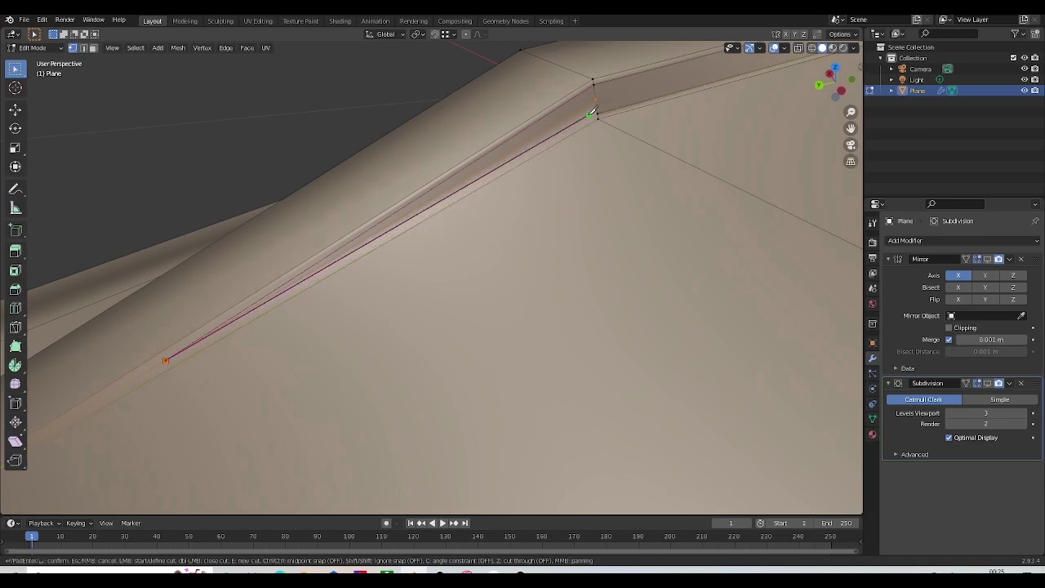
left_click(598, 114)
key("Return")
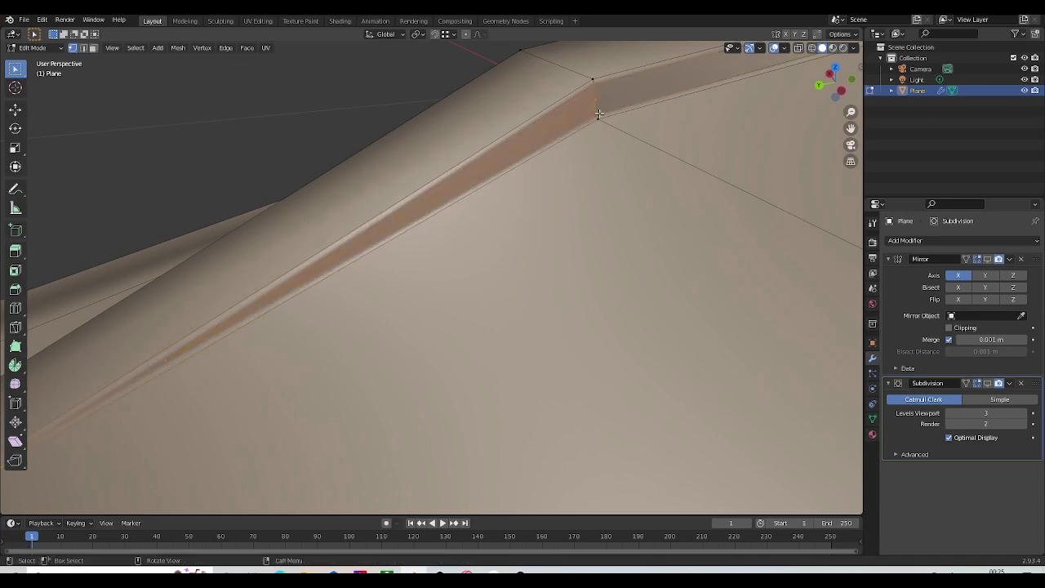
key("ctrl+z")
key("ctrl+z")
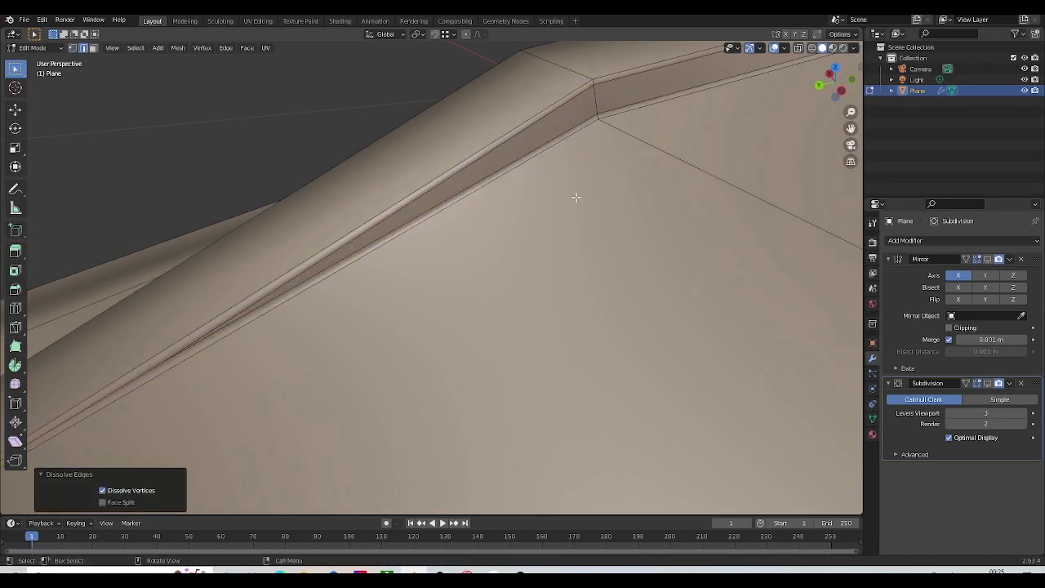
middle_click_drag(582, 110, 642, 131)
Step: Add one centred loop cut along the recess wall segments adjoining the tapered section
key("ctrl+r")
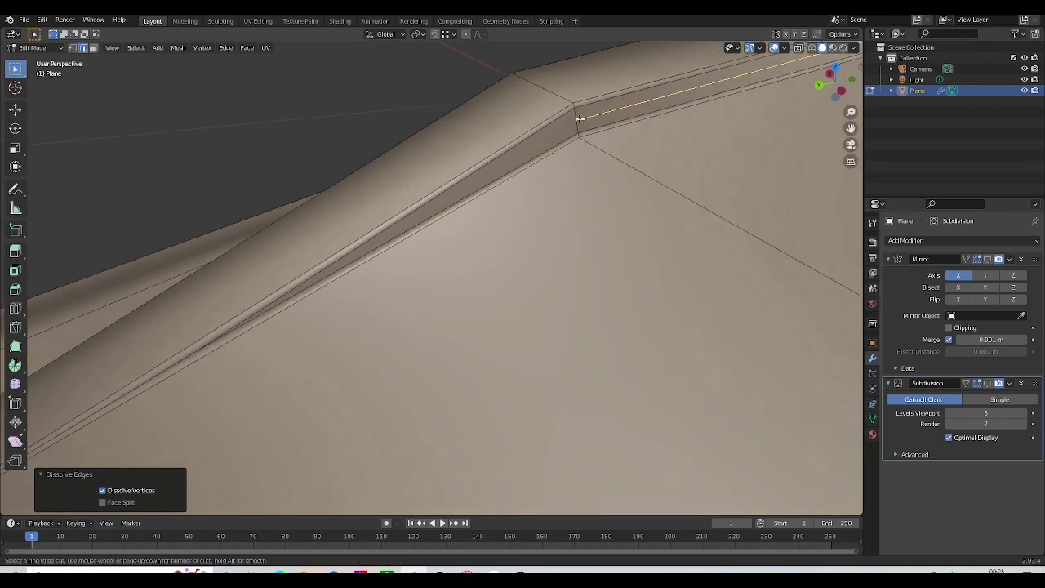
left_click(579, 119)
right_click(617, 121)
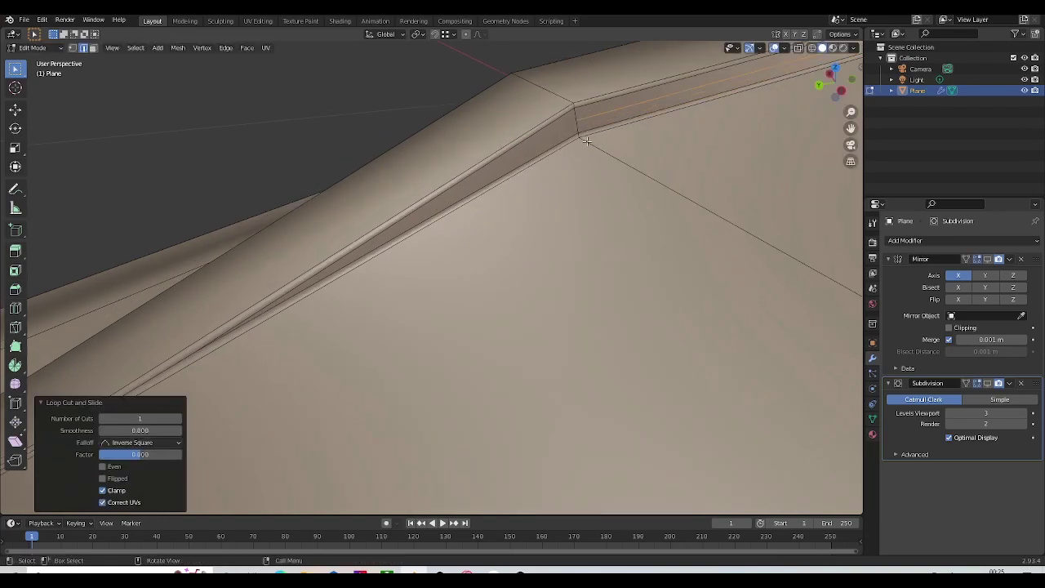
Step: Select the edges bounding the tapered wall section and fill a face between them
key("3")
left_click(560, 134)
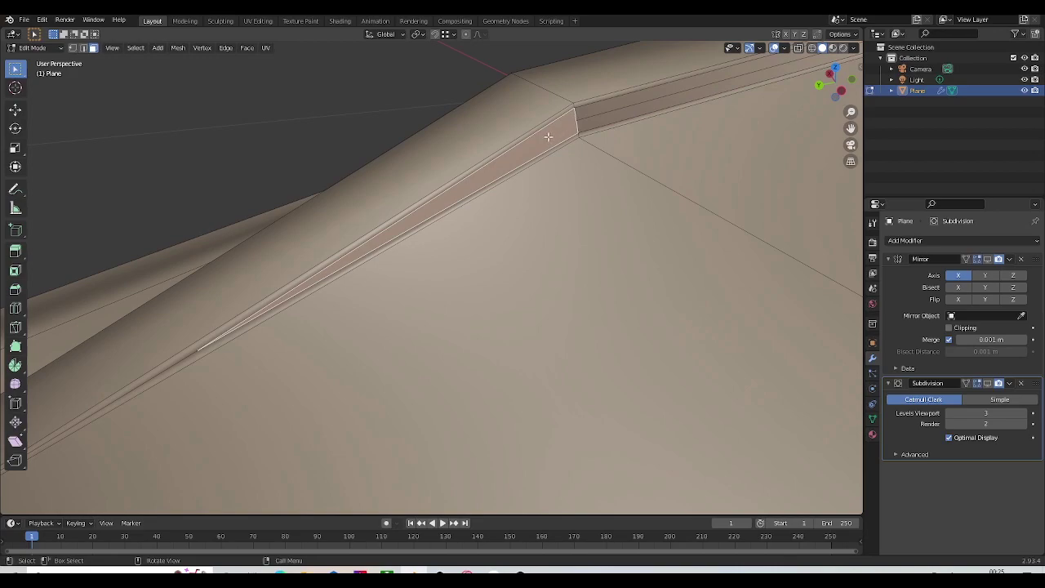
key("2")
left_click(577, 121)
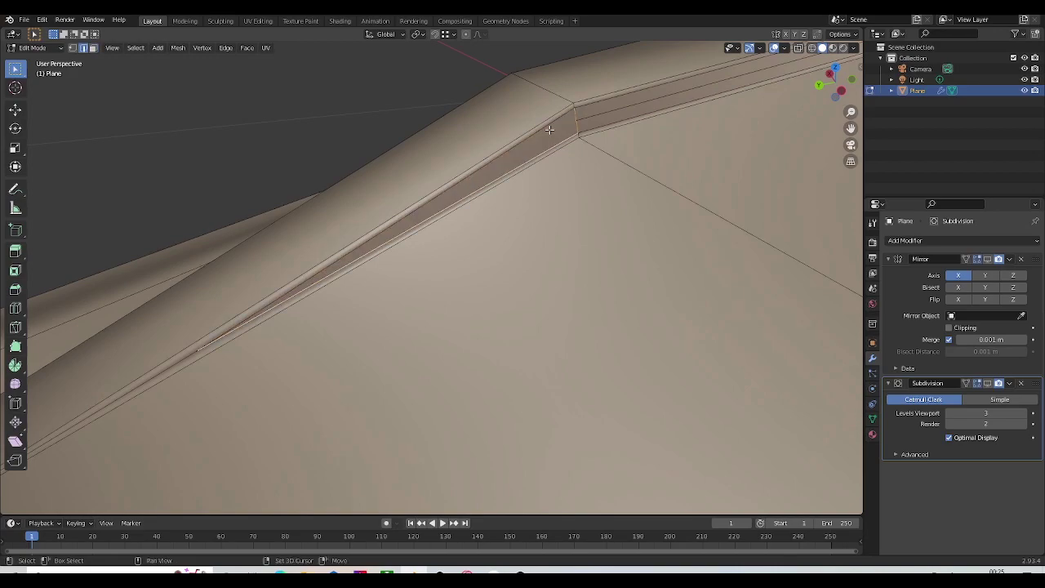
key("f")
Step: Turn the Subdivision display on in Object Mode and inspect the smoothed recess edge and its tapered end
scroll(553, 135, "down", 4)
key("Tab")
scroll(565, 151, "down", 4)
middle_click_drag(600, 214, 645, 253)
scroll(562, 183, "up", 4)
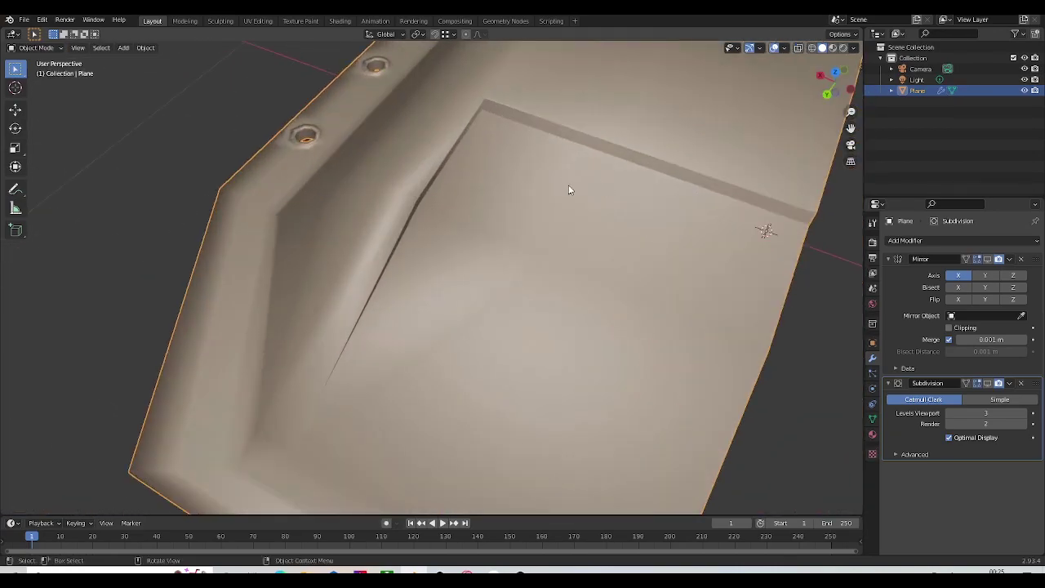
left_click(988, 384)
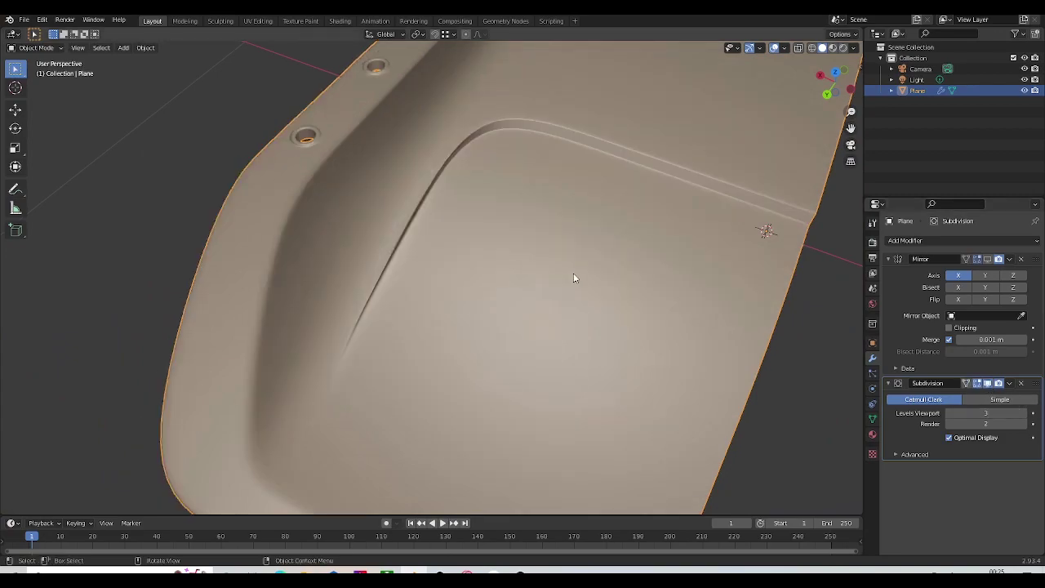
middle_click_drag(545, 237, 620, 287)
Step: Turn off the Subdivision display and return to Edit Mode at the corner where the tapered section meets the wall
key("Tab")
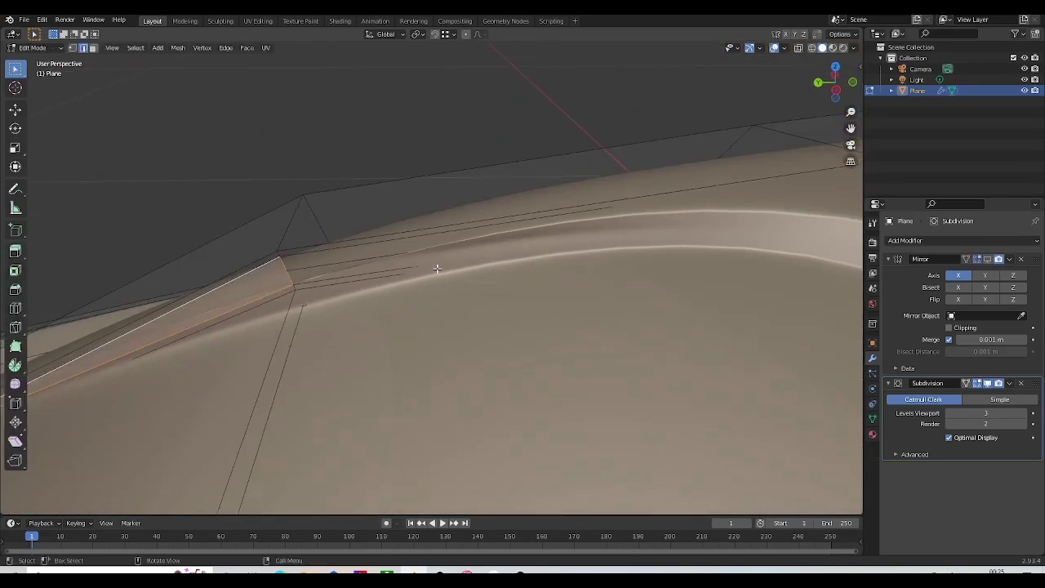
key("Tab")
left_click(986, 385)
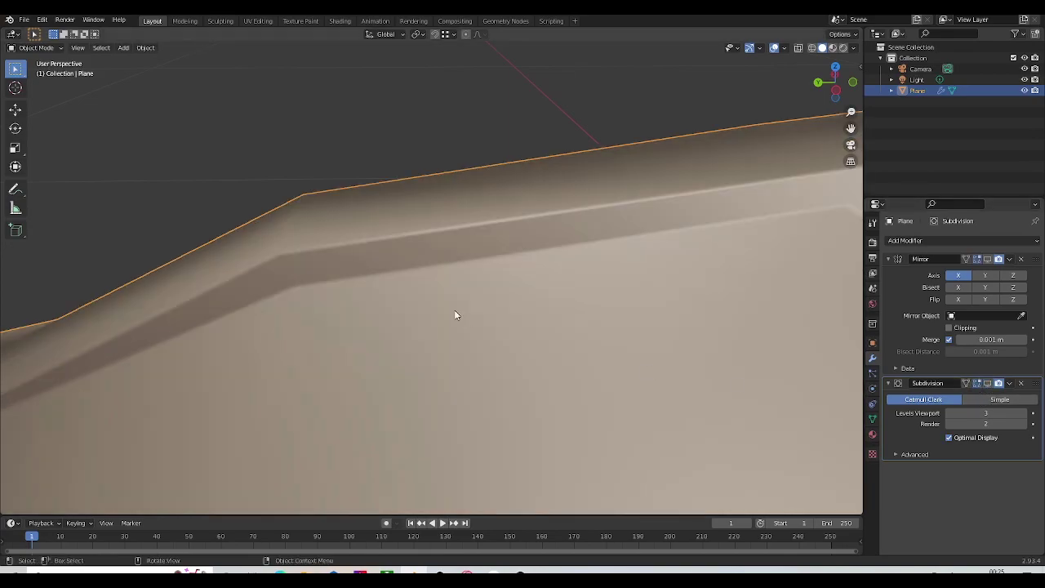
middle_click_drag(453, 310, 471, 287)
key("Tab")
middle_click_drag(311, 310, 537, 223)
middle_click_drag(440, 205, 511, 244)
scroll(511, 245, "up", 2)
middle_click_drag(464, 220, 408, 306)
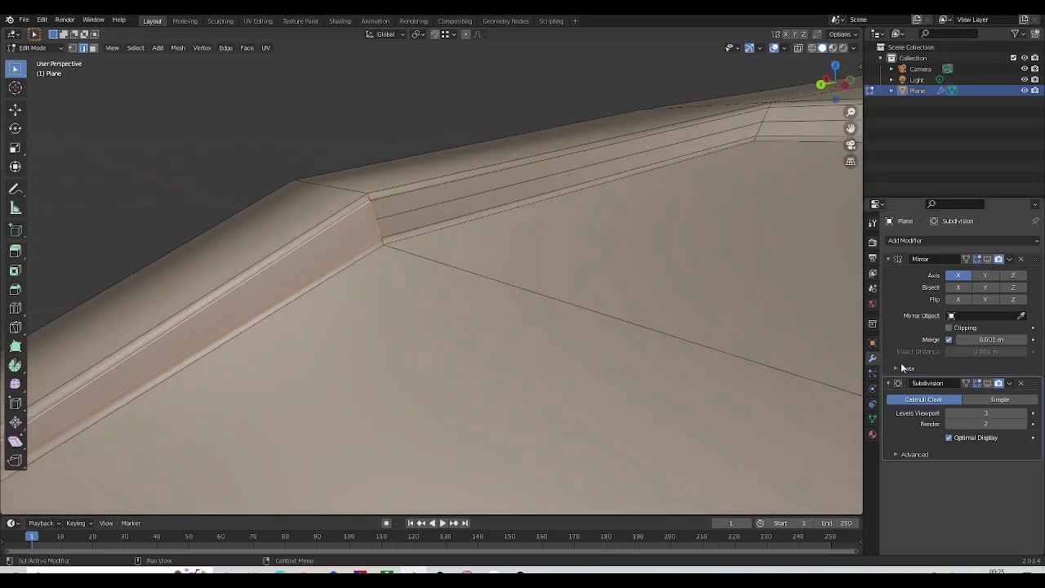
Step: Turn the Subdivision display on and dissolve the centred edge loop along the recess wall
left_click(975, 383)
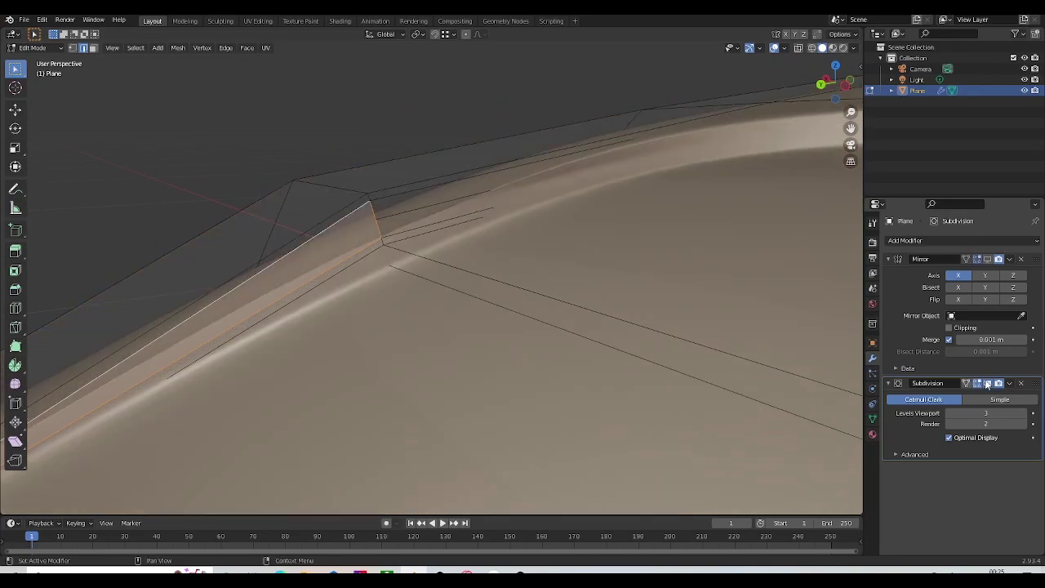
left_click(433, 203, "alt")
key("x")
left_click(433, 281)
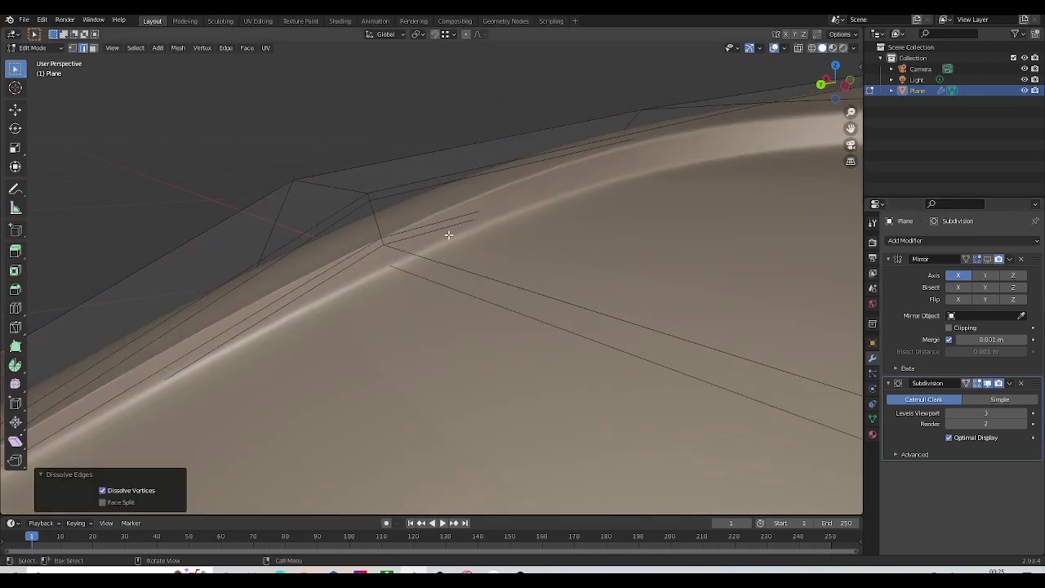
Step: Hide the subdivided display, return to Edit Mode and select the edges bounding the tapered wall face
key("Tab")
left_click(988, 383)
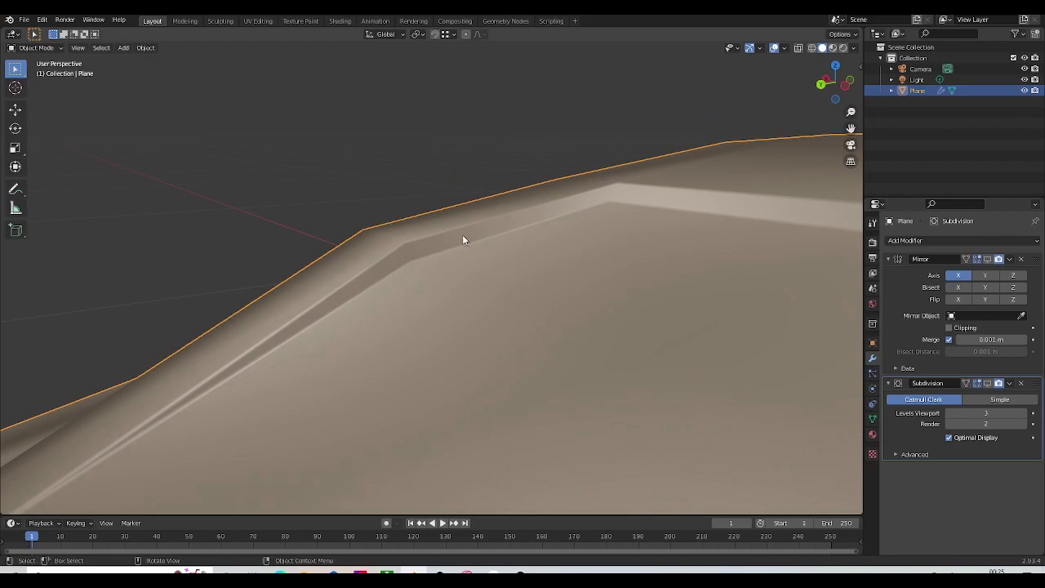
key("Tab")
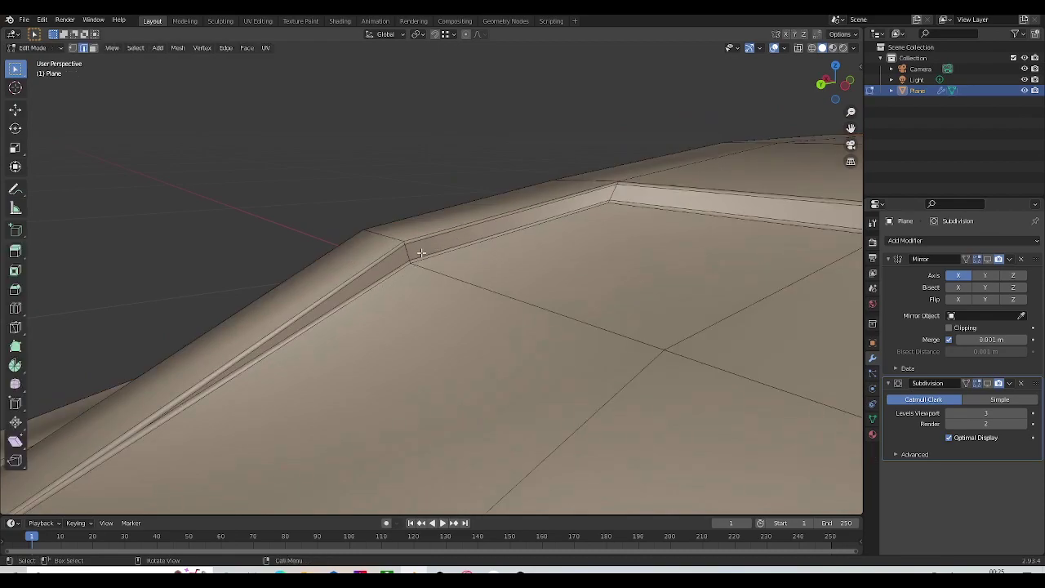
middle_click_drag(452, 264, 406, 270)
scroll(405, 270, "up", 4)
middle_click_drag(436, 231, 640, 160, "shift")
middle_click_drag(481, 190, 391, 262, "shift")
left_click(489, 211, "shift")
left_click(631, 145, "shift")
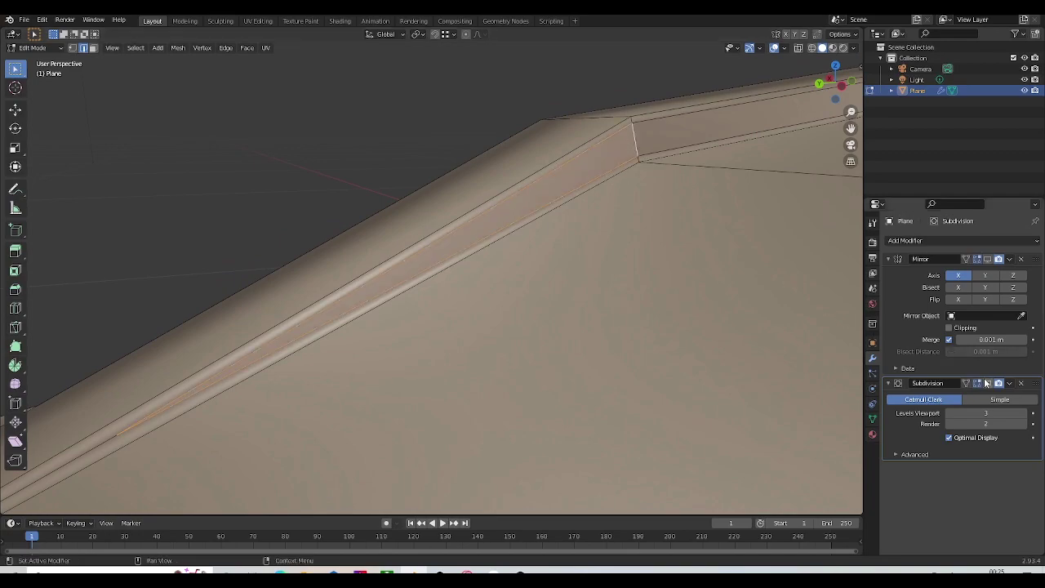
Step: Turn the Subdivision modifier's viewport display back on and examine the recess edge in Object Mode with the scoop deselected
left_click(986, 383)
key("Tab")
left_click(499, 85)
scroll(511, 178, "down", 2)
middle_click_drag(510, 180, 636, 284)
scroll(487, 174, "down", 3)
scroll(451, 249, "up", 2)
scroll(421, 183, "up", 3)
scroll(449, 163, "down", 8)
Step: Turn the Mirror modifier's viewport display back on and inspect the complete symmetrical scoop from several angles
key("Tab")
key("Tab")
left_click(987, 259)
scroll(624, 262, "down", 4)
scroll(564, 284, "up", 5)
middle_click_drag(559, 300, 518, 357)
scroll(491, 313, "down", 3)
middle_click_drag(472, 189, 467, 306, "shift")
scroll(474, 298, "up", 3)
middle_click_drag(559, 218, 746, 246)
scroll(685, 233, "down", 4)
middle_click_drag(566, 207, 692, 266)
middle_click_drag(563, 323, 600, 182, "shift")
Step: Review the finished scoop's mesh in Edit Mode and return to Object Mode
key("Tab")
middle_click_drag(672, 233, 602, 151)
scroll(528, 249, "up", 3)
scroll(528, 248, "down", 5)
key("Tab")
middle_click_drag(545, 187, 514, 298, "shift")
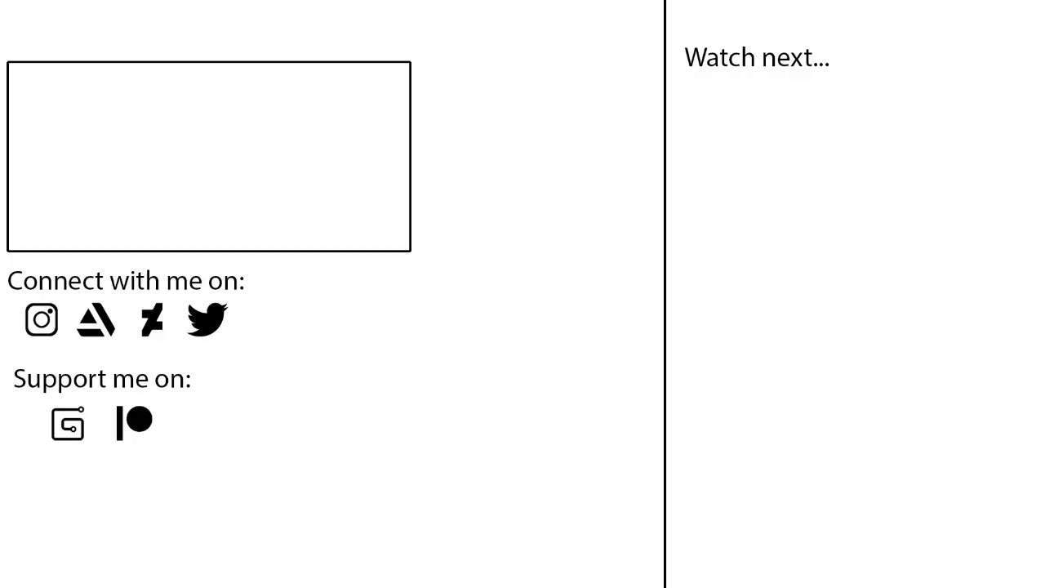